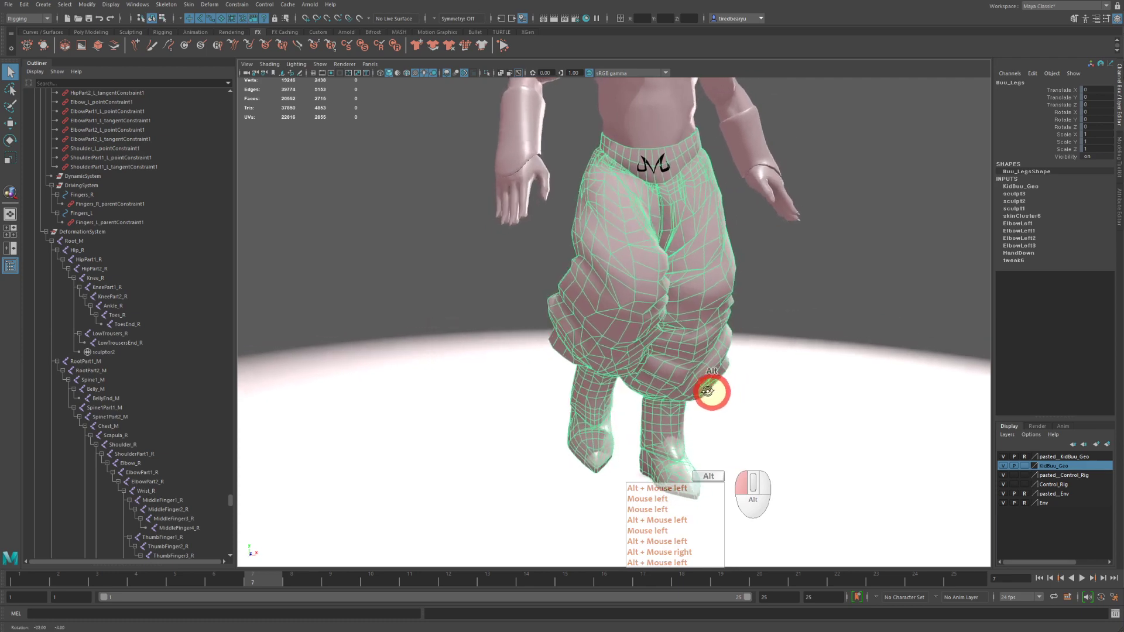
Scrub to frame 4 and examine the trouser deformation in wireframe, shaded, textured and lit display.
{"action": "left_click_drag", "start_coordinate": [218, 583], "coordinate": [136, 583]}
{"action": "mouse_move", "coordinate": [530, 444]}
{"action": "left_mouse_down", "text": "alt"}
{"action": "mouse_move", "coordinate": [519, 447]}
{"action": "mouse_move", "coordinate": [529, 449]}
{"action": "left_mouse_up", "text": "alt"}
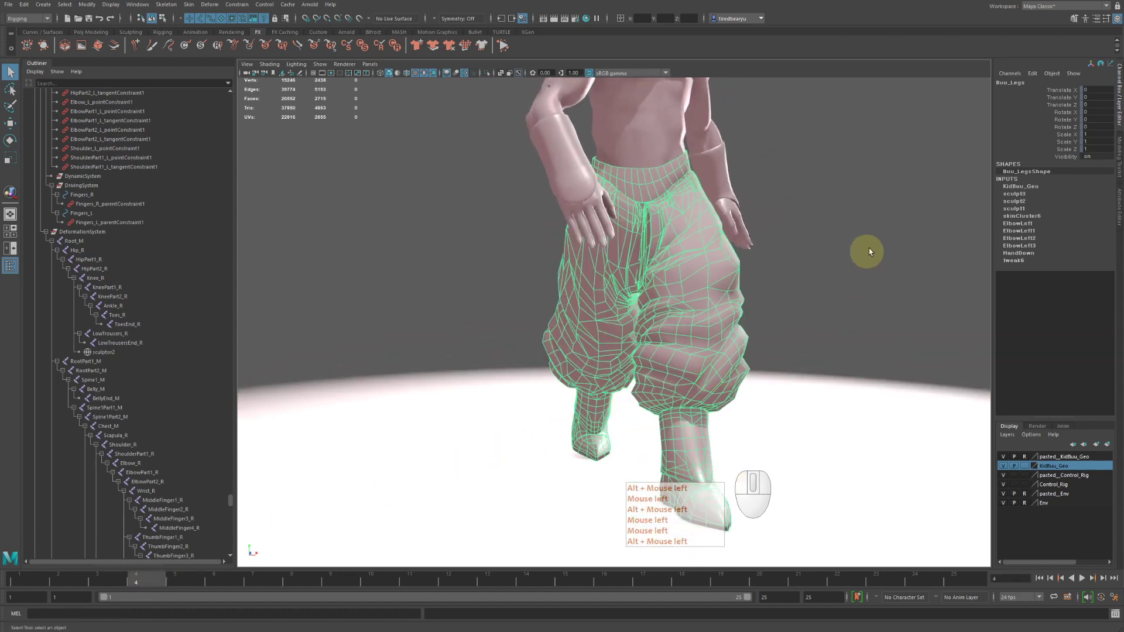
{"action": "mouse_move", "coordinate": [862, 251]}
{"action": "left_mouse_down", "text": "alt"}
{"action": "mouse_move", "coordinate": [853, 238]}
{"action": "mouse_move", "coordinate": [690, 310]}
{"action": "mouse_move", "coordinate": [704, 332]}
{"action": "mouse_move", "coordinate": [680, 354]}
{"action": "mouse_move", "coordinate": [614, 375]}
{"action": "left_mouse_up", "text": "alt"}
{"action": "key", "text": "4"}
{"action": "key", "text": "5"}
{"action": "key", "text": "6"}
{"action": "key", "text": "7"}
{"action": "right_click_drag", "start_coordinate": [615, 375], "coordinate": [604, 375], "text": "alt"}
{"action": "left_click_drag", "start_coordinate": [604, 375], "coordinate": [591, 380], "text": "alt"}
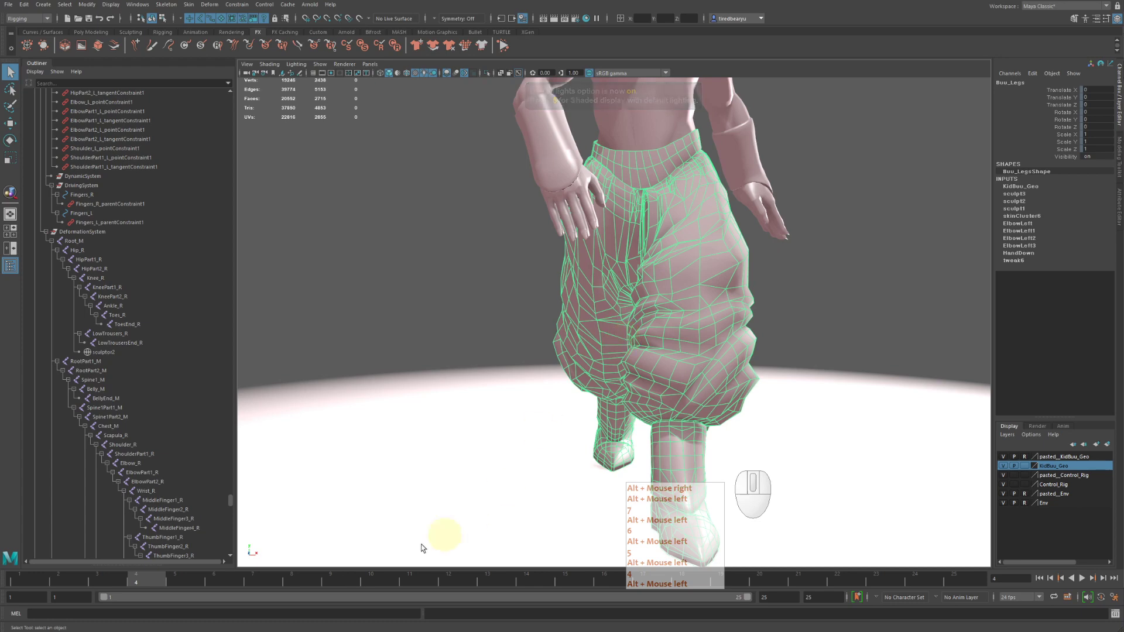
Scrub to frame 6, reselect the legs mesh and inspect the trousers from the front.
{"action": "left_click_drag", "start_coordinate": [193, 580], "coordinate": [245, 583]}
{"action": "left_click_drag", "start_coordinate": [687, 361], "coordinate": [692, 356], "text": "alt"}
{"action": "left_click", "coordinate": [824, 309]}
{"action": "left_click", "coordinate": [670, 280]}
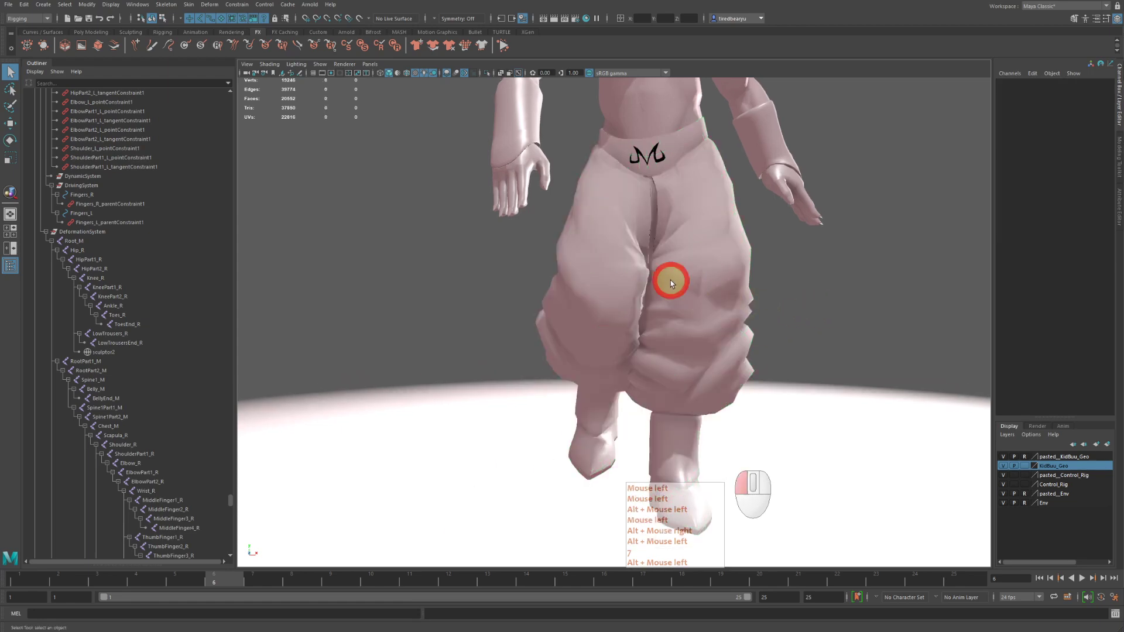
{"action": "mouse_move", "coordinate": [709, 303]}
{"action": "left_mouse_down", "text": "alt"}
{"action": "mouse_move", "coordinate": [752, 334]}
{"action": "mouse_move", "coordinate": [691, 295]}
{"action": "left_mouse_up", "text": "alt"}
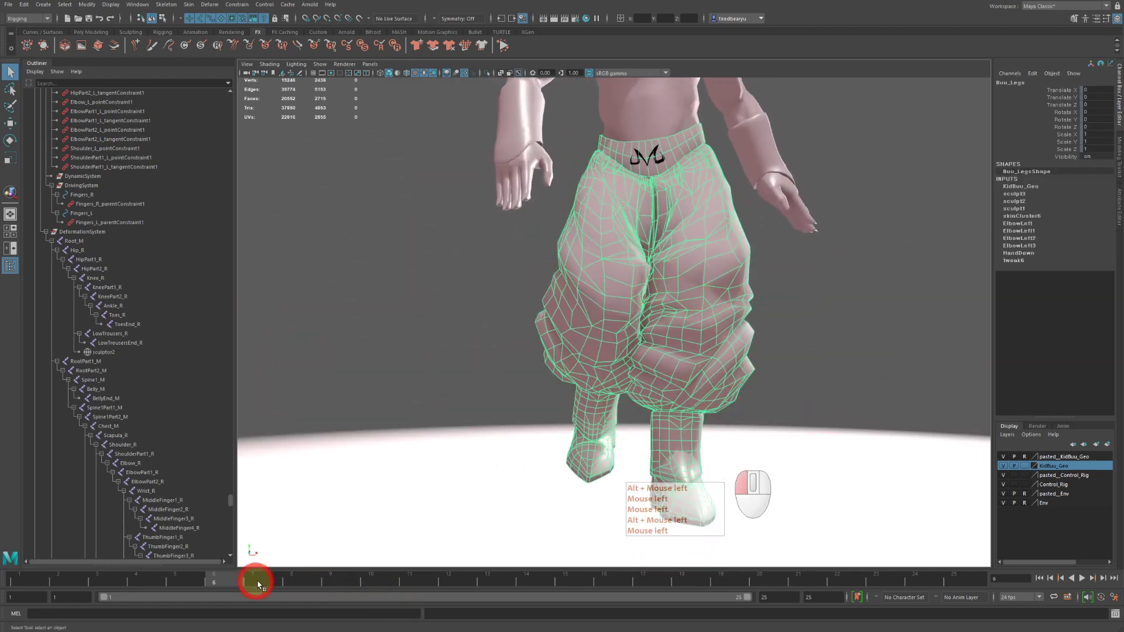
Scrub to frame 18 and inspect the legs mesh from several angles and distances.
{"action": "left_click_drag", "start_coordinate": [258, 584], "coordinate": [687, 602]}
{"action": "mouse_move", "coordinate": [685, 417]}
{"action": "left_mouse_down", "text": "alt"}
{"action": "mouse_move", "coordinate": [657, 422]}
{"action": "mouse_move", "coordinate": [688, 410]}
{"action": "left_mouse_up", "text": "alt"}
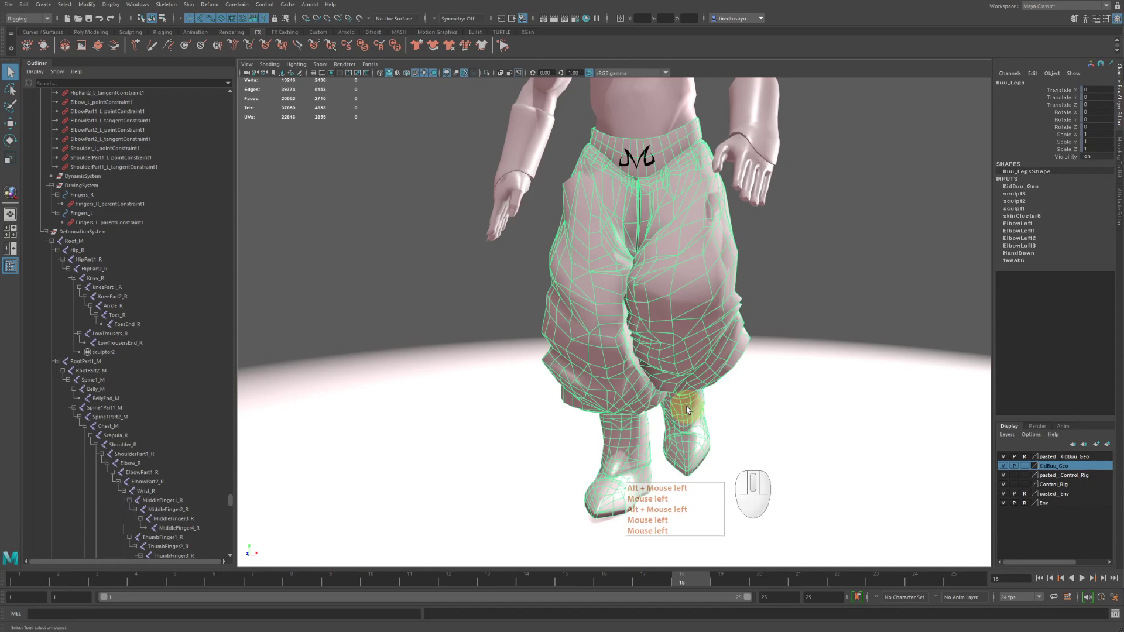
{"action": "left_click_drag", "start_coordinate": [715, 377], "coordinate": [799, 334], "text": "alt"}
{"action": "right_click_drag", "start_coordinate": [799, 333], "coordinate": [743, 319], "text": "alt"}
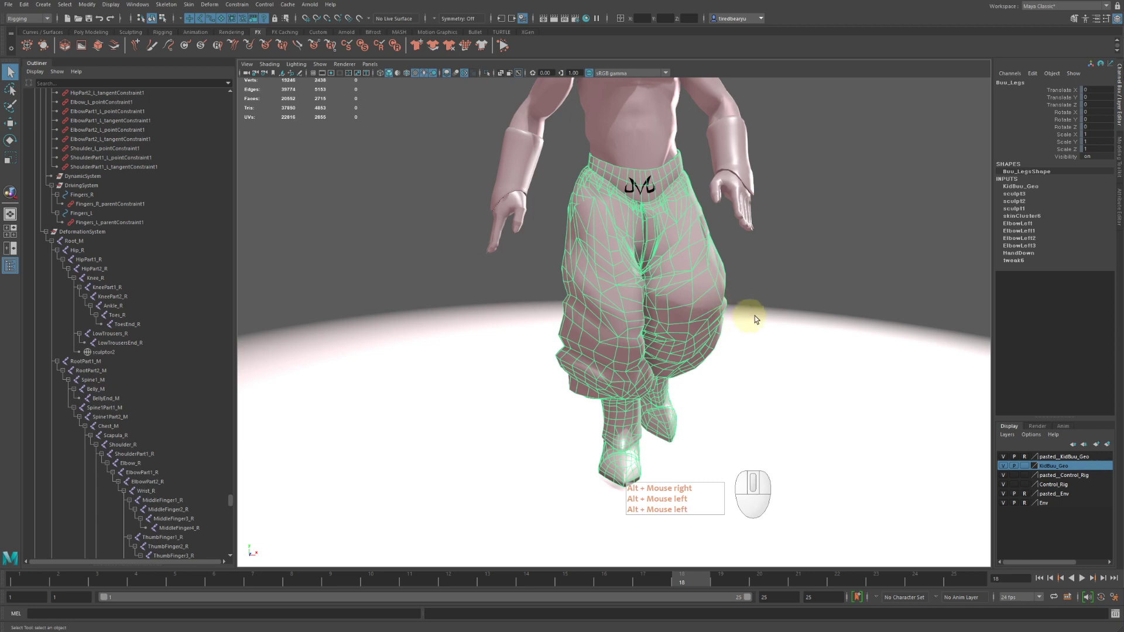
{"action": "left_click_drag", "start_coordinate": [798, 295], "coordinate": [768, 273], "text": "alt"}
{"action": "right_click_drag", "start_coordinate": [768, 274], "coordinate": [707, 268], "text": "alt"}
{"action": "middle_click_drag", "start_coordinate": [706, 264], "coordinate": [725, 283], "text": "alt"}
{"action": "left_click_drag", "start_coordinate": [726, 284], "coordinate": [731, 283], "text": "alt"}
{"action": "right_click_drag", "start_coordinate": [732, 284], "coordinate": [788, 290], "text": "alt"}
{"action": "left_click_drag", "start_coordinate": [789, 289], "coordinate": [787, 288], "text": "alt"}
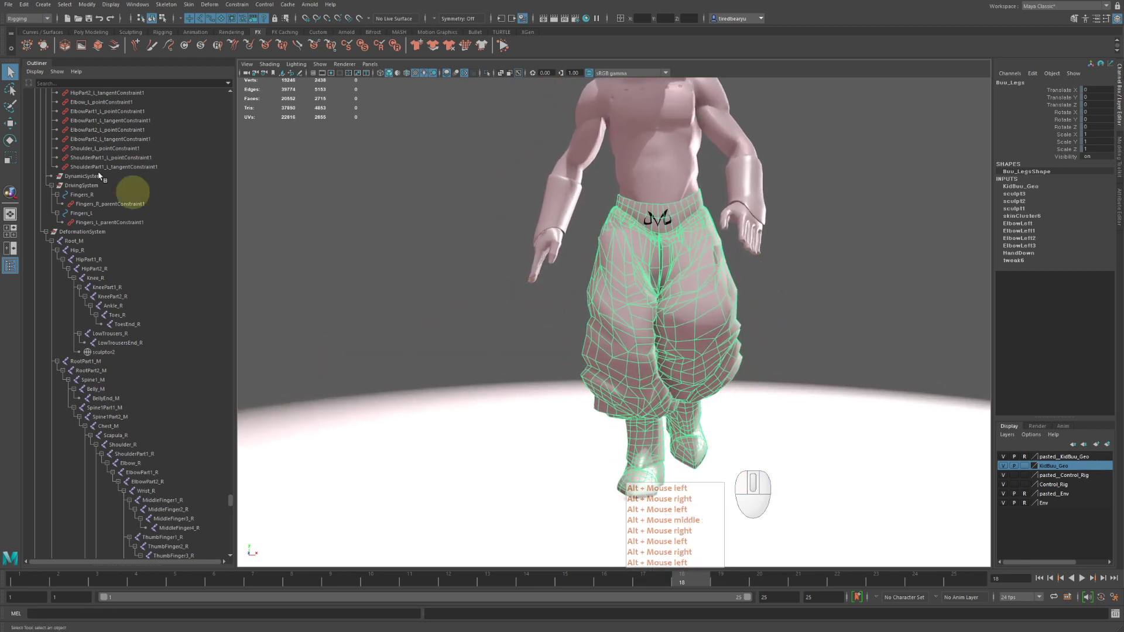
Reopen the recent scene Buu_walking.mb without saving changes and accept the student version notice.
{"action": "left_click", "coordinate": [7, 5]}
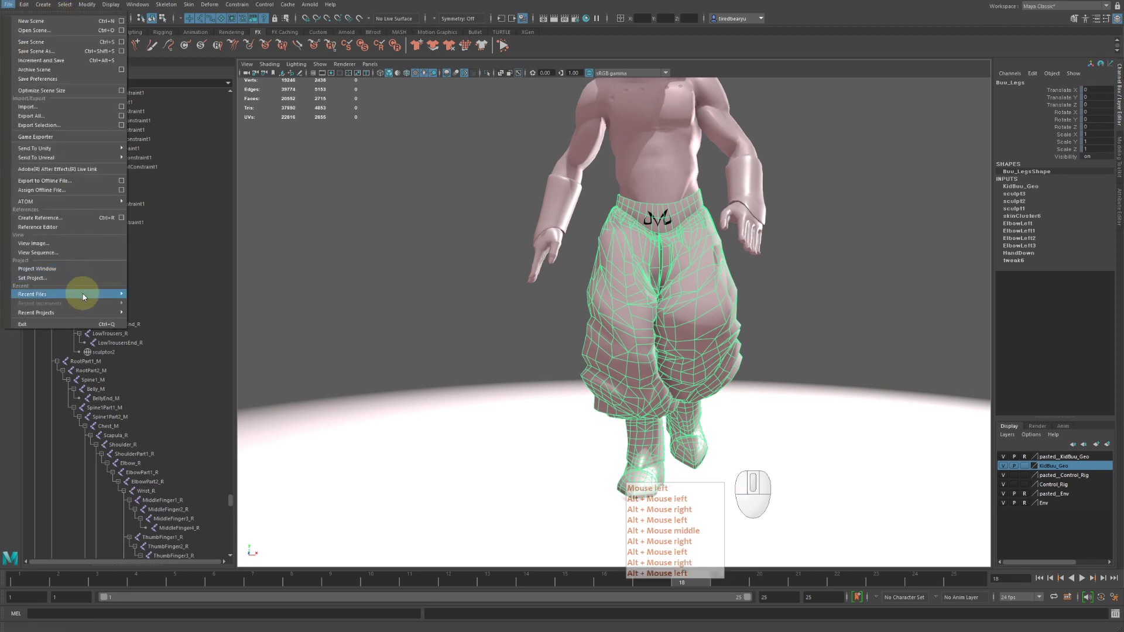
{"action": "mouse_move", "coordinate": [82, 294]}
{"action": "left_click", "coordinate": [247, 295]}
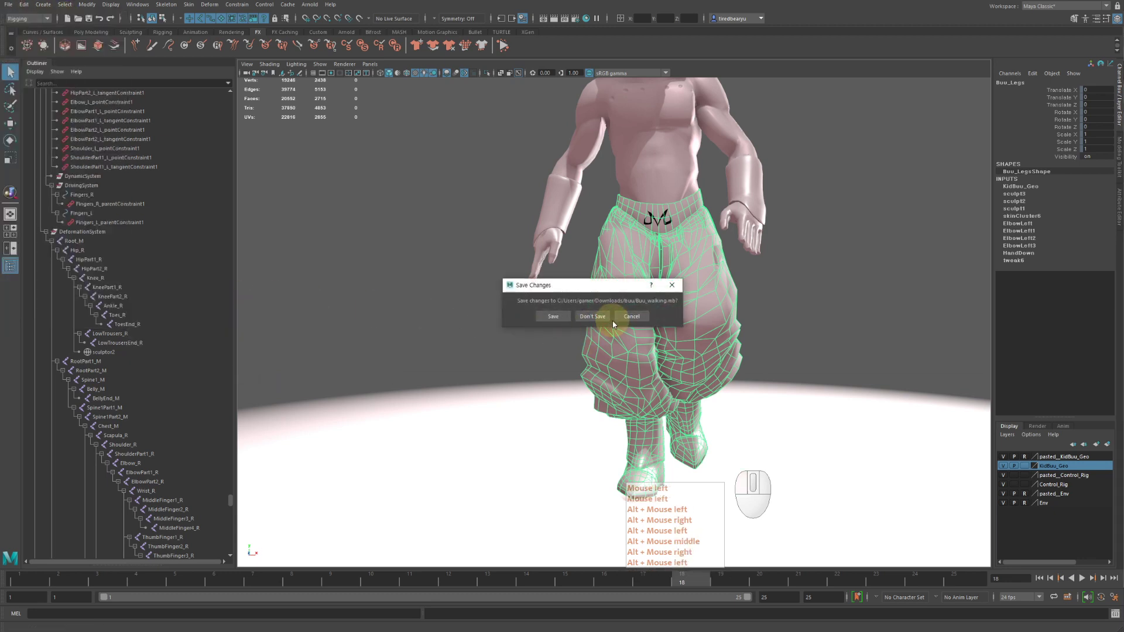
{"action": "left_click", "coordinate": [590, 316]}
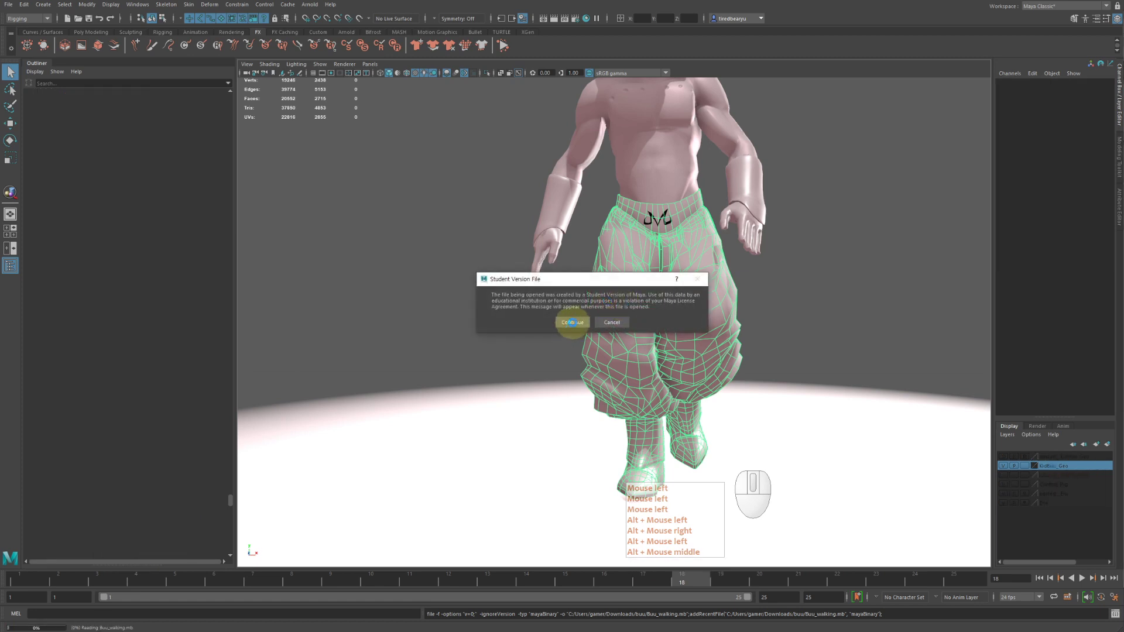
{"action": "left_click", "coordinate": [572, 322]}
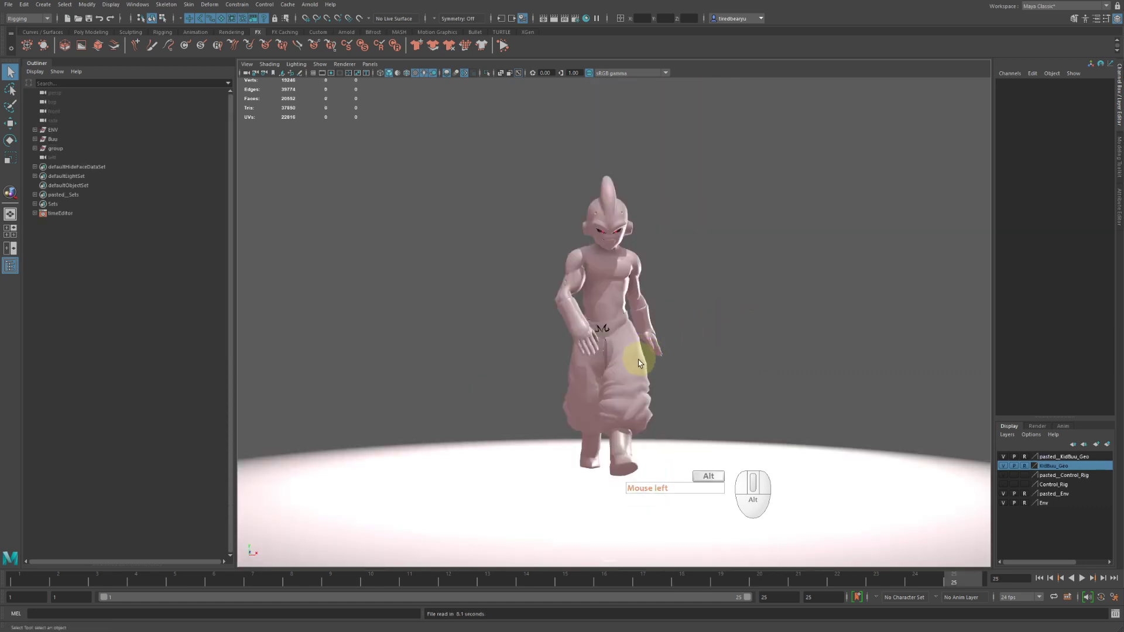
Frame the reopened character's body and scrub the walk cycle to frame 21 to check the trousers.
{"action": "left_click_drag", "start_coordinate": [665, 360], "coordinate": [667, 384], "text": "alt"}
{"action": "right_click_drag", "start_coordinate": [667, 383], "coordinate": [831, 401], "text": "alt"}
{"action": "left_click_drag", "start_coordinate": [805, 401], "coordinate": [793, 372], "text": "alt"}
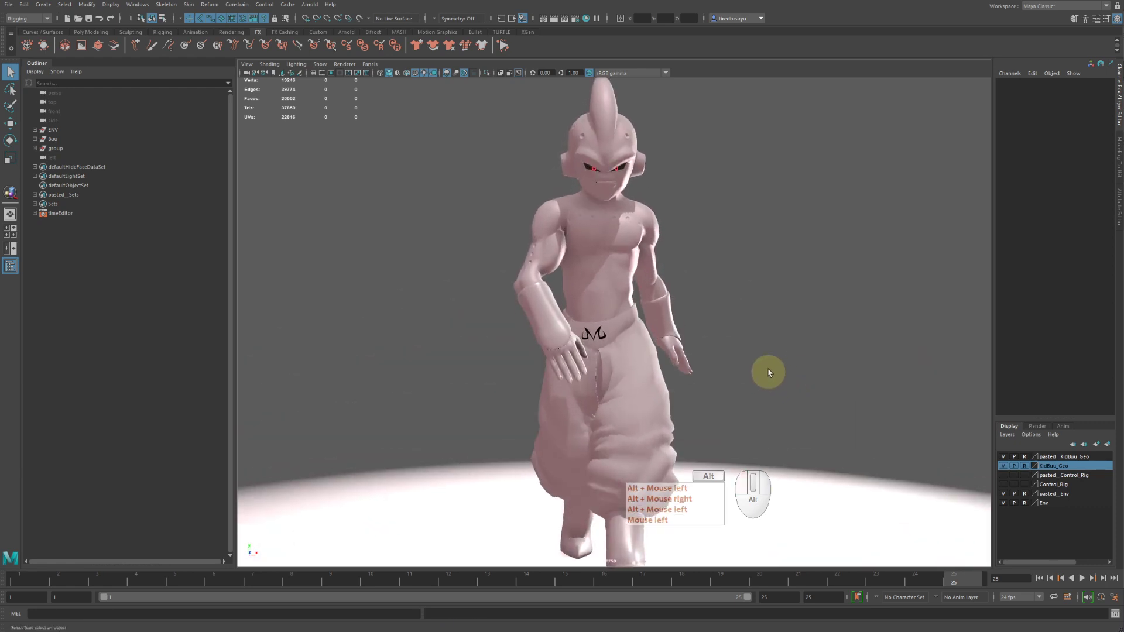
{"action": "middle_click_drag", "start_coordinate": [769, 373], "coordinate": [748, 289], "text": "alt"}
{"action": "left_click_drag", "start_coordinate": [281, 577], "coordinate": [798, 585]}
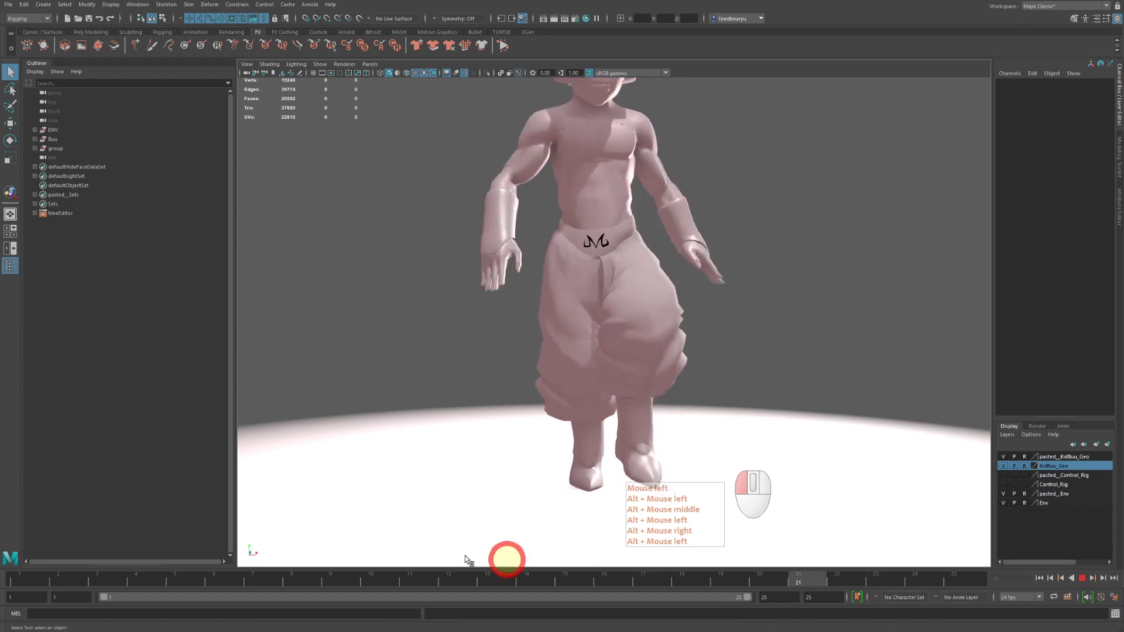
Inspect the uncorrected trousers up close around frame 6, finishing with the timeline at frame 1.
{"action": "left_click_drag", "start_coordinate": [465, 556], "coordinate": [237, 519]}
{"action": "left_click_drag", "start_coordinate": [477, 414], "coordinate": [520, 416], "text": "alt"}
{"action": "right_click_drag", "start_coordinate": [520, 416], "coordinate": [799, 454], "text": "alt"}
{"action": "left_click_drag", "start_coordinate": [799, 454], "coordinate": [634, 402], "text": "alt"}
{"action": "right_click_drag", "start_coordinate": [635, 401], "coordinate": [412, 438], "text": "alt"}
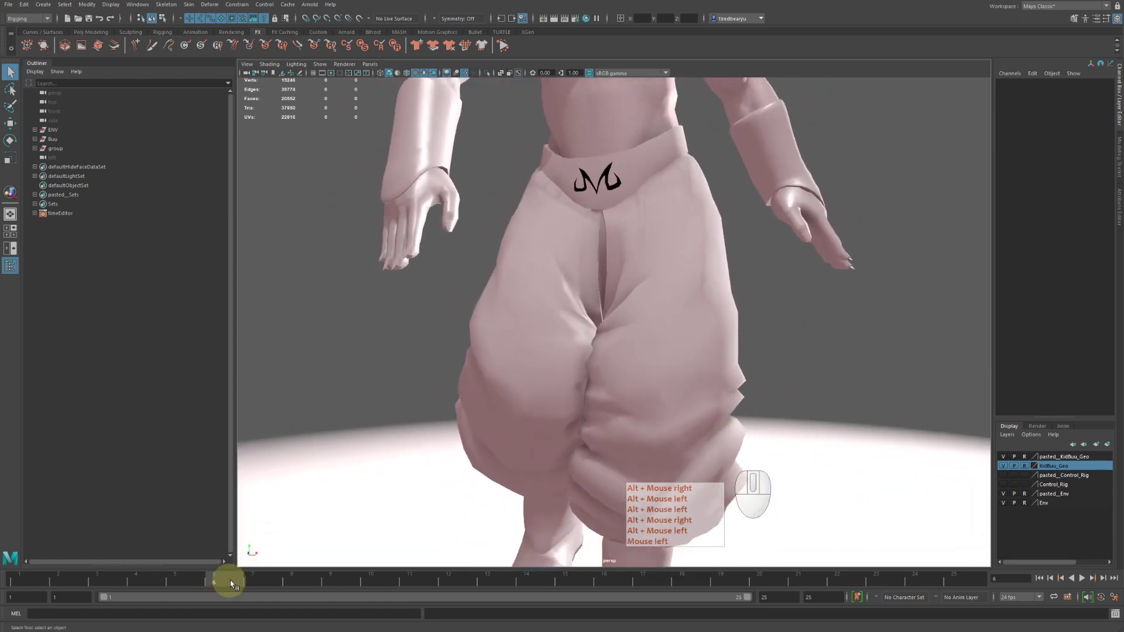
{"action": "left_click_drag", "start_coordinate": [230, 580], "coordinate": [8, 556]}
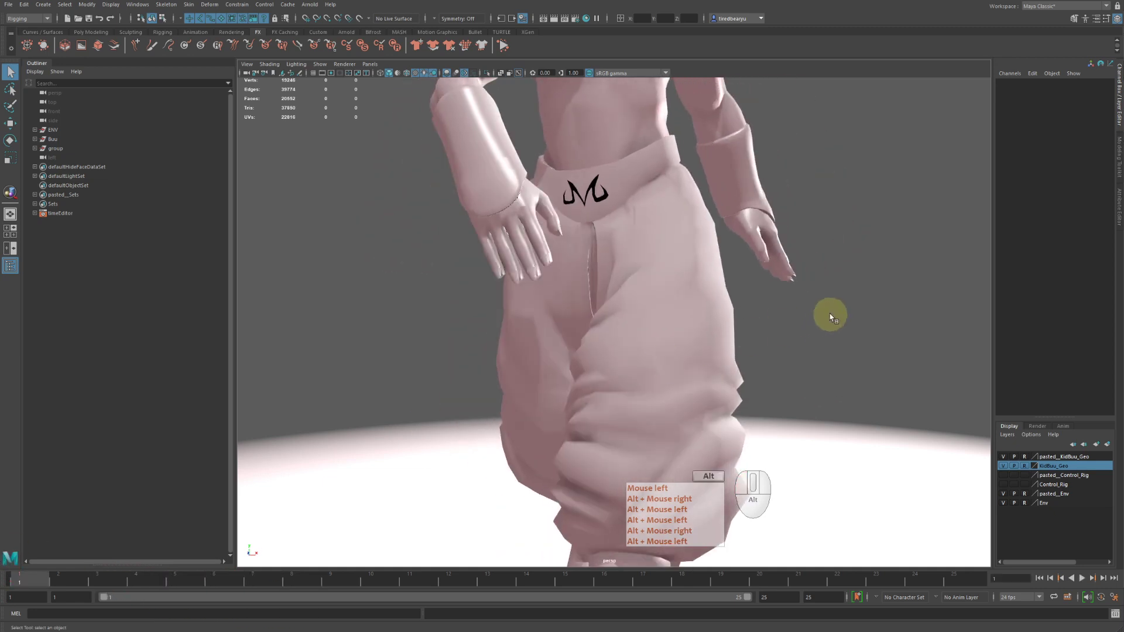
Make the KidBuu_Geo layer's geometry selectable and select the legs mesh at frame 4.
{"action": "right_click_drag", "start_coordinate": [830, 317], "coordinate": [758, 288], "text": "alt"}
{"action": "left_click_drag", "start_coordinate": [758, 289], "coordinate": [763, 269], "text": "alt"}
{"action": "key", "text": "q"}
{"action": "left_click", "coordinate": [683, 329]}
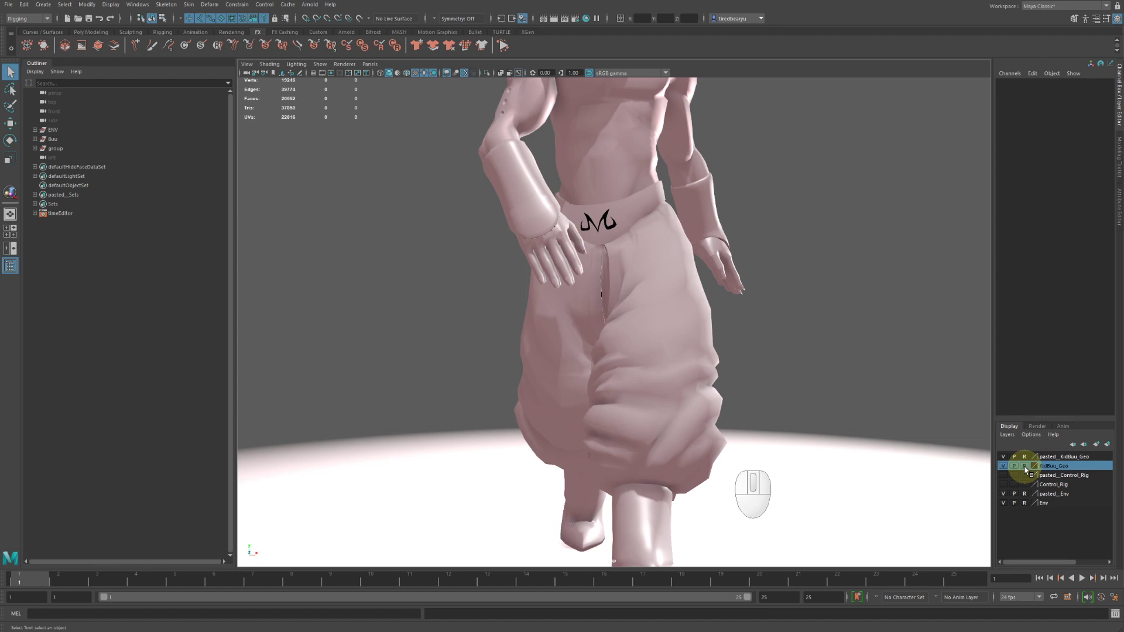
{"action": "left_click_drag", "start_coordinate": [597, 389], "coordinate": [600, 390], "text": "alt"}
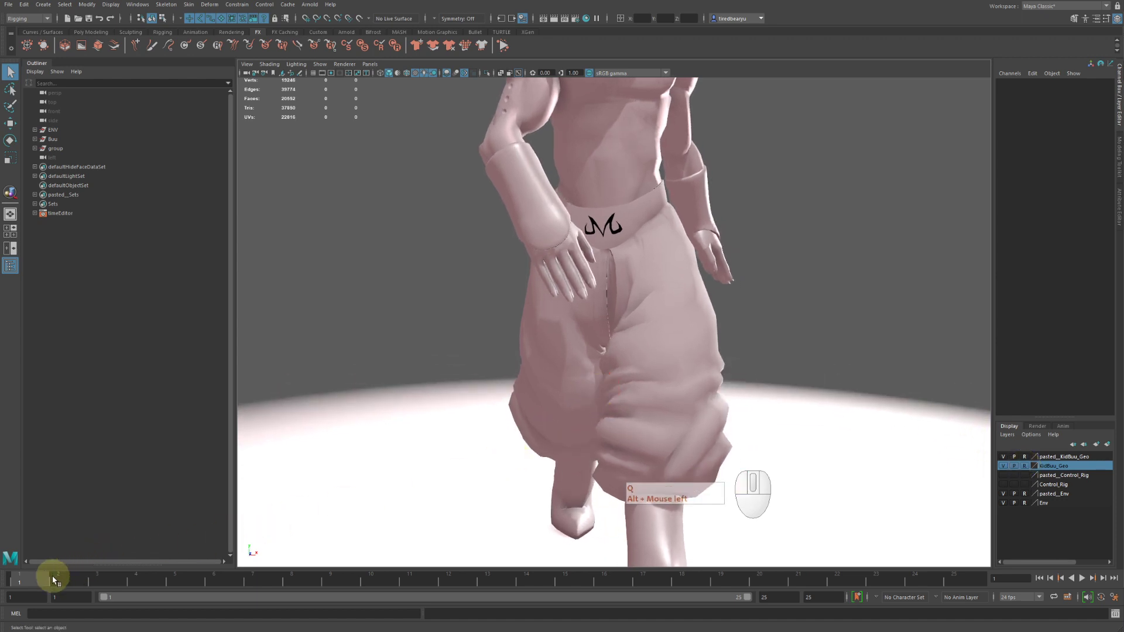
{"action": "left_click_drag", "start_coordinate": [52, 577], "coordinate": [136, 579]}
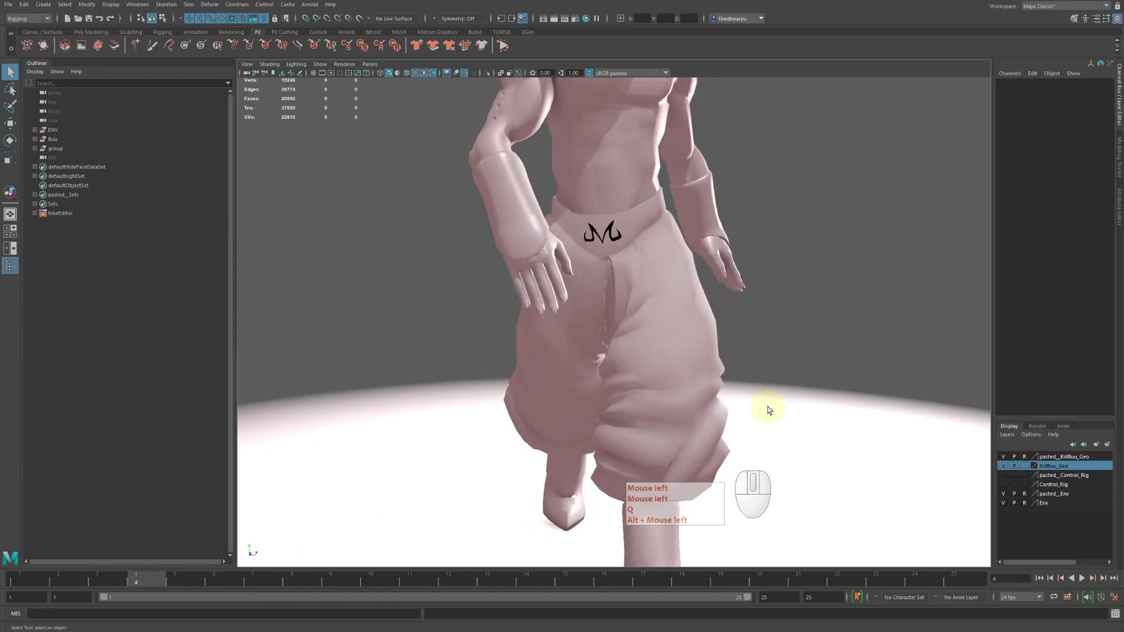
{"action": "left_click", "coordinate": [652, 402]}
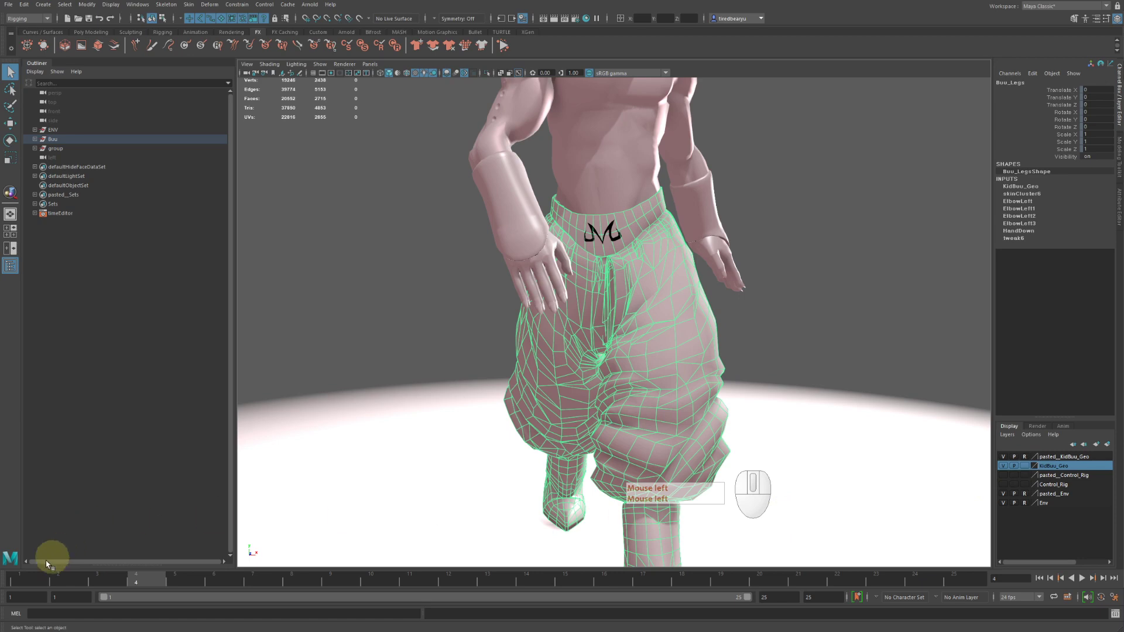
Check the selected legs mesh through frame 9, reselect it and return the timeline to frame 1.
{"action": "left_click_drag", "start_coordinate": [18, 582], "coordinate": [330, 582]}
{"action": "left_click", "coordinate": [778, 313]}
{"action": "left_click", "coordinate": [702, 324]}
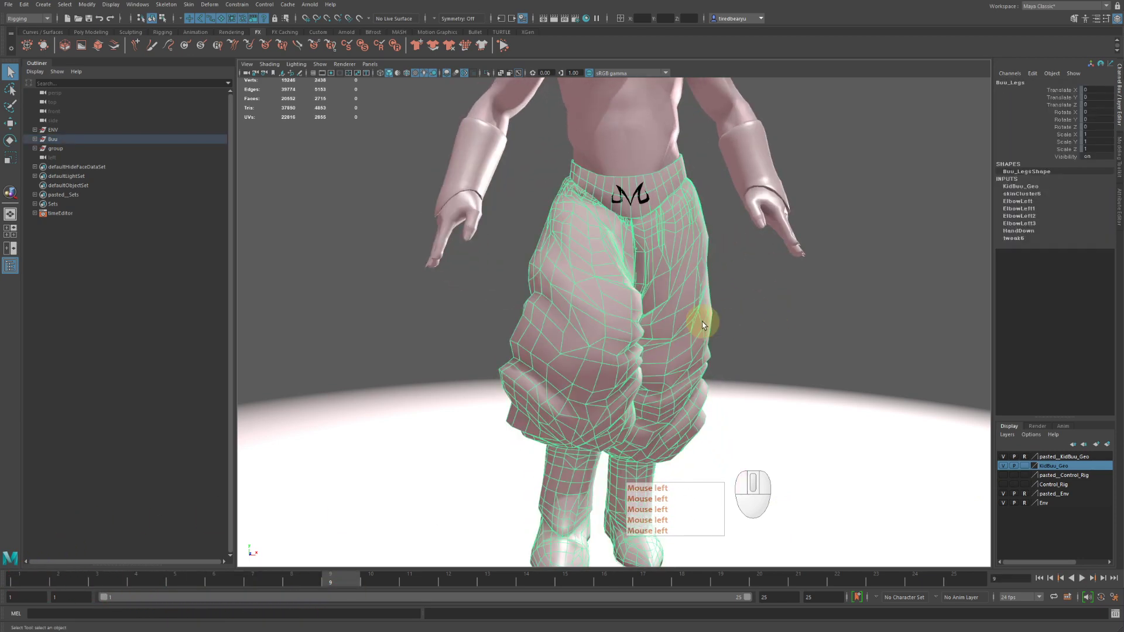
{"action": "left_click", "coordinate": [34, 579]}
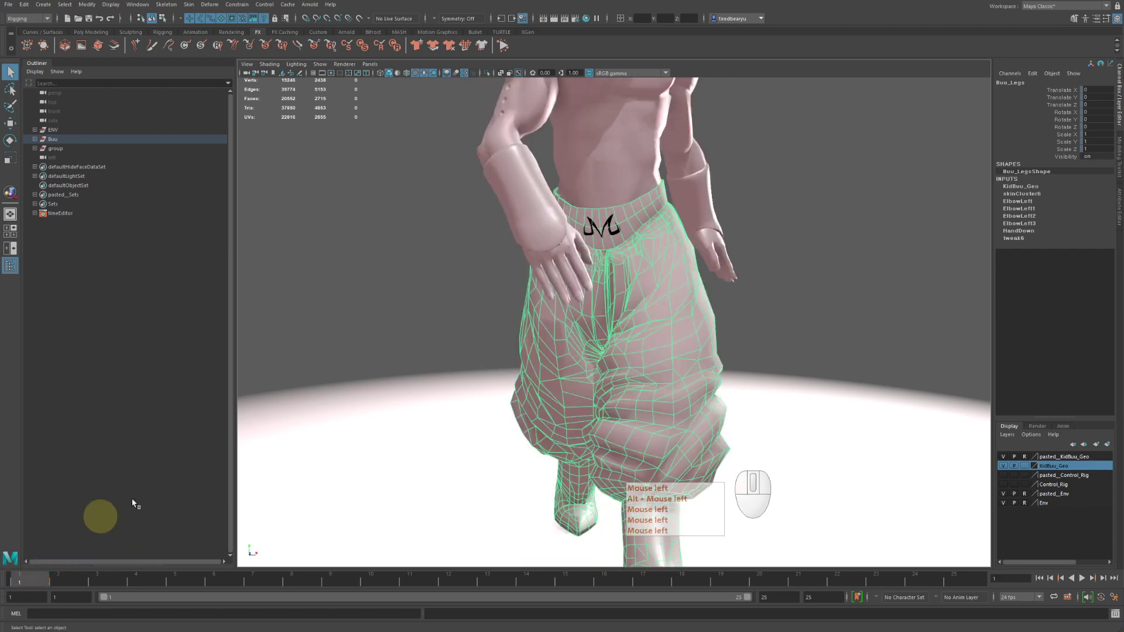
Open the Sculpt deformer options for the legs mesh and move the options window clear of the model.
{"action": "left_click_drag", "start_coordinate": [409, 320], "coordinate": [406, 312], "text": "alt"}
{"action": "right_click_drag", "start_coordinate": [405, 312], "coordinate": [447, 310], "text": "alt"}
{"action": "key", "text": "q"}
{"action": "left_click_drag", "start_coordinate": [446, 310], "coordinate": [472, 322], "text": "alt"}
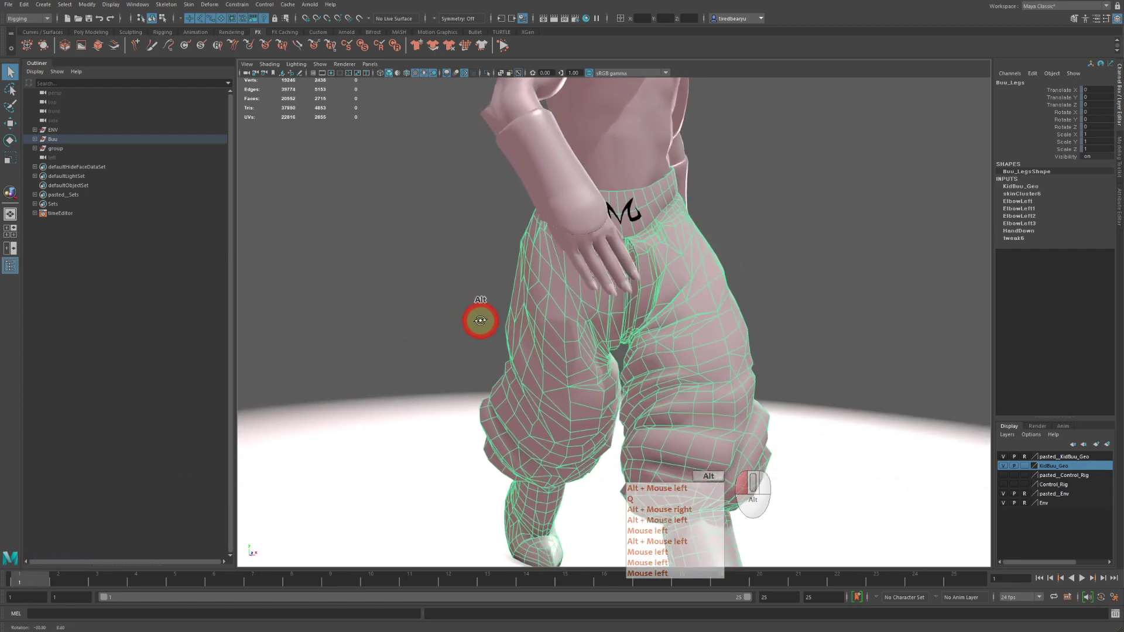
{"action": "right_click_drag", "start_coordinate": [472, 321], "coordinate": [374, 112], "text": "alt"}
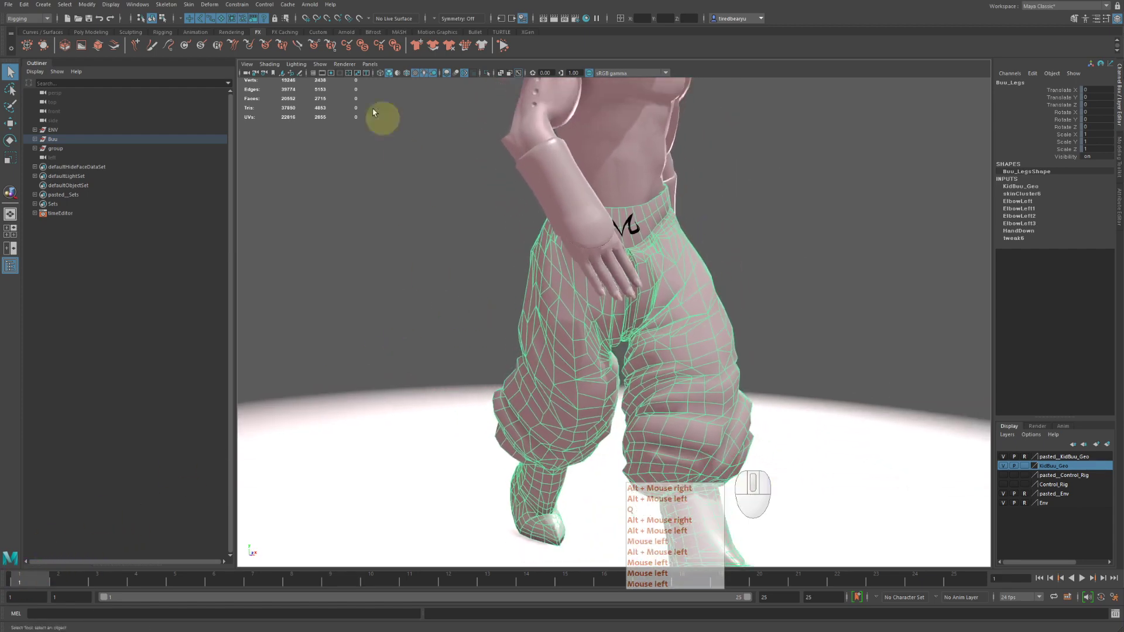
{"action": "left_click", "coordinate": [209, 4]}
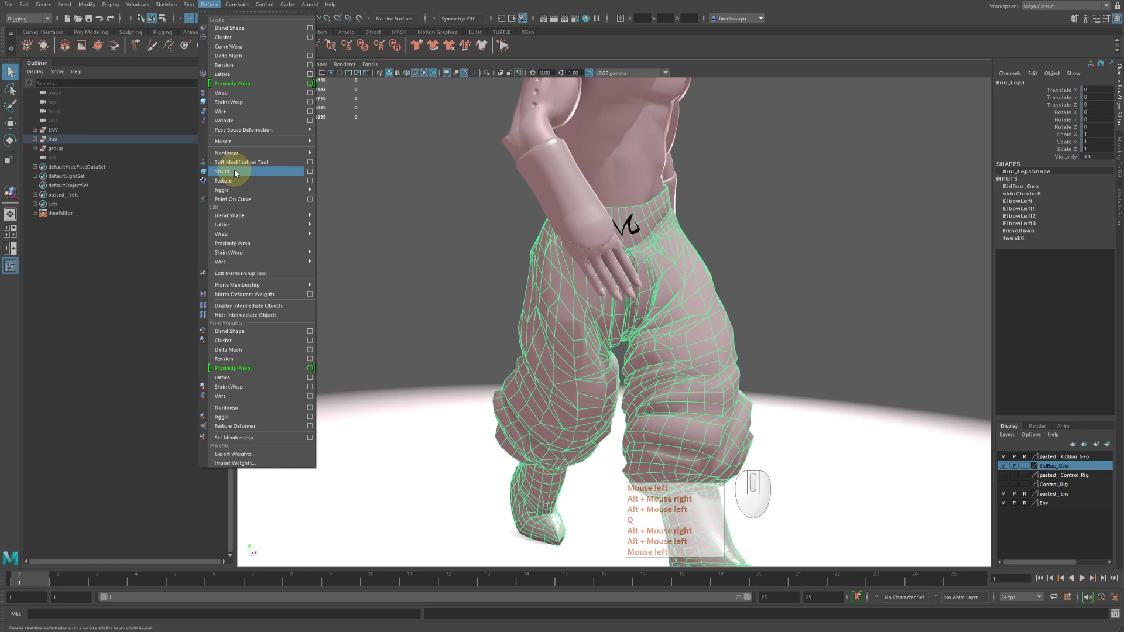
{"action": "left_click", "coordinate": [310, 171]}
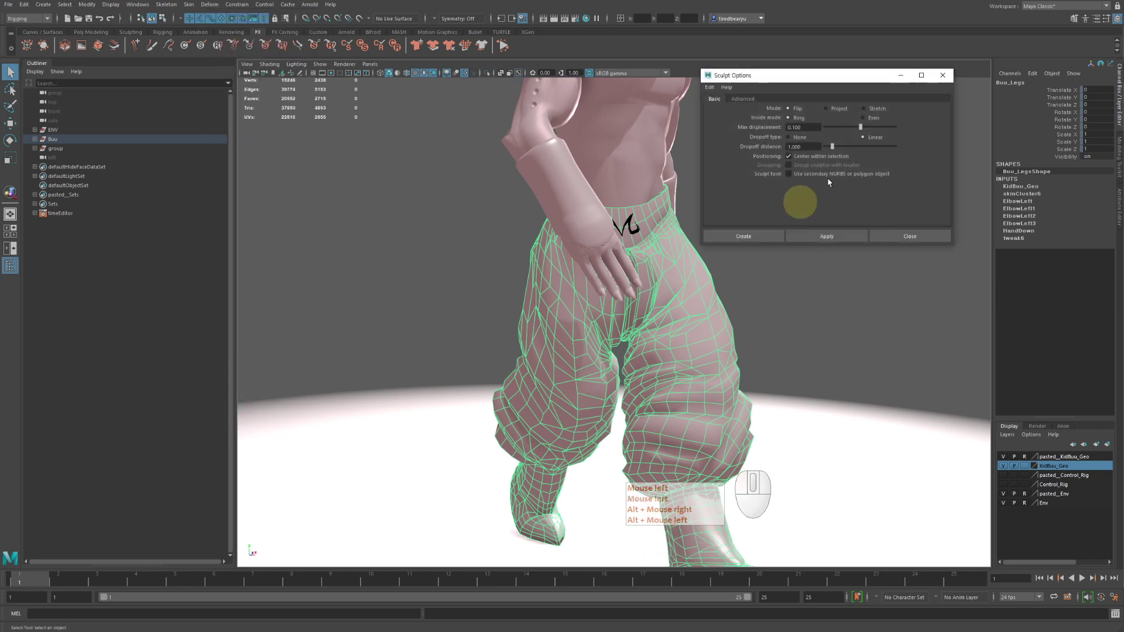
{"action": "left_click_drag", "start_coordinate": [828, 75], "coordinate": [878, 58]}
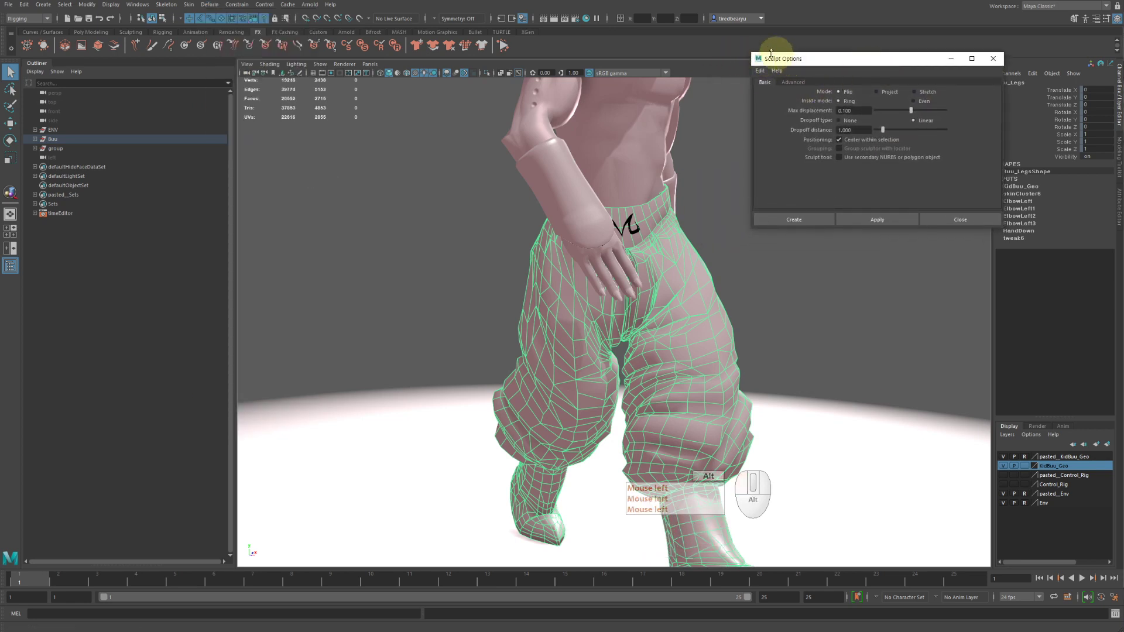
Reset the Sculpt deformer options to their default settings.
{"action": "middle_click_drag", "start_coordinate": [644, 347], "coordinate": [586, 252], "text": "alt"}
{"action": "left_click_drag", "start_coordinate": [586, 251], "coordinate": [535, 234], "text": "alt"}
{"action": "right_click_drag", "start_coordinate": [535, 234], "coordinate": [518, 227], "text": "alt"}
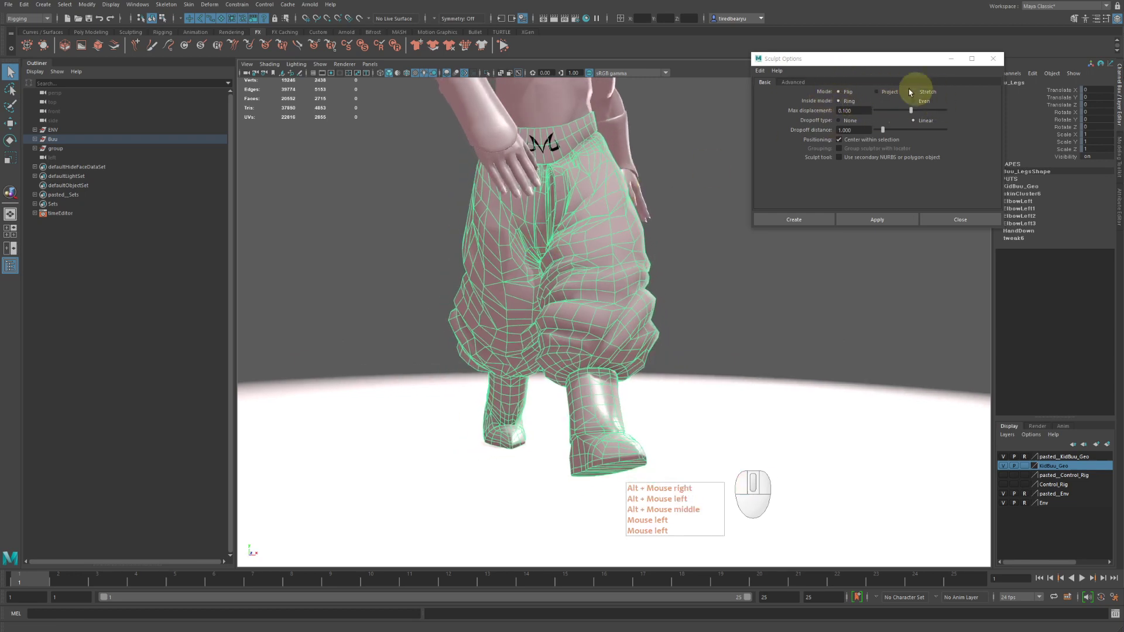
{"action": "left_click_drag", "start_coordinate": [545, 216], "coordinate": [546, 226], "text": "alt"}
{"action": "right_click_drag", "start_coordinate": [545, 226], "coordinate": [602, 223], "text": "alt"}
{"action": "middle_click_drag", "start_coordinate": [601, 223], "coordinate": [593, 232], "text": "alt"}
{"action": "left_click_drag", "start_coordinate": [593, 232], "coordinate": [593, 240], "text": "alt"}
{"action": "right_click_drag", "start_coordinate": [593, 240], "coordinate": [581, 227], "text": "alt"}
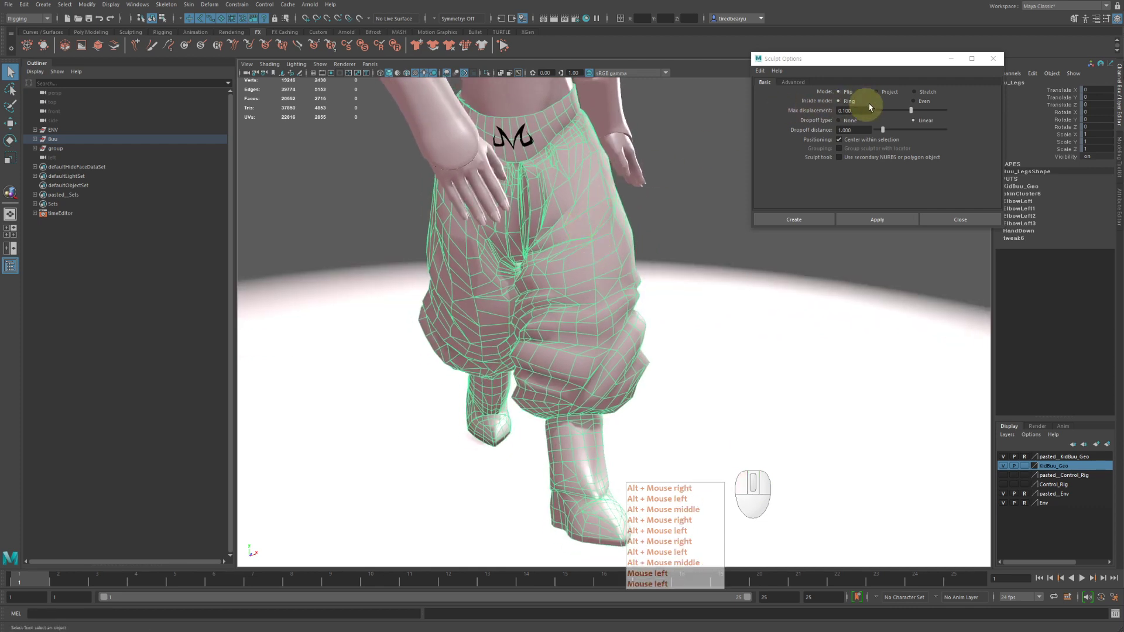
{"action": "left_click", "coordinate": [760, 71]}
{"action": "left_click", "coordinate": [769, 89]}
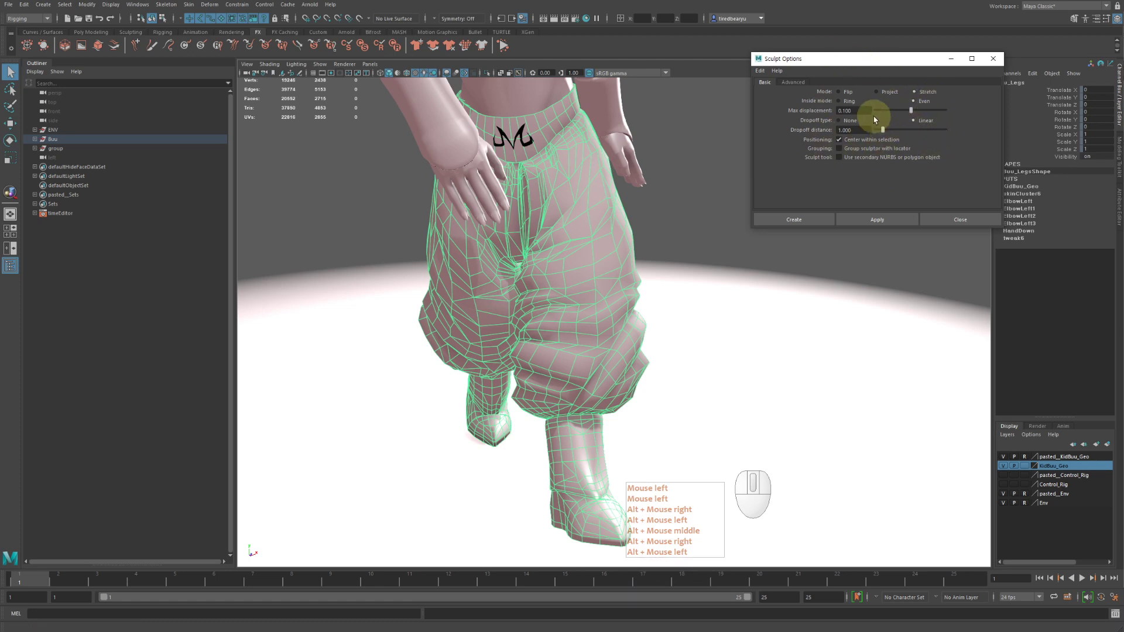
Apply a Sculpt deformer in Stretch mode with Even inside mode to the legs mesh and switch to shaded display.
{"action": "left_click_drag", "start_coordinate": [578, 255], "coordinate": [559, 235], "text": "alt"}
{"action": "right_click_drag", "start_coordinate": [559, 235], "coordinate": [526, 226], "text": "alt"}
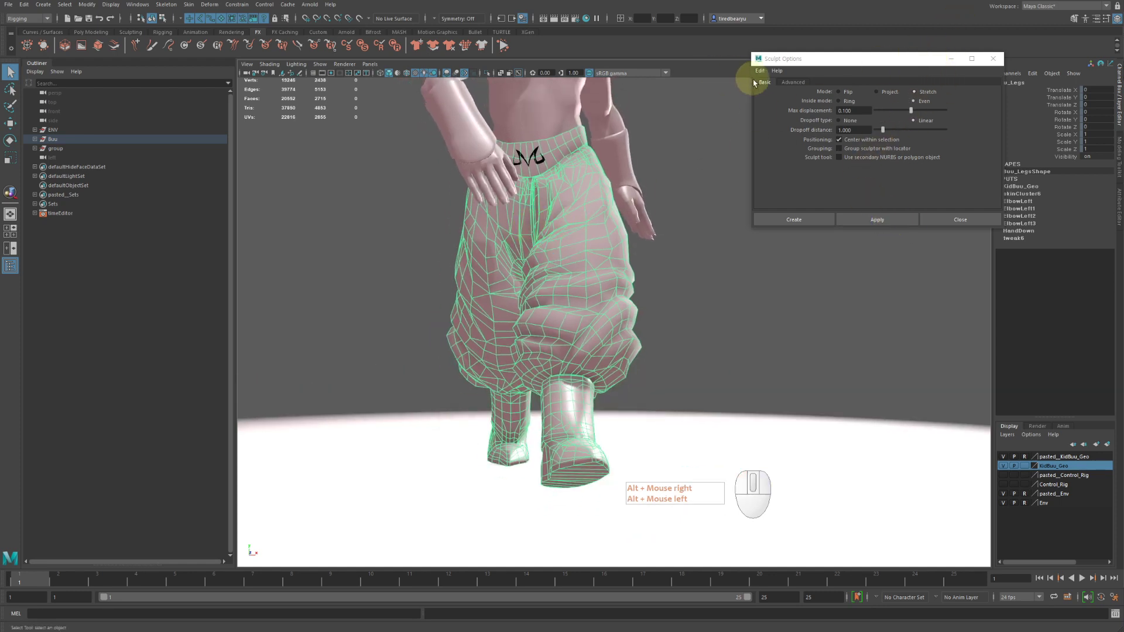
{"action": "left_click", "coordinate": [854, 220]}
{"action": "mouse_move", "coordinate": [702, 246]}
{"action": "left_mouse_down", "text": "alt"}
{"action": "mouse_move", "coordinate": [683, 251]}
{"action": "mouse_move", "coordinate": [703, 260]}
{"action": "mouse_move", "coordinate": [672, 258]}
{"action": "mouse_move", "coordinate": [679, 303]}
{"action": "mouse_move", "coordinate": [569, 293]}
{"action": "mouse_move", "coordinate": [739, 304]}
{"action": "left_mouse_up", "text": "alt"}
{"action": "key", "text": "4"}
{"action": "key", "text": "w"}
{"action": "key", "text": "r"}
{"action": "key", "text": "5"}
{"action": "key", "text": "w"}
Try moving the sculptor sphere inside the legs mesh, undoing each move.
{"action": "middle_click_drag", "start_coordinate": [739, 303], "coordinate": [815, 268]}
{"action": "key", "text": "z"}
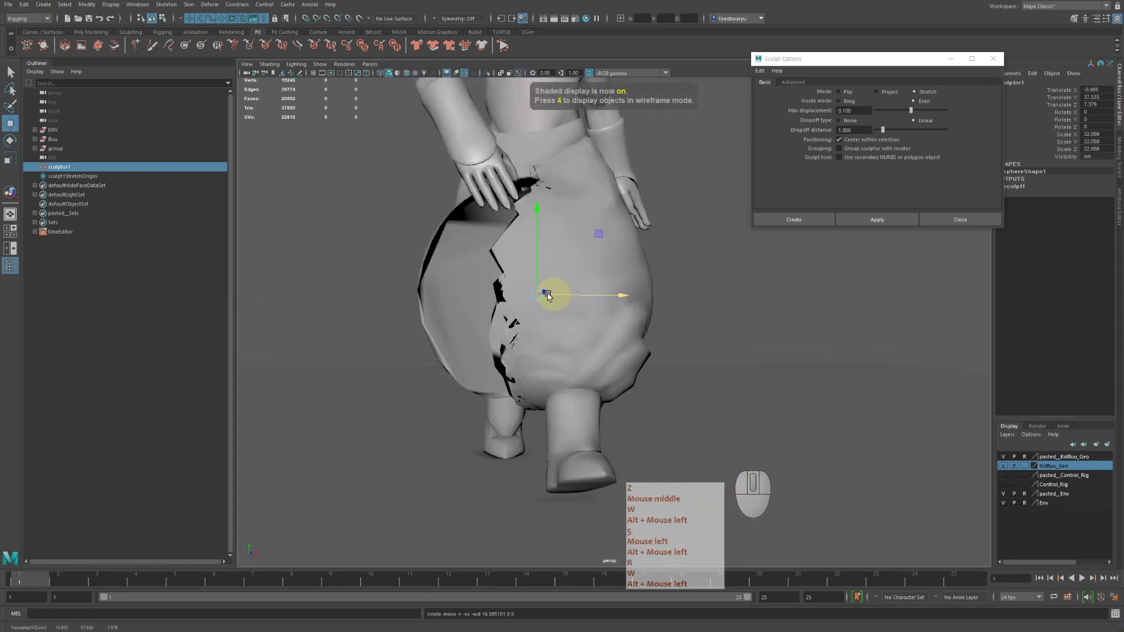
{"action": "mouse_move", "coordinate": [537, 292]}
{"action": "left_mouse_down"}
{"action": "mouse_move", "coordinate": [600, 205]}
{"action": "mouse_move", "coordinate": [479, 321]}
{"action": "mouse_move", "coordinate": [375, 256]}
{"action": "mouse_move", "coordinate": [561, 341]}
{"action": "mouse_move", "coordinate": [529, 284]}
{"action": "left_mouse_up"}
{"action": "key", "text": "z"}
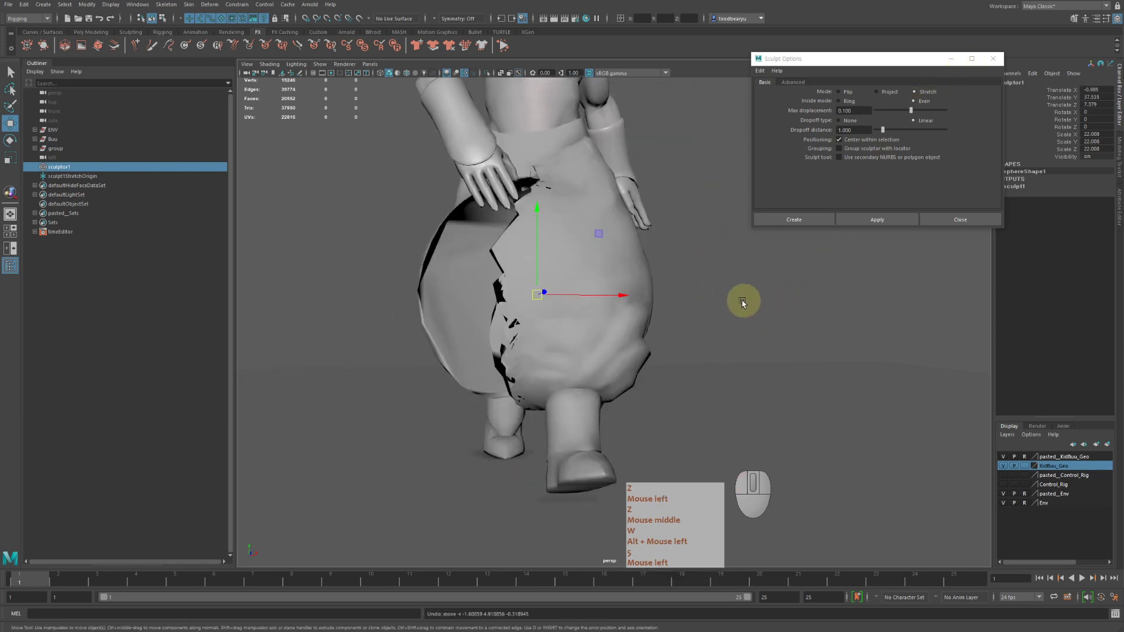
Undo the Stretch-mode Sculpt deformer on the legs mesh.
{"action": "mouse_move", "coordinate": [728, 304]}
{"action": "left_mouse_down", "text": "alt"}
{"action": "mouse_move", "coordinate": [780, 299]}
{"action": "mouse_move", "coordinate": [728, 301]}
{"action": "left_mouse_up", "text": "alt"}
{"action": "key", "text": "z"}
{"action": "key", "text": "q"}
{"action": "key", "text": "z"}
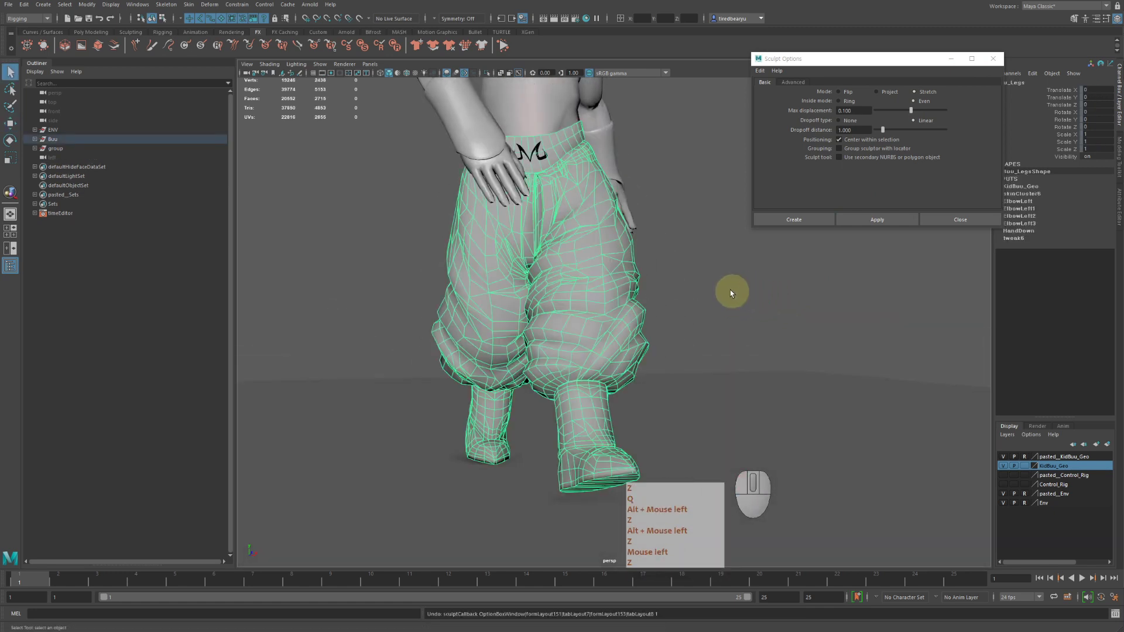
Apply a Sculpt deformer in Flip mode with Ring inside mode to the legs mesh.
{"action": "left_click", "coordinate": [852, 93]}
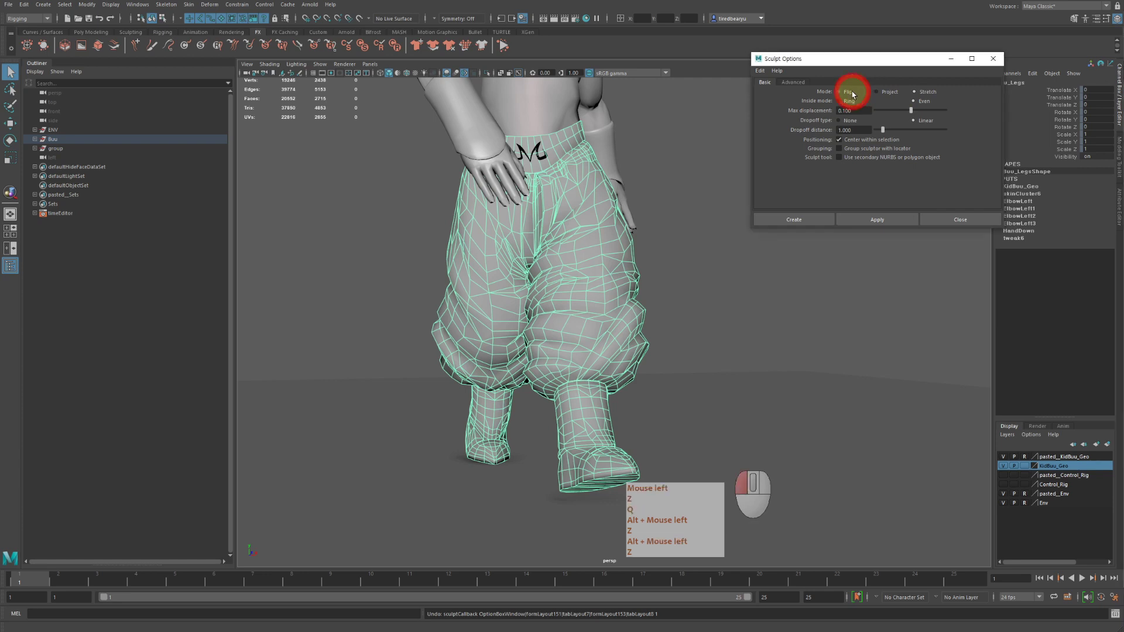
{"action": "left_click", "coordinate": [852, 103]}
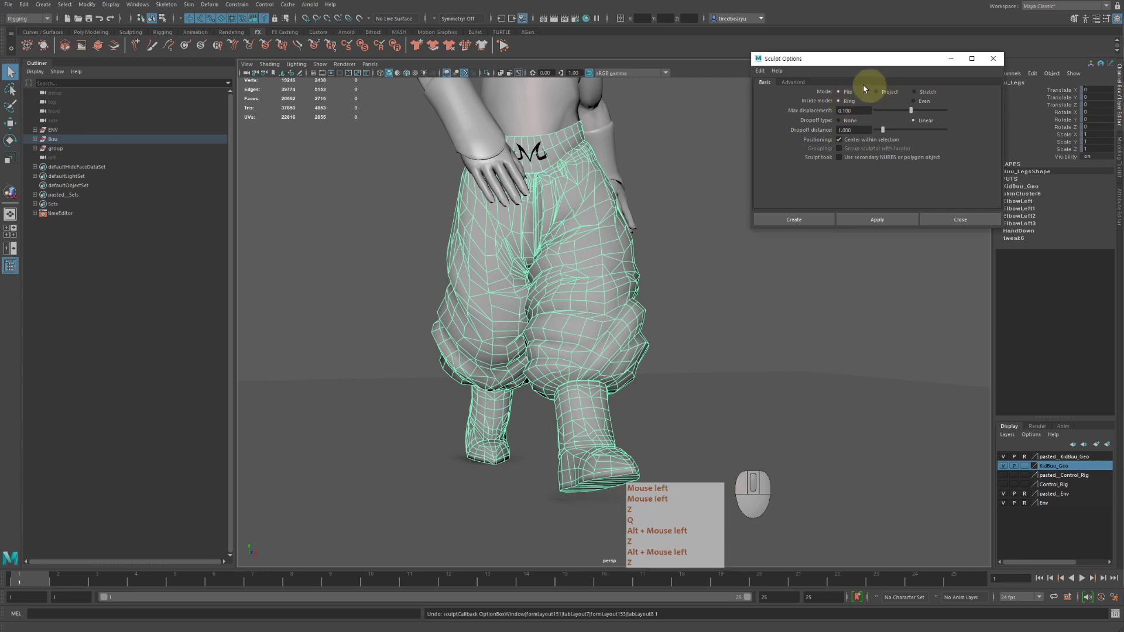
{"action": "left_click", "coordinate": [861, 230]}
Scale the new sculptor sphere uniformly to about 14.1.
{"action": "left_click_drag", "start_coordinate": [722, 293], "coordinate": [778, 326], "text": "alt"}
{"action": "key", "text": "w"}
{"action": "key", "text": "r"}
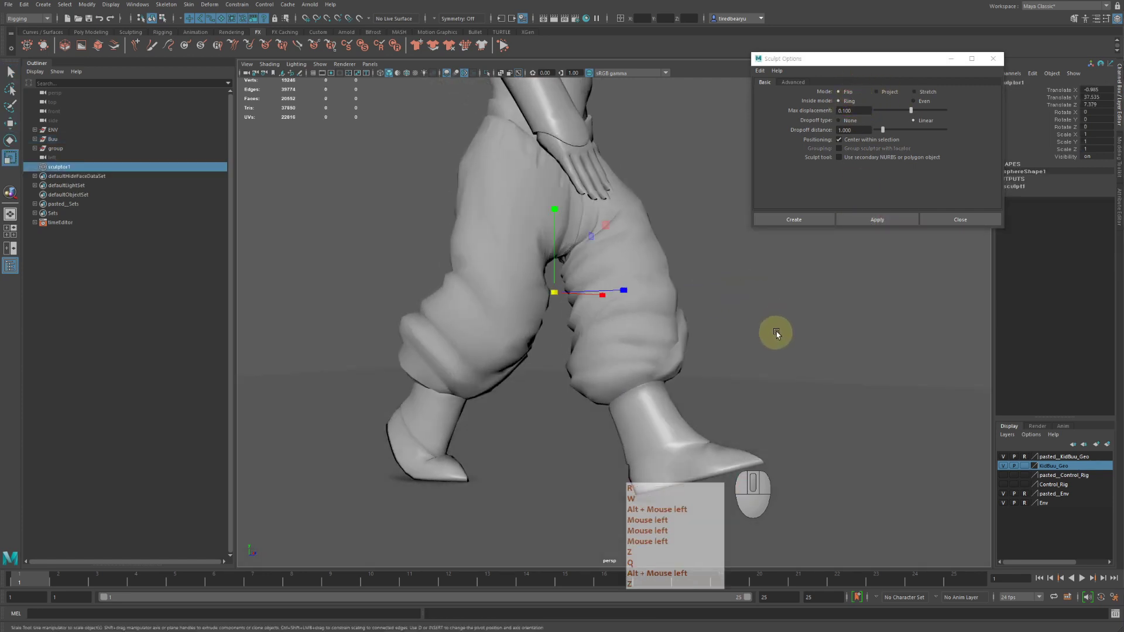
{"action": "middle_click_drag", "start_coordinate": [776, 332], "coordinate": [886, 326]}
{"action": "mouse_move", "coordinate": [885, 326]}
{"action": "left_mouse_down", "text": "alt"}
{"action": "mouse_move", "coordinate": [810, 326]}
{"action": "mouse_move", "coordinate": [786, 341]}
{"action": "left_mouse_up", "text": "alt"}
Move the sculptor sphere back and forth through the legs and out beside them to test the Flip deformation.
{"action": "key", "text": "w"}
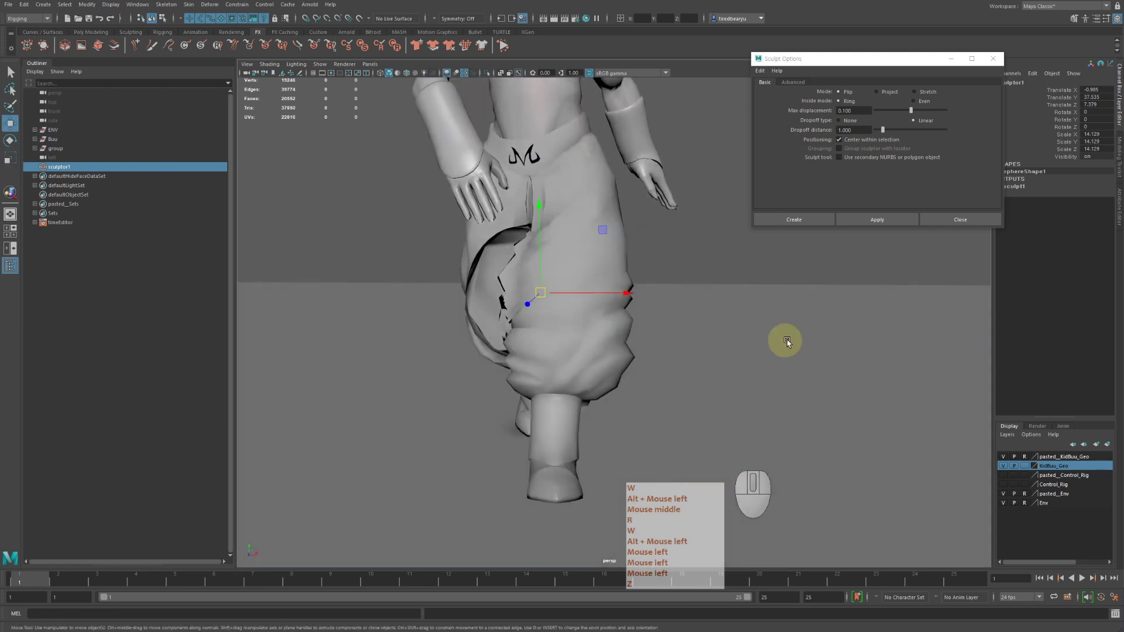
{"action": "mouse_move", "coordinate": [787, 341]}
{"action": "middle_mouse_down"}
{"action": "mouse_move", "coordinate": [953, 322]}
{"action": "mouse_move", "coordinate": [974, 359]}
{"action": "middle_mouse_up"}
{"action": "left_click_drag", "start_coordinate": [973, 359], "coordinate": [891, 349], "text": "alt"}
{"action": "middle_click_drag", "start_coordinate": [890, 349], "coordinate": [826, 336]}
{"action": "left_click_drag", "start_coordinate": [825, 336], "coordinate": [848, 348], "text": "alt"}
{"action": "middle_click_drag", "start_coordinate": [847, 348], "coordinate": [800, 345]}
{"action": "left_click_drag", "start_coordinate": [800, 345], "coordinate": [872, 328], "text": "alt"}
{"action": "mouse_move", "coordinate": [872, 328]}
{"action": "middle_mouse_down"}
{"action": "mouse_move", "coordinate": [965, 321]}
{"action": "mouse_move", "coordinate": [779, 311]}
{"action": "mouse_move", "coordinate": [953, 321]}
{"action": "mouse_move", "coordinate": [885, 323]}
{"action": "middle_mouse_up"}
{"action": "mouse_move", "coordinate": [898, 320]}
{"action": "left_mouse_down", "text": "alt"}
{"action": "mouse_move", "coordinate": [853, 332]}
{"action": "mouse_move", "coordinate": [763, 323]}
{"action": "left_mouse_up", "text": "alt"}
{"action": "middle_click_drag", "start_coordinate": [762, 323], "coordinate": [723, 316]}
{"action": "mouse_move", "coordinate": [783, 327]}
{"action": "left_mouse_down", "text": "alt"}
{"action": "mouse_move", "coordinate": [754, 315]}
{"action": "mouse_move", "coordinate": [764, 322]}
{"action": "left_mouse_up", "text": "alt"}
{"action": "mouse_move", "coordinate": [768, 325]}
{"action": "middle_mouse_down"}
{"action": "mouse_move", "coordinate": [870, 334]}
{"action": "mouse_move", "coordinate": [820, 328]}
{"action": "middle_mouse_up"}
{"action": "left_click_drag", "start_coordinate": [881, 328], "coordinate": [890, 326], "text": "alt"}
{"action": "middle_click_drag", "start_coordinate": [890, 326], "coordinate": [1011, 324]}
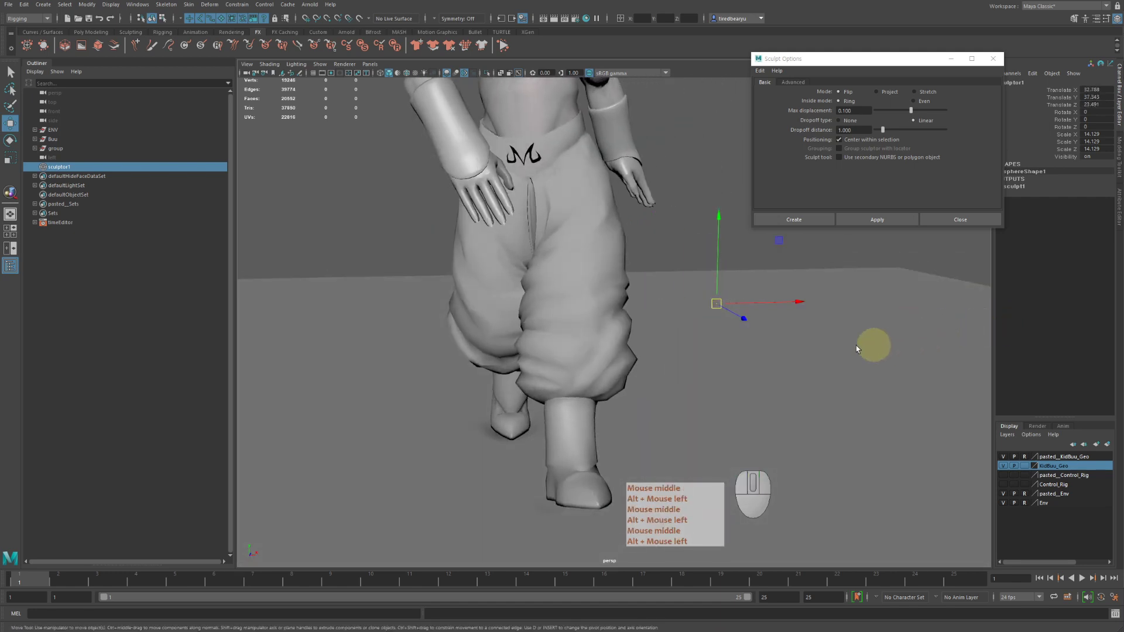
Move the sculptor sphere back into the character's right thigh, to about X -15.3, Y 41, Z 3.
{"action": "left_click_drag", "start_coordinate": [849, 348], "coordinate": [835, 334], "text": "alt"}
{"action": "right_click_drag", "start_coordinate": [836, 334], "coordinate": [859, 329], "text": "alt"}
{"action": "key", "text": "w"}
{"action": "mouse_move", "coordinate": [866, 326]}
{"action": "middle_mouse_down"}
{"action": "mouse_move", "coordinate": [579, 308]}
{"action": "mouse_move", "coordinate": [623, 316]}
{"action": "middle_mouse_up"}
{"action": "left_click_drag", "start_coordinate": [603, 317], "coordinate": [820, 331], "text": "alt"}
{"action": "middle_click_drag", "start_coordinate": [820, 332], "coordinate": [802, 331]}
{"action": "mouse_move", "coordinate": [802, 331]}
{"action": "left_mouse_down", "text": "alt"}
{"action": "mouse_move", "coordinate": [755, 334]}
{"action": "mouse_move", "coordinate": [833, 341]}
{"action": "left_mouse_up", "text": "alt"}
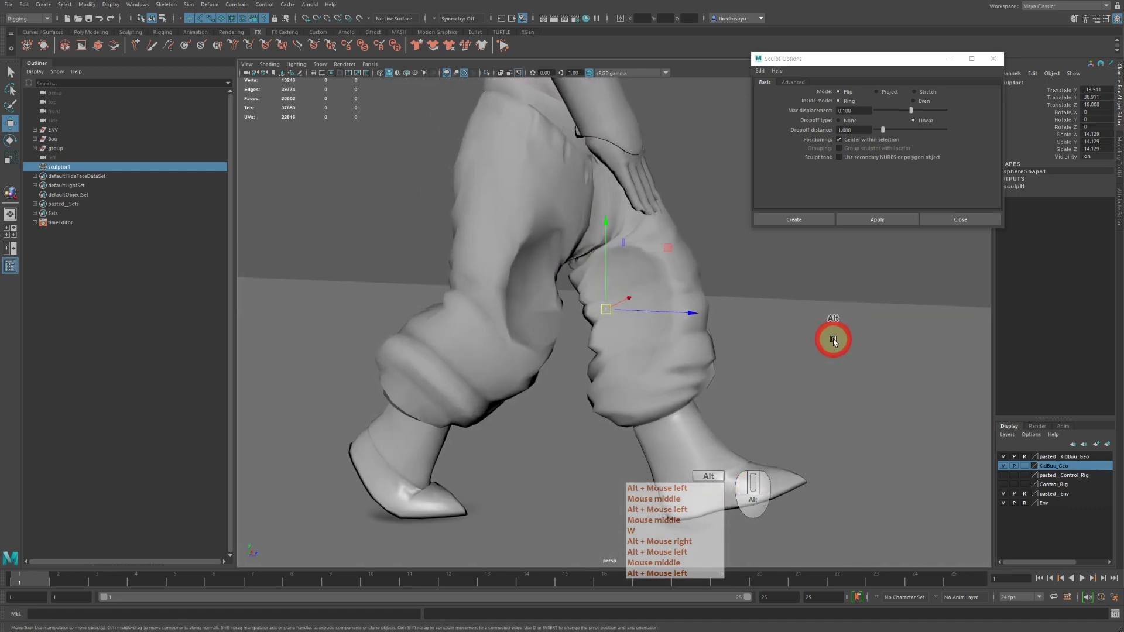
{"action": "left_click_drag", "start_coordinate": [641, 425], "coordinate": [653, 422], "text": "alt"}
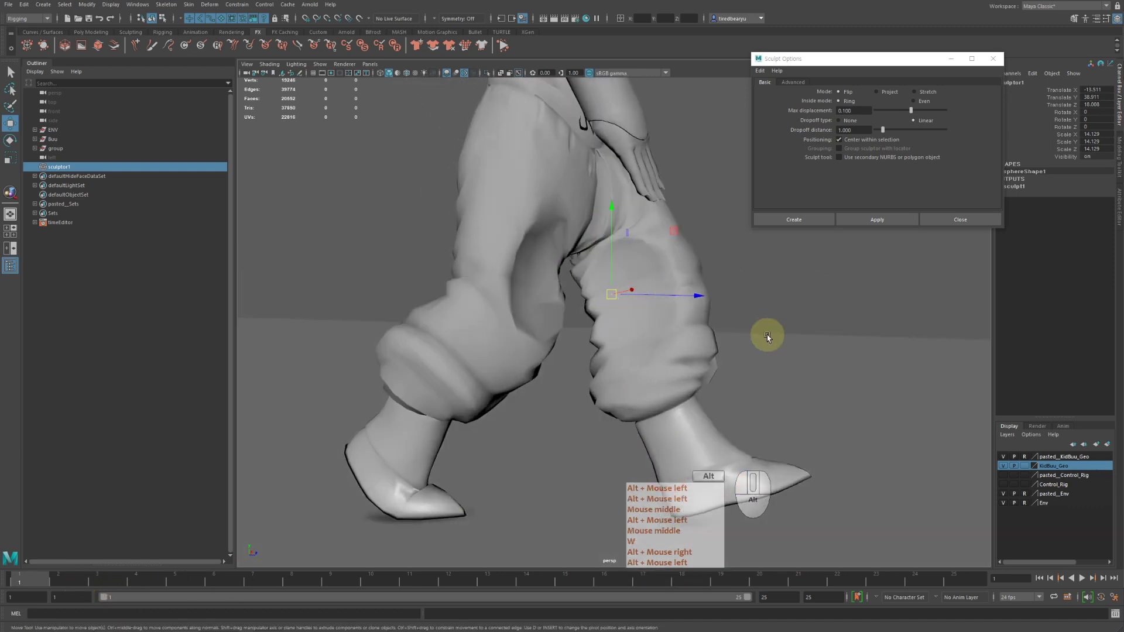
{"action": "mouse_move", "coordinate": [767, 334]}
{"action": "left_mouse_down", "text": "alt"}
{"action": "mouse_move", "coordinate": [843, 384]}
{"action": "mouse_move", "coordinate": [845, 369]}
{"action": "left_mouse_up", "text": "alt"}
{"action": "mouse_move", "coordinate": [845, 368]}
{"action": "middle_mouse_down"}
{"action": "mouse_move", "coordinate": [765, 367]}
{"action": "mouse_move", "coordinate": [743, 353]}
{"action": "middle_mouse_up"}
{"action": "mouse_move", "coordinate": [739, 352]}
{"action": "left_mouse_down", "text": "alt"}
{"action": "mouse_move", "coordinate": [686, 350]}
{"action": "mouse_move", "coordinate": [770, 359]}
{"action": "mouse_move", "coordinate": [754, 384]}
{"action": "mouse_move", "coordinate": [732, 388]}
{"action": "left_mouse_up", "text": "alt"}
Turn on the display of deformers in the viewport and switch to wireframe.
{"action": "key", "text": "4"}
{"action": "key", "text": "5"}
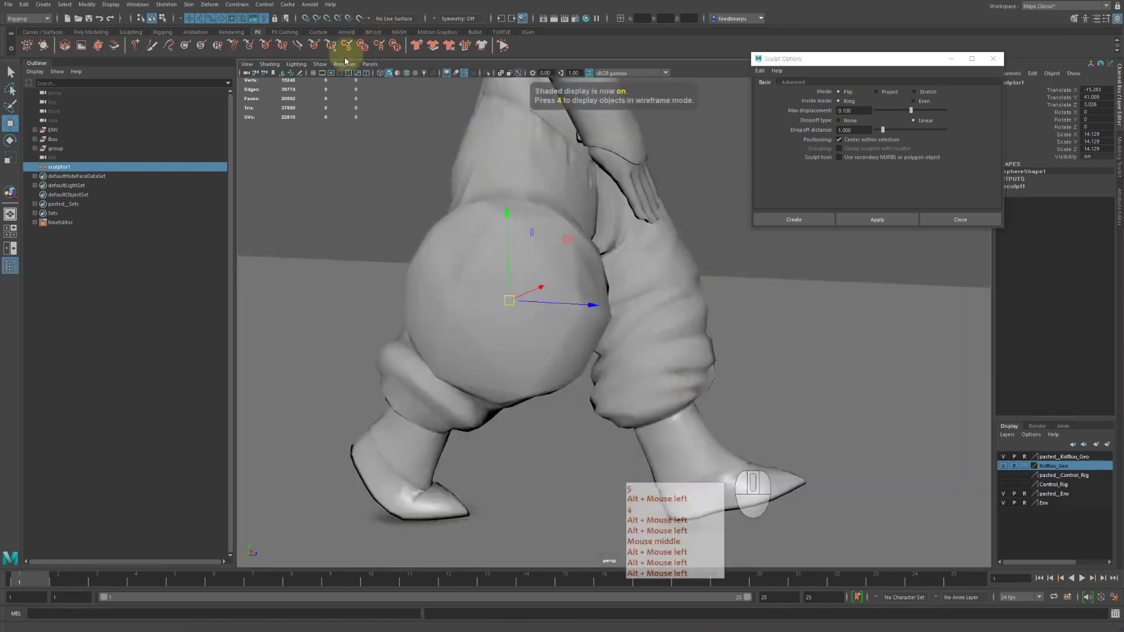
{"action": "left_click", "coordinate": [319, 64]}
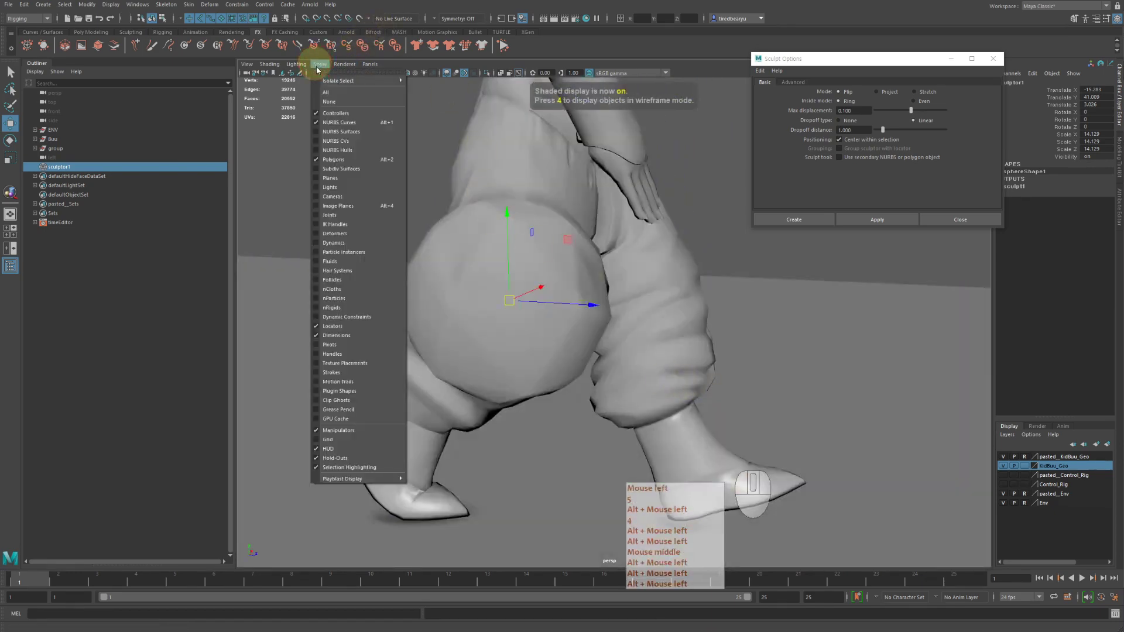
{"action": "left_click", "coordinate": [329, 234]}
{"action": "left_click_drag", "start_coordinate": [619, 334], "coordinate": [640, 336], "text": "alt"}
{"action": "key", "text": "4"}
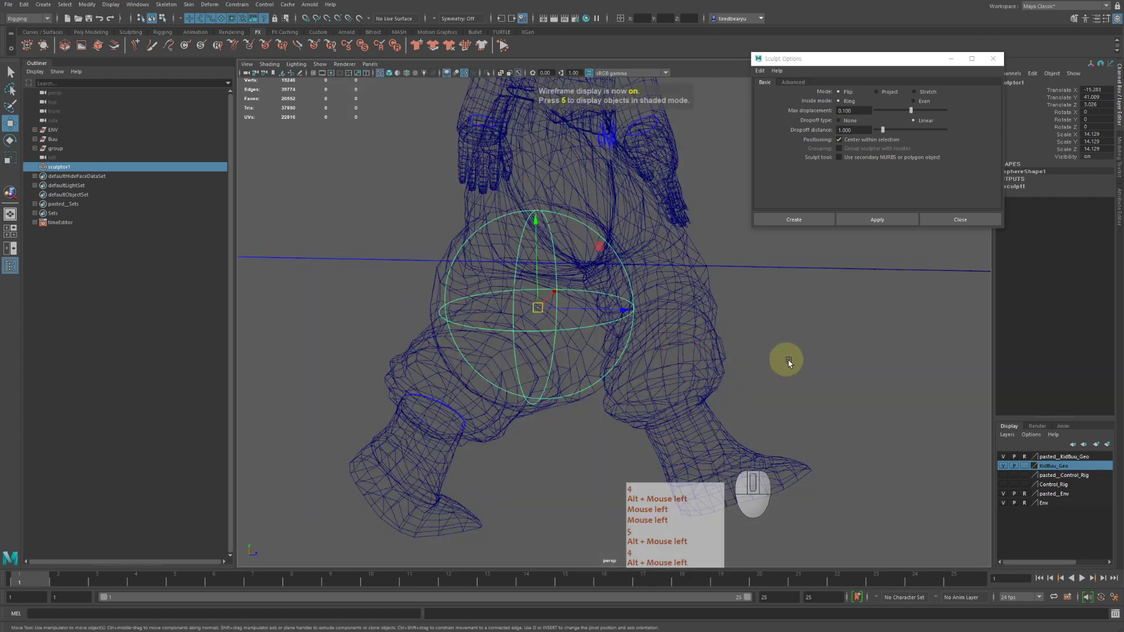
Nudge the sculptor sphere within the right thigh and scale it down uniformly to about 8.3.
{"action": "key", "text": "w"}
{"action": "middle_click_drag", "start_coordinate": [819, 372], "coordinate": [843, 316], "text": "alt"}
{"action": "left_click_drag", "start_coordinate": [843, 316], "coordinate": [836, 295], "text": "alt"}
{"action": "right_click_drag", "start_coordinate": [836, 295], "coordinate": [805, 308], "text": "alt"}
{"action": "key", "text": "w"}
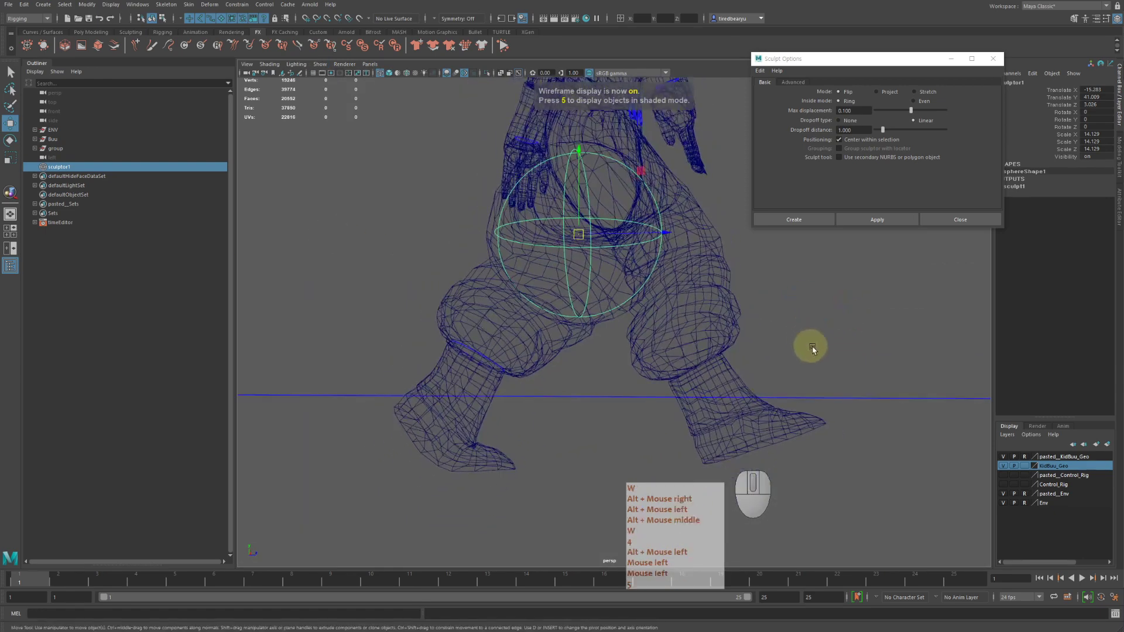
{"action": "mouse_move", "coordinate": [812, 350]}
{"action": "middle_mouse_down"}
{"action": "mouse_move", "coordinate": [848, 364]}
{"action": "mouse_move", "coordinate": [822, 351]}
{"action": "middle_mouse_up"}
{"action": "mouse_move", "coordinate": [823, 351]}
{"action": "left_mouse_down", "text": "alt"}
{"action": "mouse_move", "coordinate": [752, 359]}
{"action": "mouse_move", "coordinate": [691, 319]}
{"action": "mouse_move", "coordinate": [527, 281]}
{"action": "mouse_move", "coordinate": [582, 271]}
{"action": "mouse_move", "coordinate": [660, 286]}
{"action": "mouse_move", "coordinate": [740, 321]}
{"action": "left_mouse_up", "text": "alt"}
{"action": "key", "text": "5"}
{"action": "key", "text": "4"}
{"action": "key", "text": "r"}
{"action": "mouse_move", "coordinate": [740, 321]}
{"action": "middle_mouse_down"}
{"action": "mouse_move", "coordinate": [730, 299]}
{"action": "mouse_move", "coordinate": [708, 296]}
{"action": "mouse_move", "coordinate": [783, 324]}
{"action": "middle_mouse_up"}
Stretch the sculptor sphere along Y to about 9.5 and rotate it about 28° around X to follow the thigh.
{"action": "mouse_move", "coordinate": [782, 323]}
{"action": "left_mouse_down", "text": "alt"}
{"action": "mouse_move", "coordinate": [693, 266]}
{"action": "mouse_move", "coordinate": [635, 267]}
{"action": "mouse_move", "coordinate": [636, 227]}
{"action": "left_mouse_up", "text": "alt"}
{"action": "left_click_drag", "start_coordinate": [549, 128], "coordinate": [549, 45]}
{"action": "left_click_drag", "start_coordinate": [589, 170], "coordinate": [632, 211], "text": "alt"}
{"action": "key", "text": "e"}
{"action": "mouse_move", "coordinate": [614, 266]}
{"action": "left_mouse_down"}
{"action": "mouse_move", "coordinate": [577, 281]}
{"action": "mouse_move", "coordinate": [577, 238]}
{"action": "left_mouse_up"}
{"action": "key", "text": "r"}
{"action": "mouse_move", "coordinate": [582, 142]}
{"action": "left_mouse_down"}
{"action": "mouse_move", "coordinate": [565, 163]}
{"action": "mouse_move", "coordinate": [673, 238]}
{"action": "mouse_move", "coordinate": [599, 271]}
{"action": "left_mouse_up"}
{"action": "key", "text": "5"}
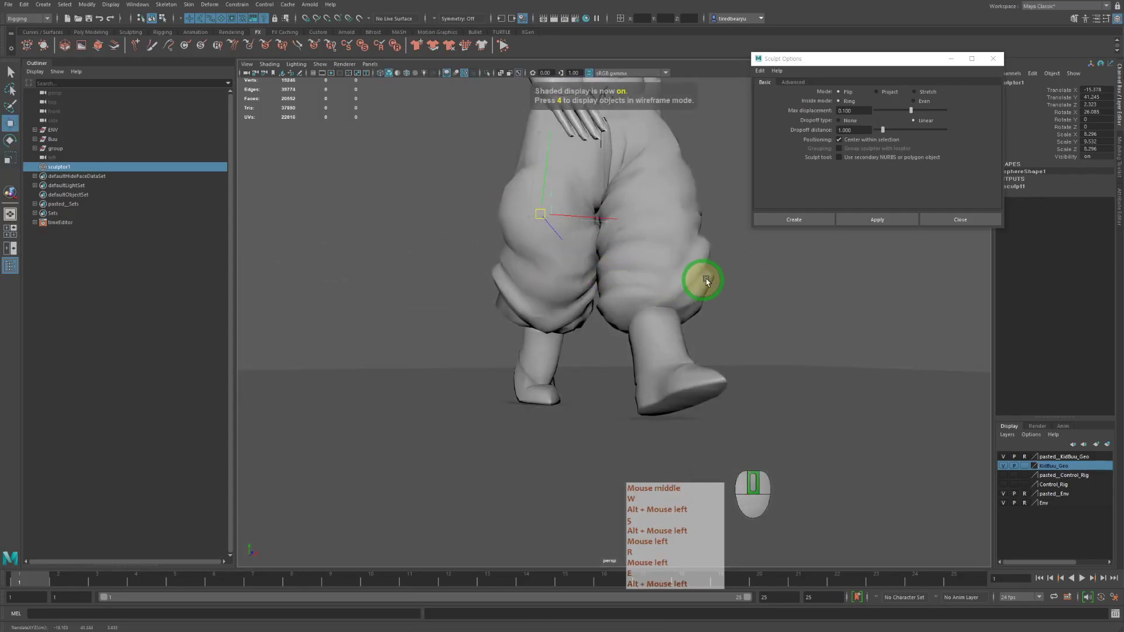
Move the sculptor sphere up and inward in the right thigh, to about X -10.7, Y 43.7.
{"action": "key", "text": "w"}
{"action": "middle_click_drag", "start_coordinate": [705, 274], "coordinate": [717, 275]}
{"action": "left_click_drag", "start_coordinate": [717, 275], "coordinate": [799, 291], "text": "alt"}
{"action": "middle_click_drag", "start_coordinate": [799, 291], "coordinate": [778, 289]}
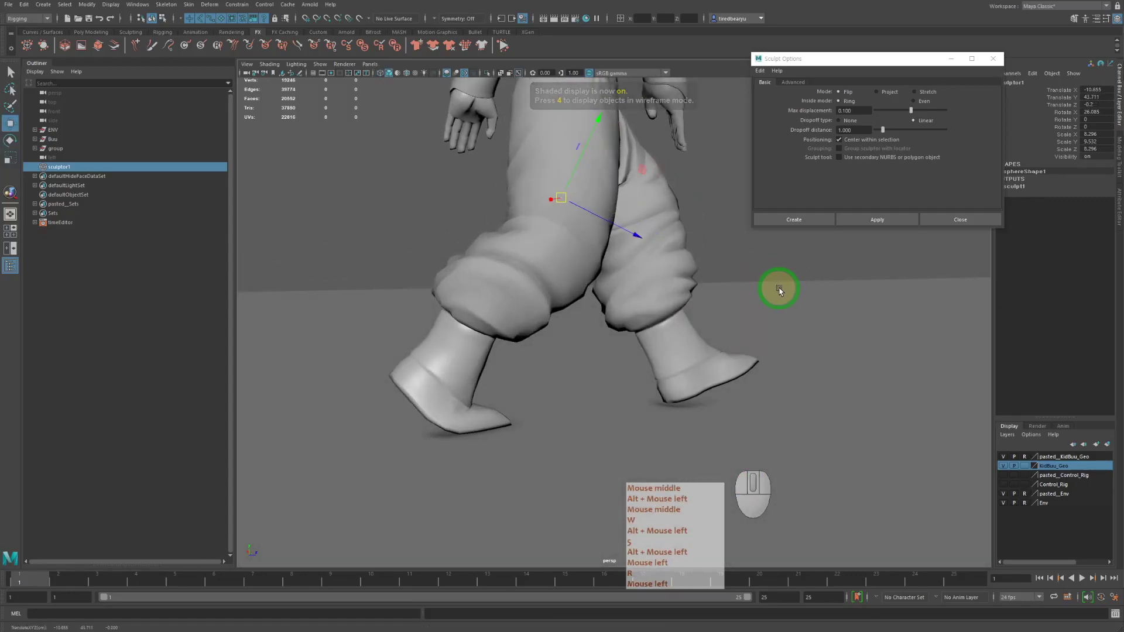
Stretch the sculptor sphere along Y to about 11.5 and set its X rotation to about 17.3°.
{"action": "left_click_drag", "start_coordinate": [778, 289], "coordinate": [743, 291], "text": "alt"}
{"action": "key", "text": "e"}
{"action": "key", "text": "r"}
{"action": "left_click_drag", "start_coordinate": [563, 125], "coordinate": [560, 107]}
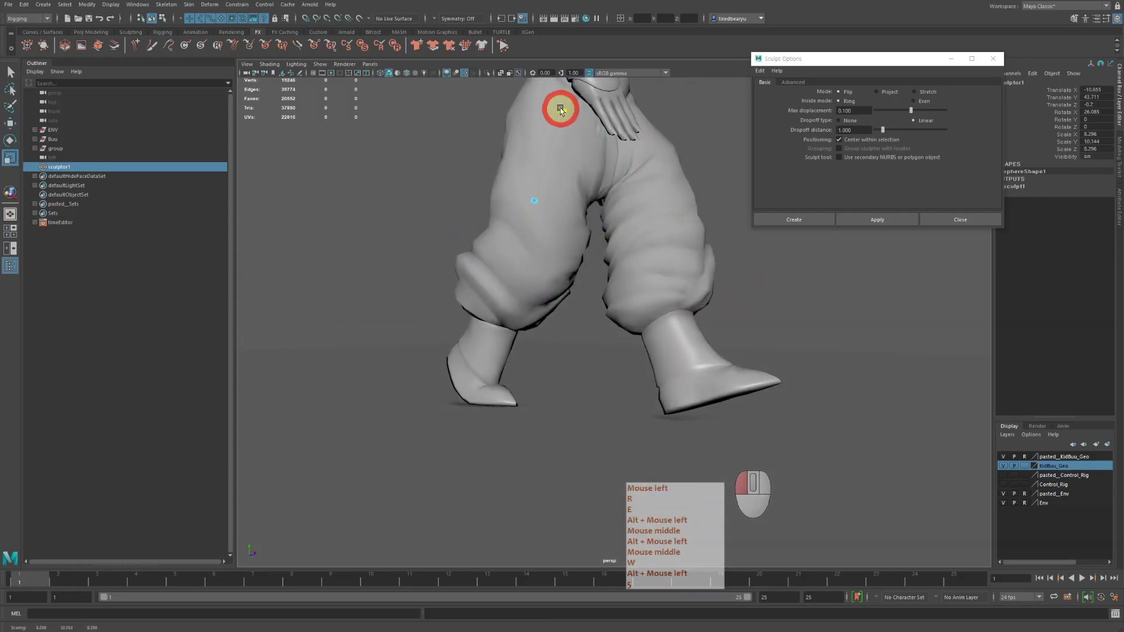
{"action": "key", "text": "e"}
{"action": "left_click", "coordinate": [595, 198]}
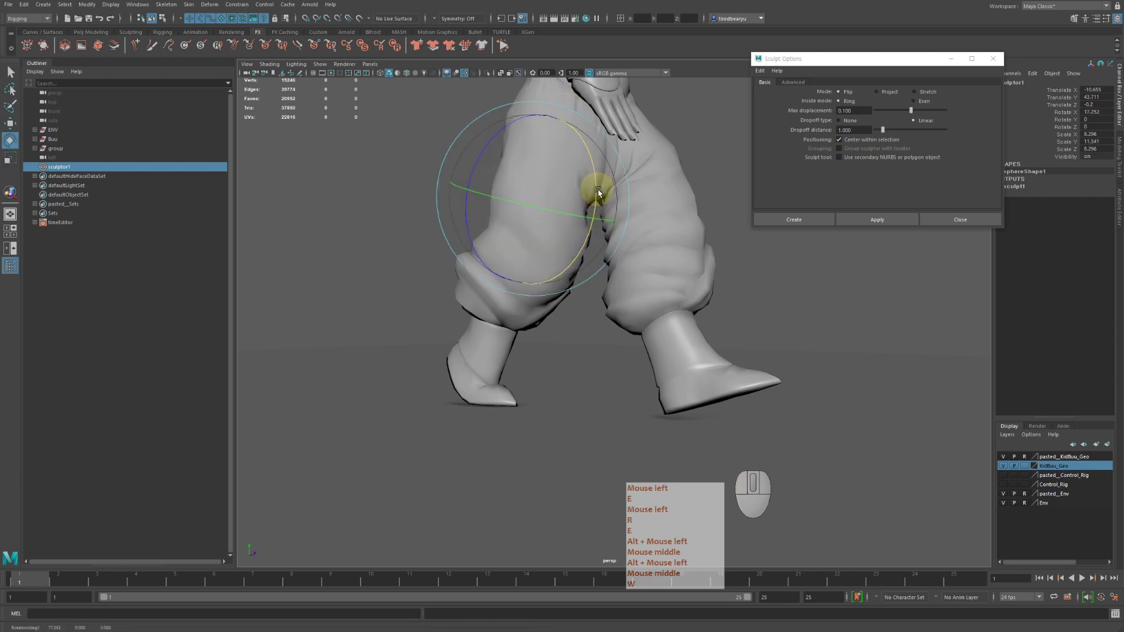
Move the sculptor sphere to about X -10.1, Y 45.4, Z 1.8 and check its fit in wireframe and shaded display.
{"action": "left_click_drag", "start_coordinate": [598, 192], "coordinate": [677, 227], "text": "alt"}
{"action": "key", "text": "4"}
{"action": "middle_click_drag", "start_coordinate": [780, 286], "coordinate": [810, 291]}
{"action": "key", "text": "z"}
{"action": "key", "text": "w"}
{"action": "mouse_move", "coordinate": [810, 291]}
{"action": "left_mouse_down", "text": "alt"}
{"action": "mouse_move", "coordinate": [745, 297]}
{"action": "mouse_move", "coordinate": [745, 321]}
{"action": "mouse_move", "coordinate": [798, 319]}
{"action": "mouse_move", "coordinate": [614, 313]}
{"action": "left_mouse_up", "text": "alt"}
{"action": "key", "text": "5"}
{"action": "key", "text": "4"}
{"action": "mouse_move", "coordinate": [49, 584]}
{"action": "left_mouse_down"}
{"action": "mouse_move", "coordinate": [545, 614]}
{"action": "mouse_move", "coordinate": [21, 583]}
{"action": "left_mouse_up"}
{"action": "left_click_drag", "start_coordinate": [574, 251], "coordinate": [532, 248], "text": "alt"}
{"action": "key", "text": "4"}
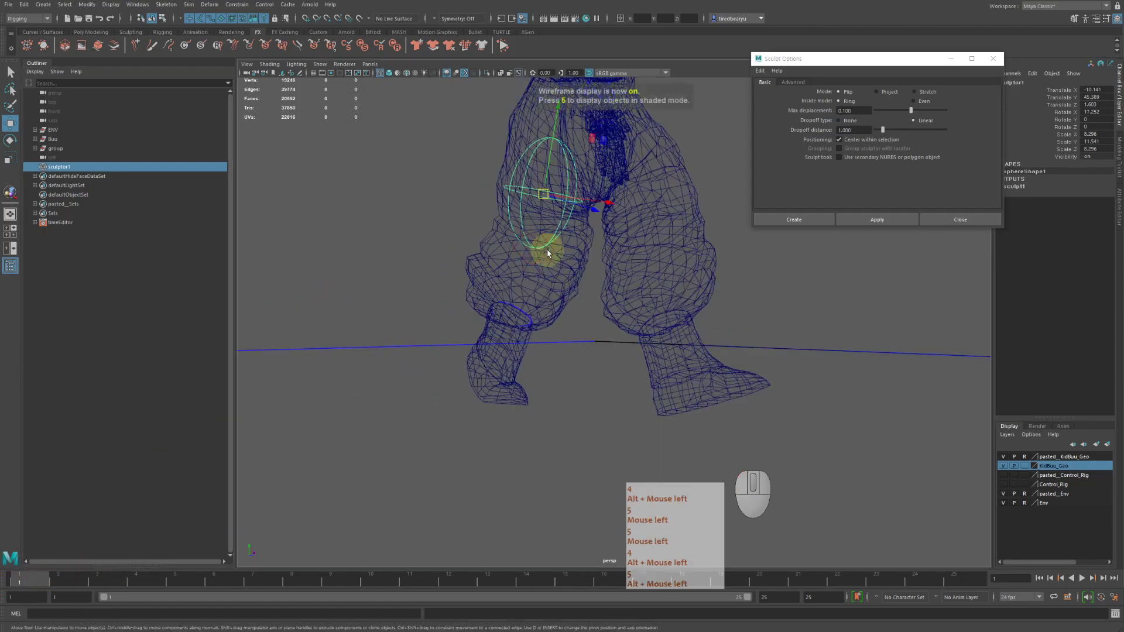
{"action": "key", "text": "5"}
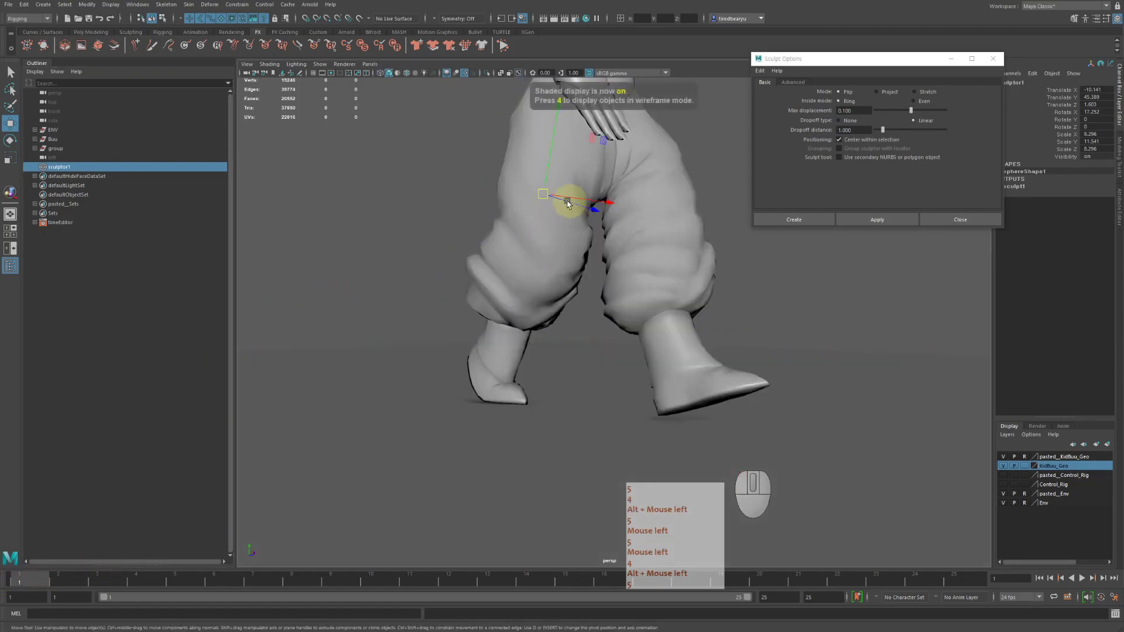
Expand the whole Buu hierarchy in the Outliner and select the Hip_R joint under DeformationSystem.
{"action": "left_click", "coordinate": [50, 139]}
{"action": "left_click", "coordinate": [39, 142], "text": "shift"}
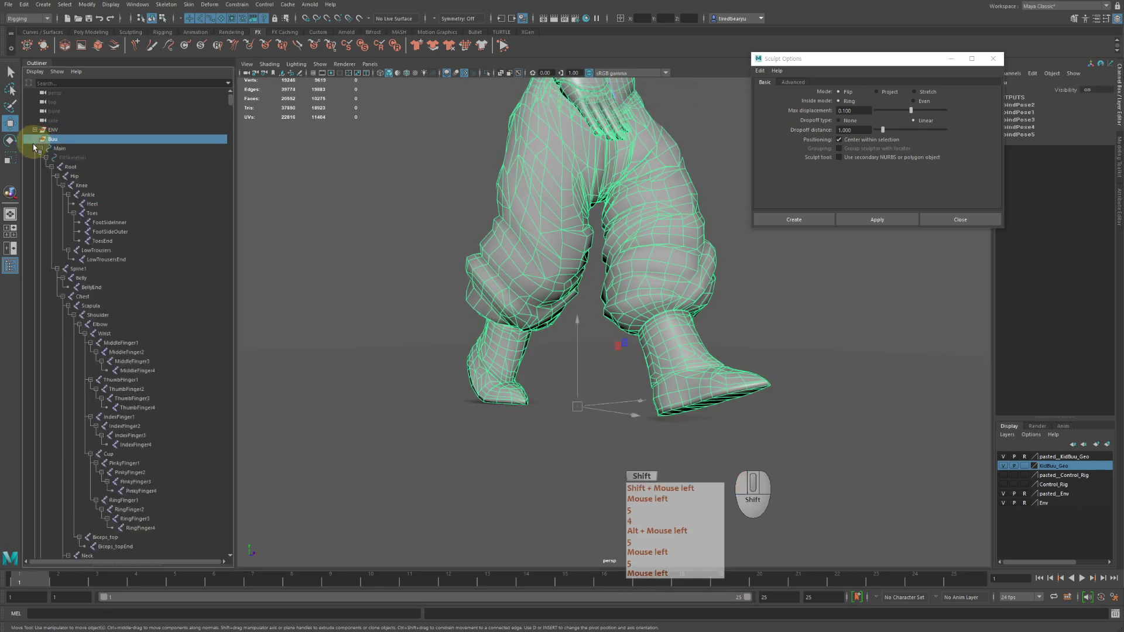
{"action": "middle_click_drag", "start_coordinate": [116, 233], "coordinate": [120, 251]}
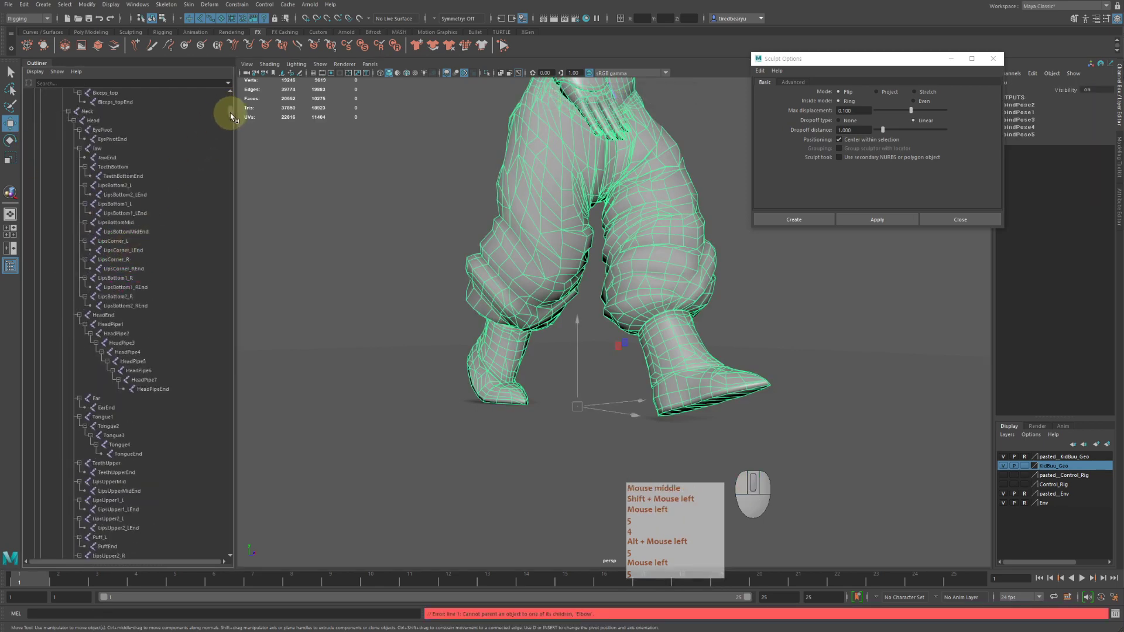
{"action": "left_click_drag", "start_coordinate": [234, 82], "coordinate": [227, 536]}
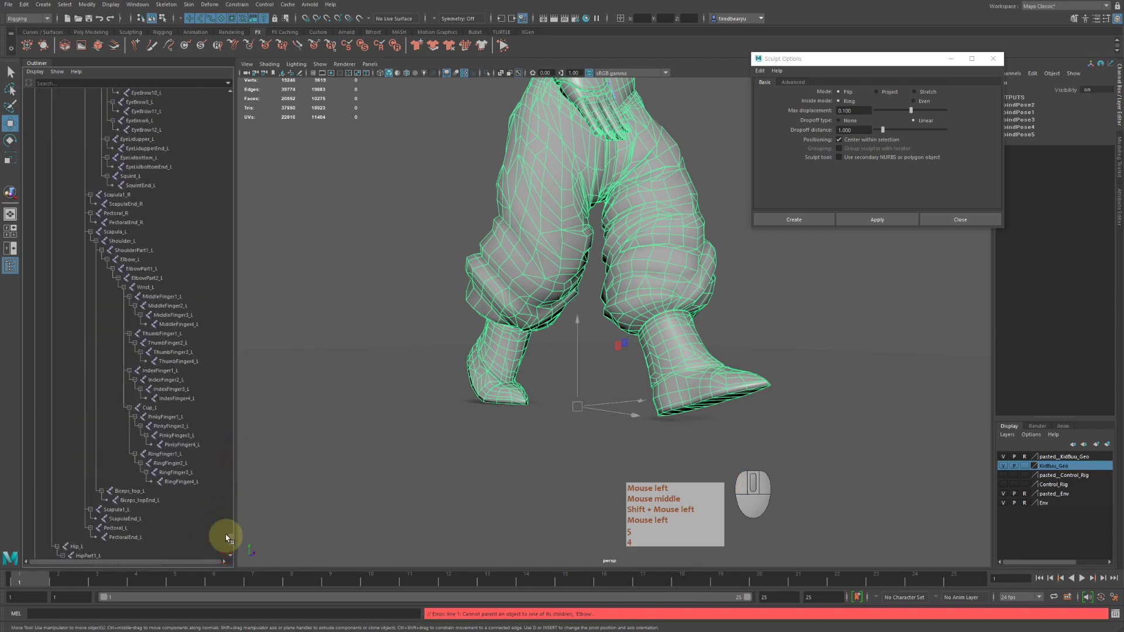
{"action": "scroll", "coordinate": [147, 260], "scroll_direction": "up", "scroll_amount": 15}
{"action": "scroll", "coordinate": [146, 266], "scroll_direction": "up", "scroll_amount": 3}
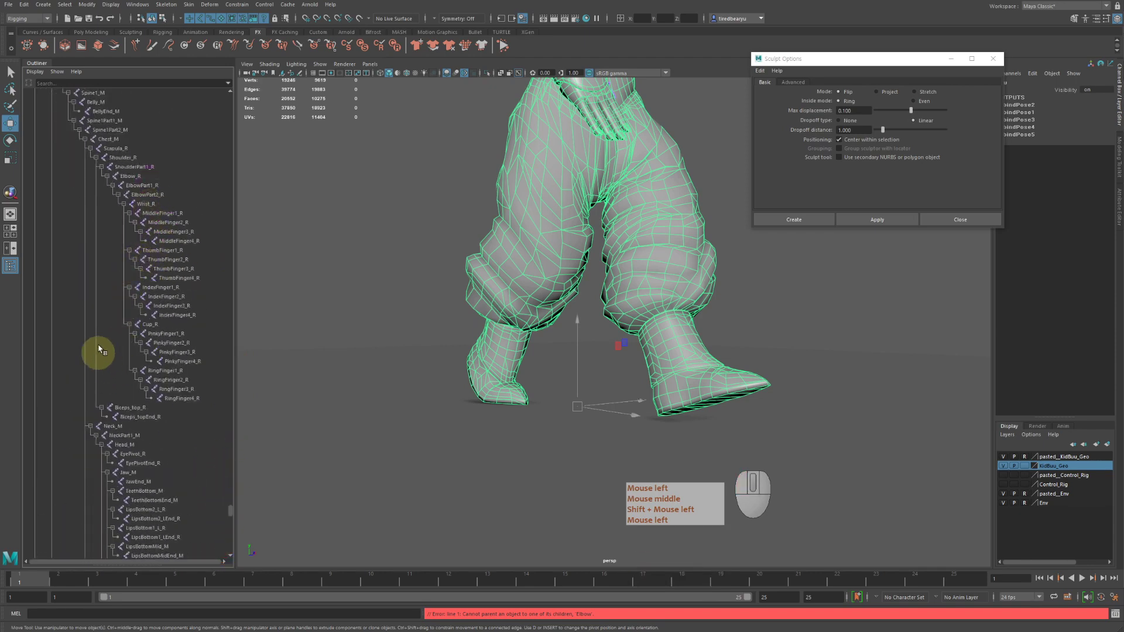
{"action": "scroll", "coordinate": [100, 346], "scroll_direction": "up", "scroll_amount": 13}
{"action": "left_click", "coordinate": [56, 447]}
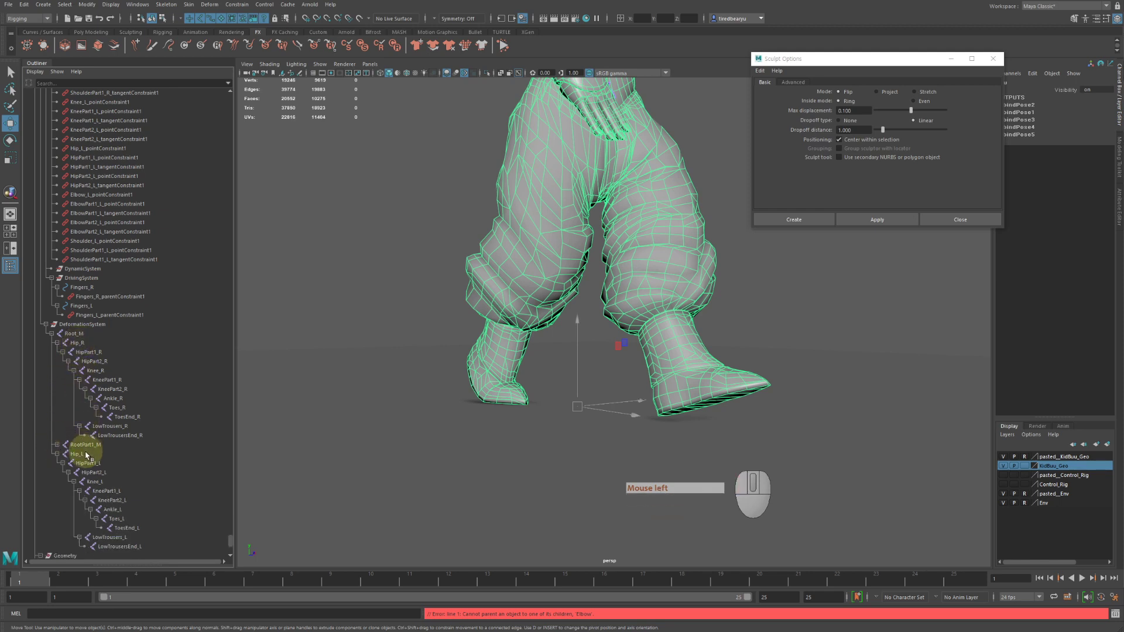
{"action": "left_click", "coordinate": [81, 344]}
Parent the sculptor sphere under the Hip_R joint in wireframe display.
{"action": "right_click_drag", "start_coordinate": [437, 288], "coordinate": [398, 270], "text": "alt"}
{"action": "left_click_drag", "start_coordinate": [551, 187], "coordinate": [602, 195], "text": "alt"}
{"action": "key", "text": "4"}
{"action": "scroll", "coordinate": [167, 387], "scroll_direction": "down", "scroll_amount": 7}
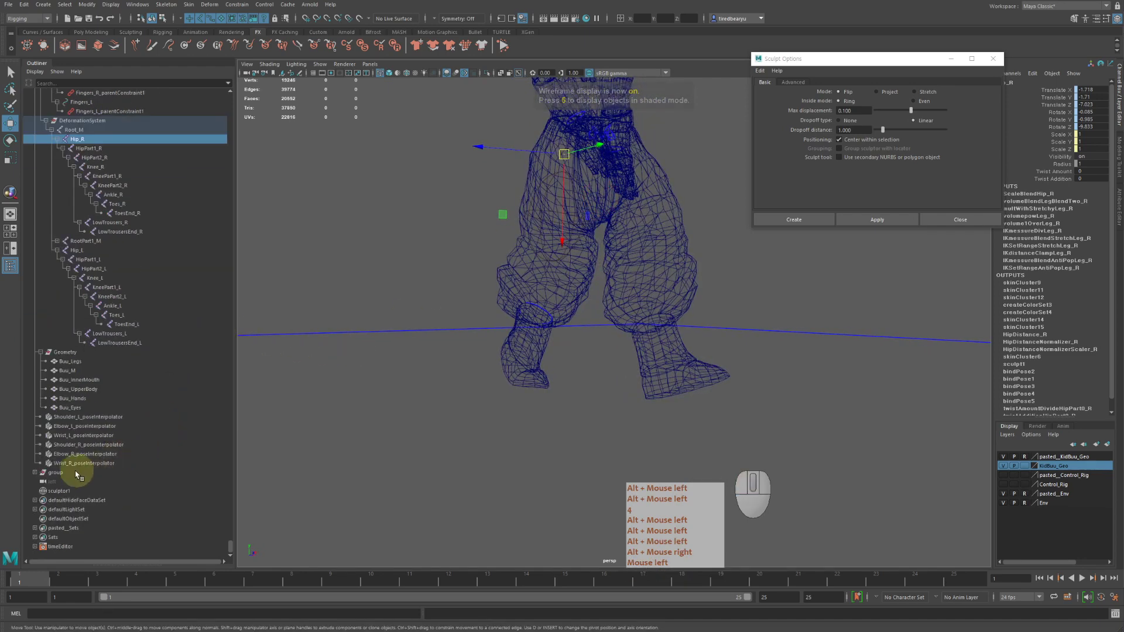
{"action": "left_click", "coordinate": [69, 490]}
{"action": "left_click", "coordinate": [106, 140], "text": "ctrl"}
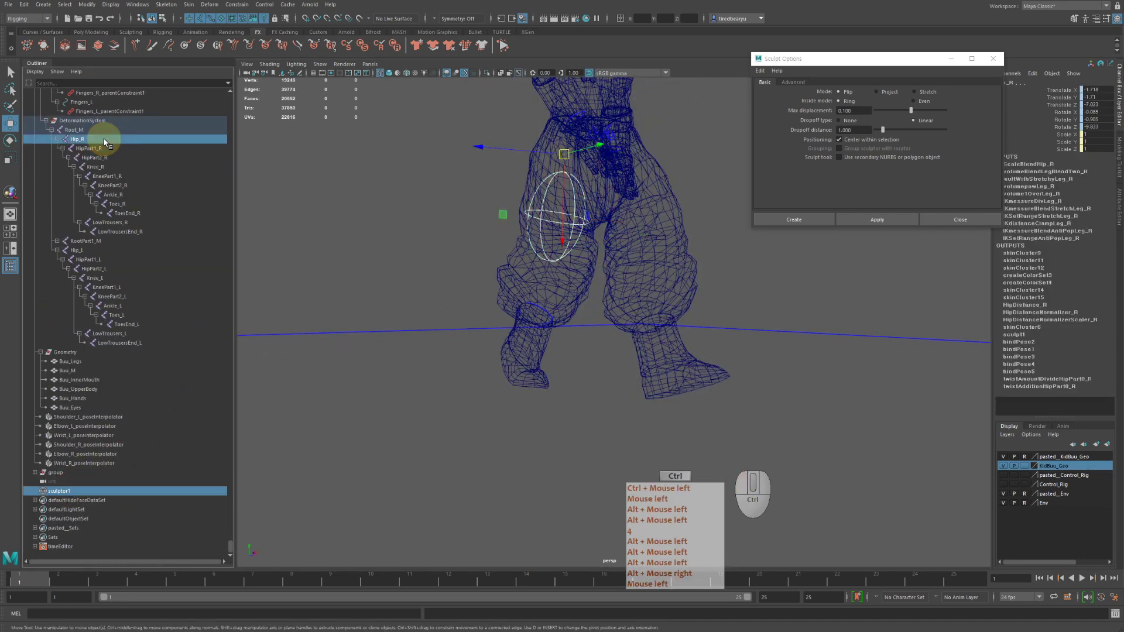
{"action": "key", "text": "p"}
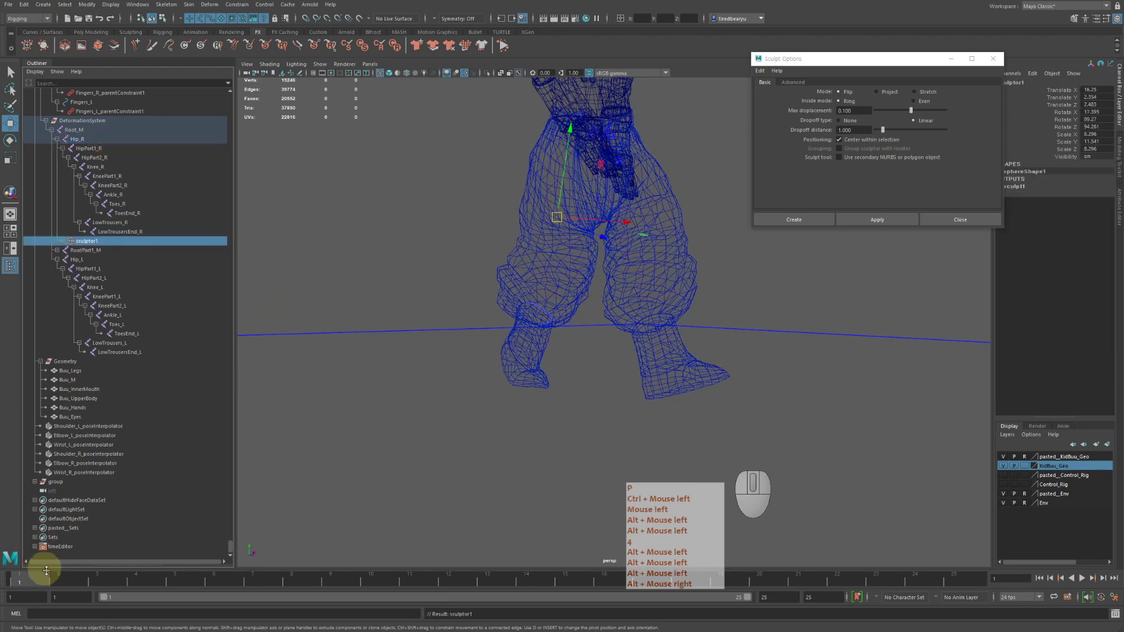
Scrub the walk cycle to frame 6 and examine how the parented sculptor sphere sits in the right thigh.
{"action": "left_click", "coordinate": [119, 582]}
{"action": "left_click_drag", "start_coordinate": [118, 585], "coordinate": [213, 583]}
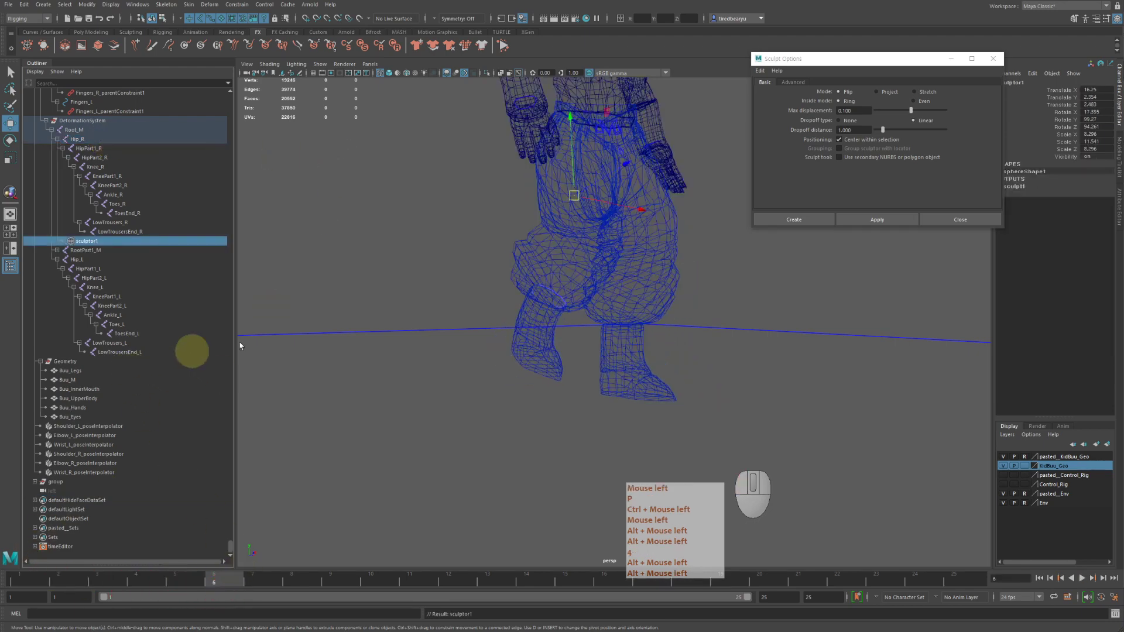
{"action": "key", "text": "5"}
{"action": "key", "text": "4"}
{"action": "left_click_drag", "start_coordinate": [522, 268], "coordinate": [564, 267], "text": "alt"}
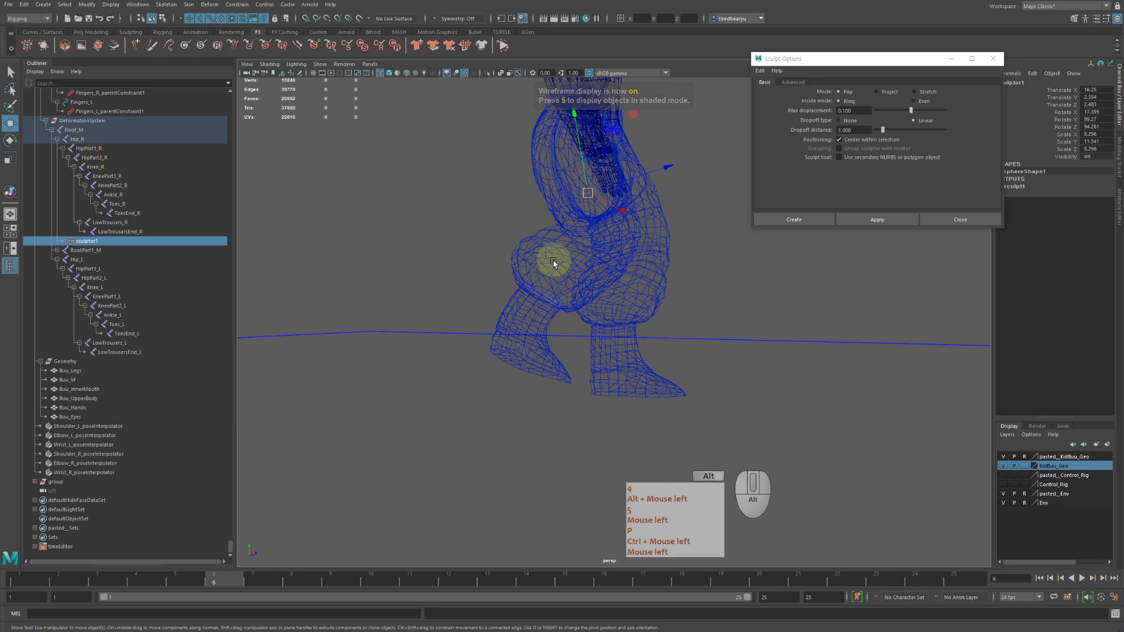
{"action": "middle_click_drag", "start_coordinate": [553, 263], "coordinate": [539, 270], "text": "alt"}
{"action": "mouse_move", "coordinate": [538, 269]}
{"action": "left_mouse_down", "text": "alt"}
{"action": "mouse_move", "coordinate": [529, 276]}
{"action": "mouse_move", "coordinate": [562, 281]}
{"action": "mouse_move", "coordinate": [520, 282]}
{"action": "mouse_move", "coordinate": [547, 290]}
{"action": "left_mouse_up", "text": "alt"}
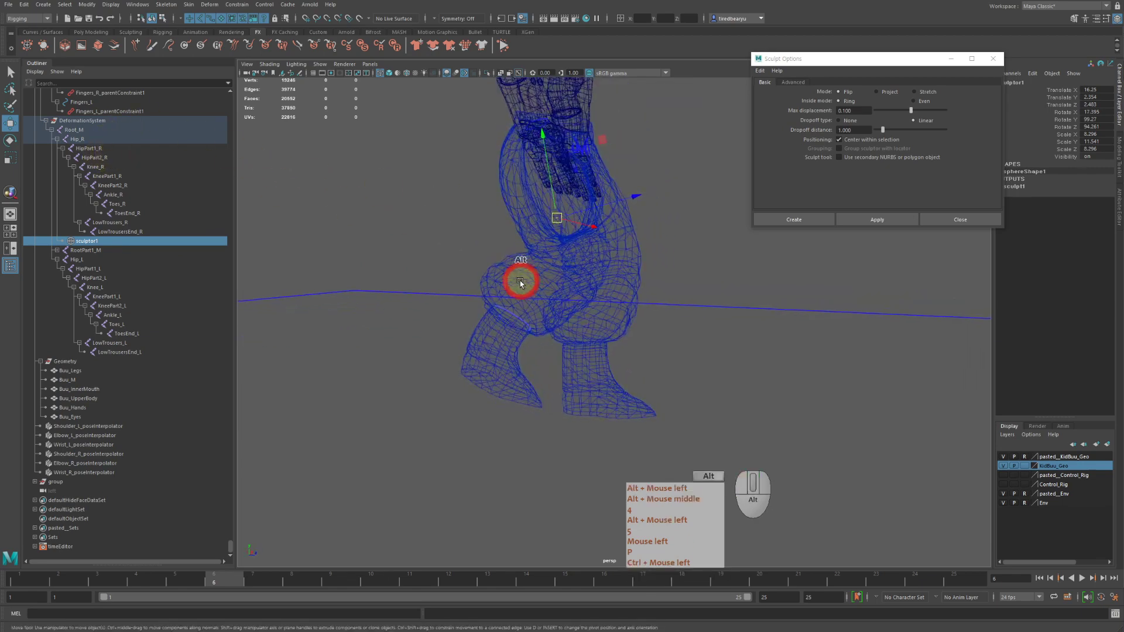
At frame 6 in shaded display, set the sculptor's Y scale to about 11.46 and undo a further scaling attempt along X.
{"action": "key", "text": "5"}
{"action": "key", "text": "r"}
{"action": "middle_click_drag", "start_coordinate": [547, 290], "coordinate": [609, 292]}
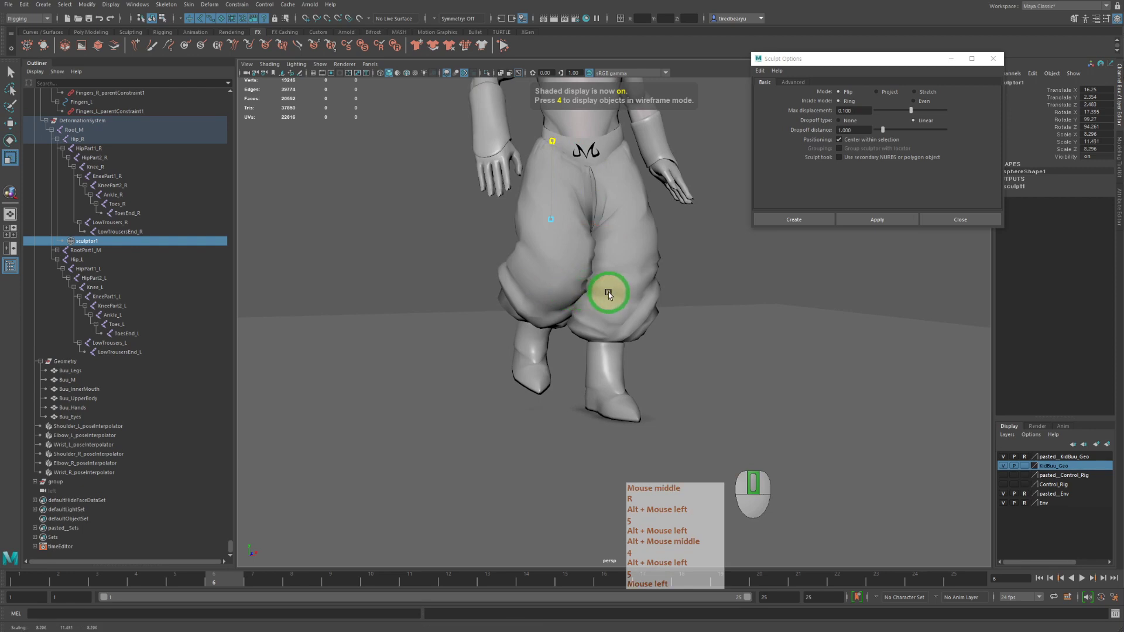
{"action": "mouse_move", "coordinate": [562, 231]}
{"action": "left_mouse_down"}
{"action": "mouse_move", "coordinate": [566, 221]}
{"action": "mouse_move", "coordinate": [619, 223]}
{"action": "mouse_move", "coordinate": [588, 230]}
{"action": "left_mouse_up"}
{"action": "key", "text": "z"}
{"action": "left_click_drag", "start_coordinate": [610, 300], "coordinate": [253, 485], "text": "alt"}
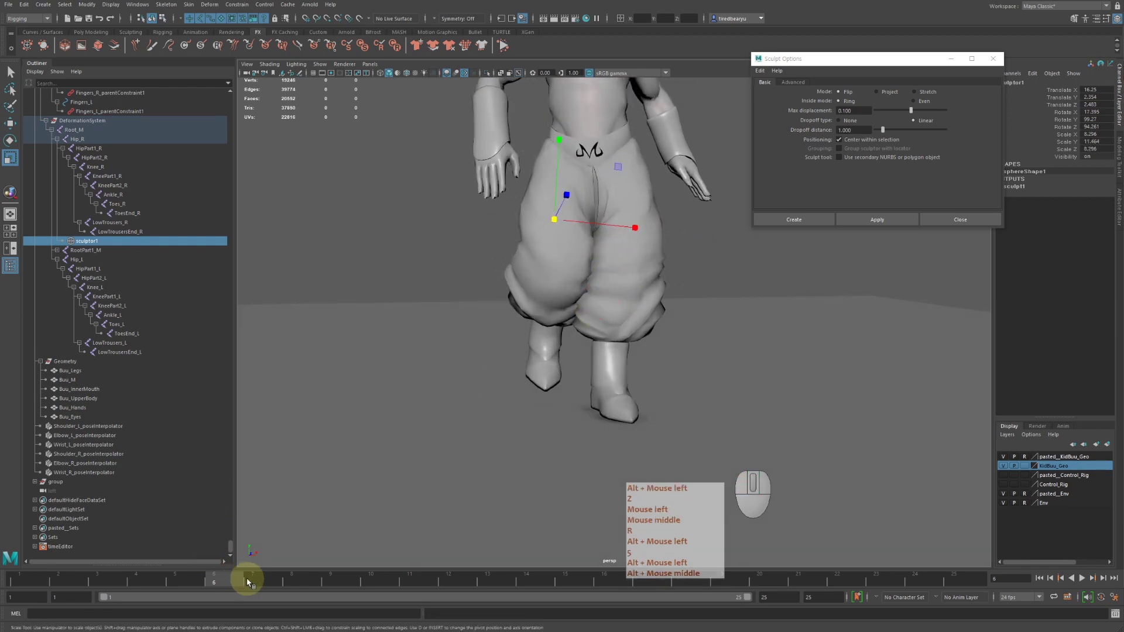
Try scaling the sculptor sphere up uniformly at frame 7, undoing the change.
{"action": "mouse_move", "coordinate": [247, 581]}
{"action": "left_mouse_down"}
{"action": "mouse_move", "coordinate": [143, 578]}
{"action": "mouse_move", "coordinate": [234, 578]}
{"action": "left_mouse_up"}
{"action": "left_click_drag", "start_coordinate": [546, 231], "coordinate": [548, 248], "text": "alt"}
{"action": "key", "text": "4"}
{"action": "key", "text": "5"}
{"action": "middle_click_drag", "start_coordinate": [561, 247], "coordinate": [575, 251]}
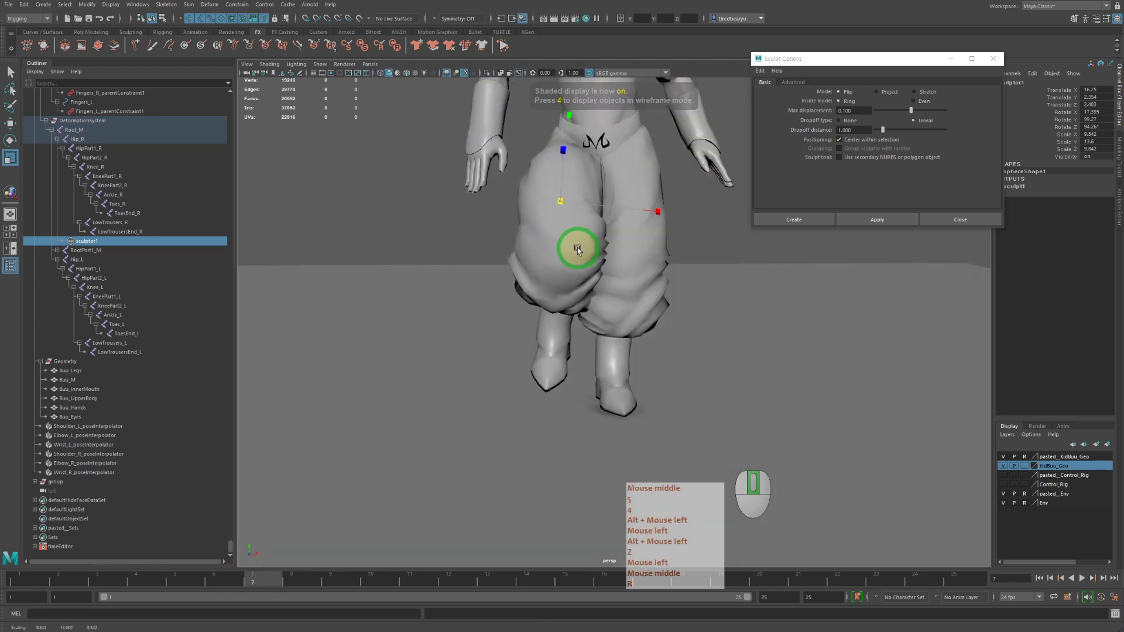
{"action": "key", "text": "z"}
{"action": "left_click_drag", "start_coordinate": [666, 288], "coordinate": [644, 293], "text": "alt"}
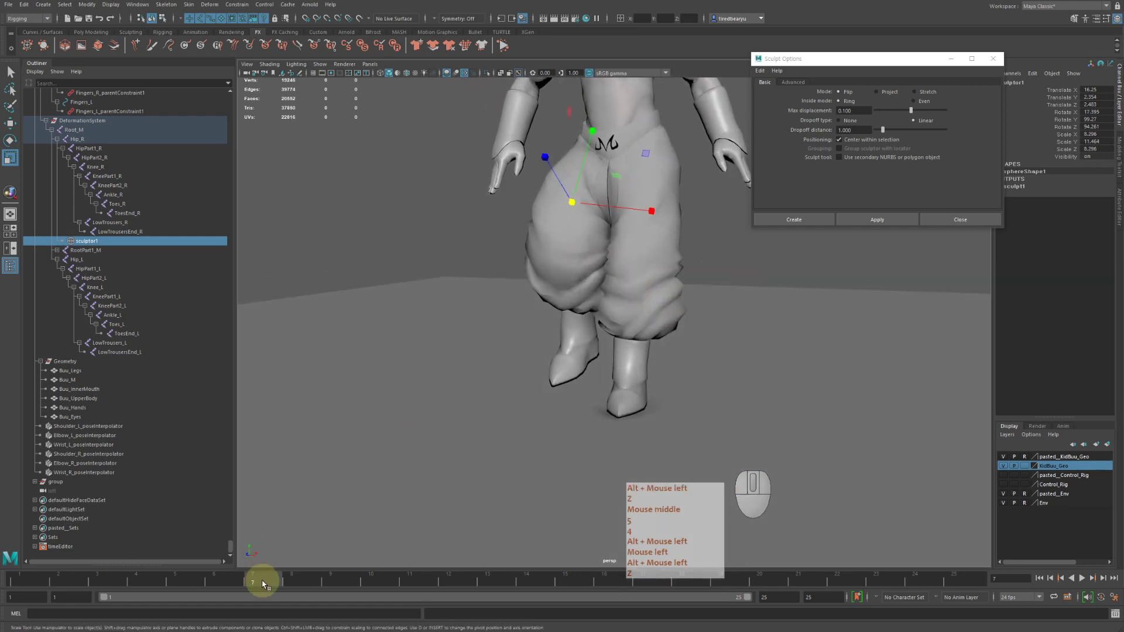
Move to frame 9 and try enlarging the sculptor sphere uniformly, undoing the scale.
{"action": "left_click_drag", "start_coordinate": [261, 582], "coordinate": [342, 585]}
{"action": "key", "text": "r"}
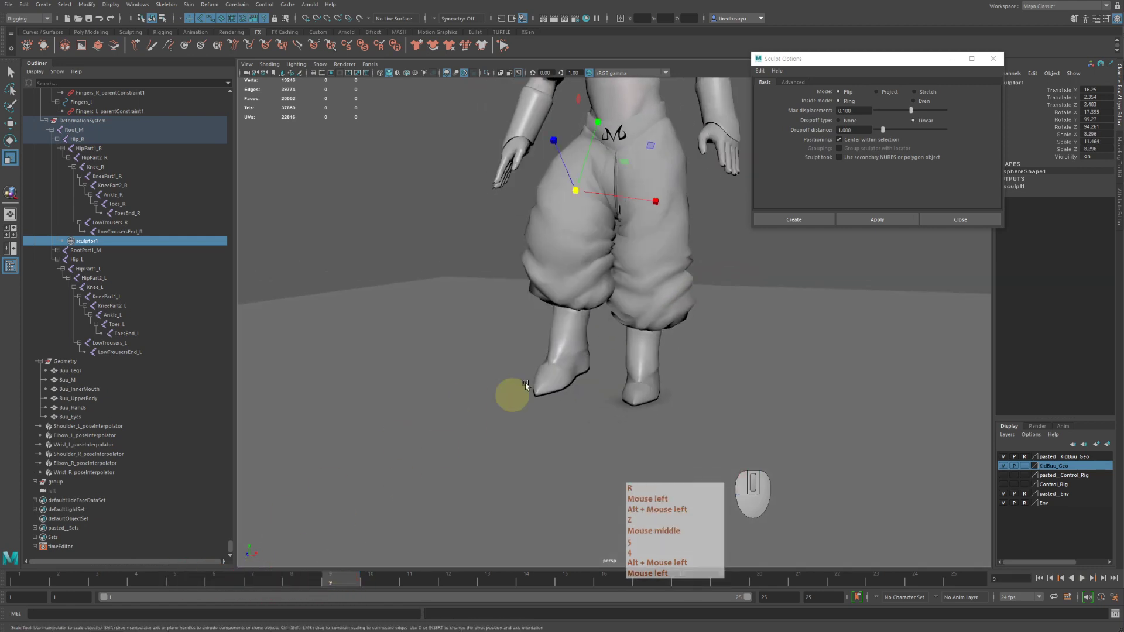
{"action": "middle_click_drag", "start_coordinate": [550, 376], "coordinate": [674, 375]}
{"action": "key", "text": "z"}
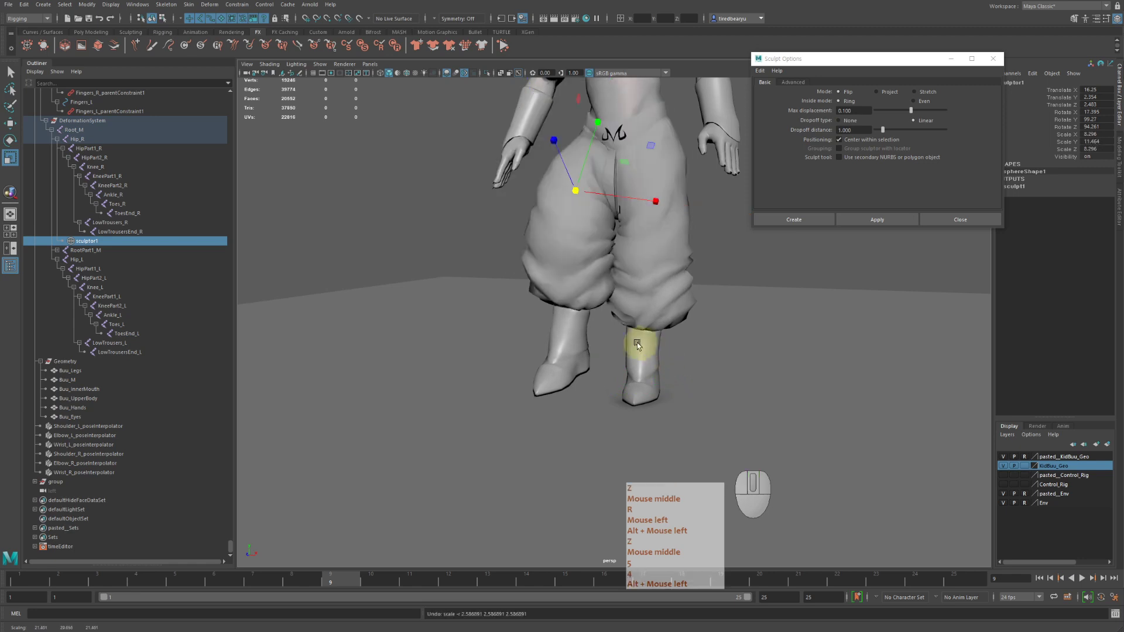
{"action": "left_click_drag", "start_coordinate": [637, 342], "coordinate": [534, 321], "text": "alt"}
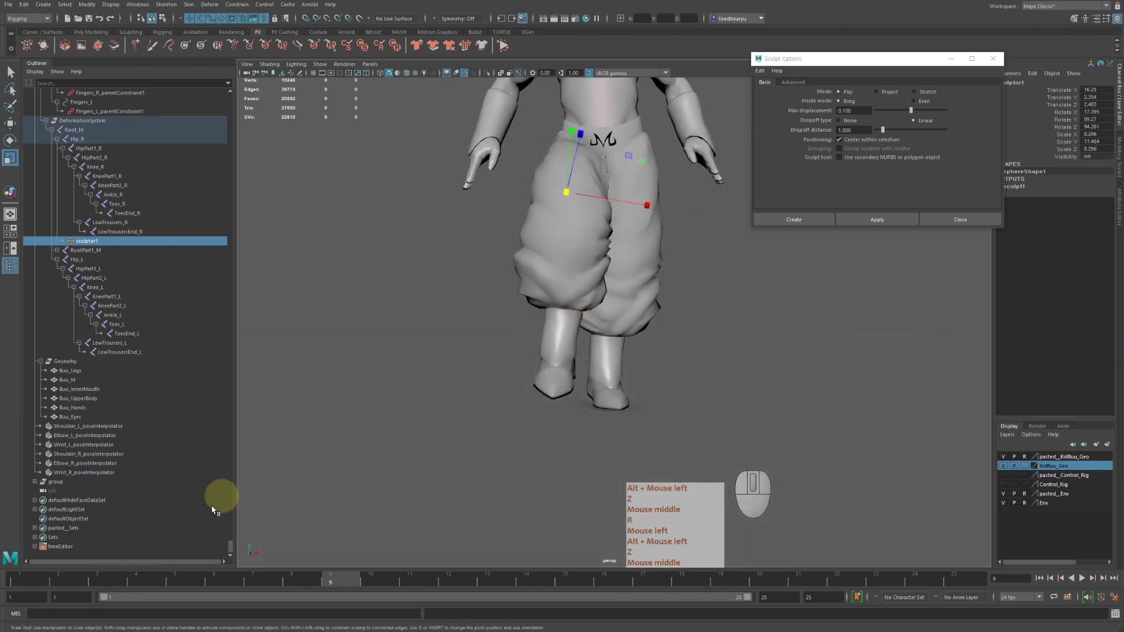
Move to frame 5 and try enlarging the sculptor sphere uniformly, undoing the scale and comparing wireframe with shaded display.
{"action": "left_click_drag", "start_coordinate": [327, 580], "coordinate": [188, 515]}
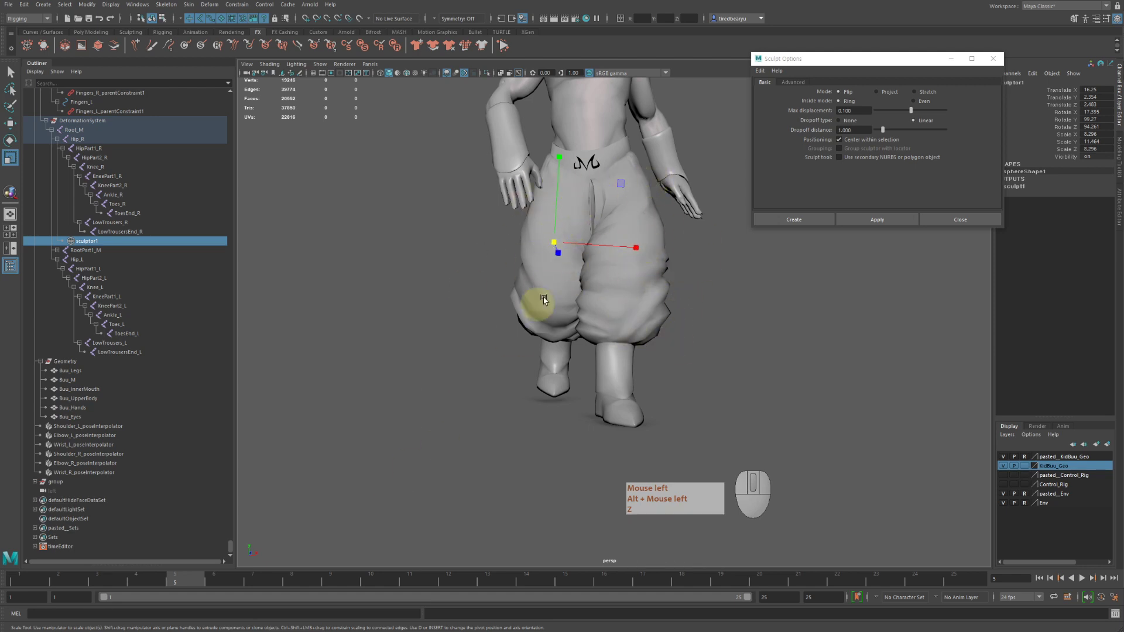
{"action": "middle_click_drag", "start_coordinate": [543, 322], "coordinate": [599, 321]}
{"action": "left_click_drag", "start_coordinate": [621, 249], "coordinate": [600, 230], "text": "alt"}
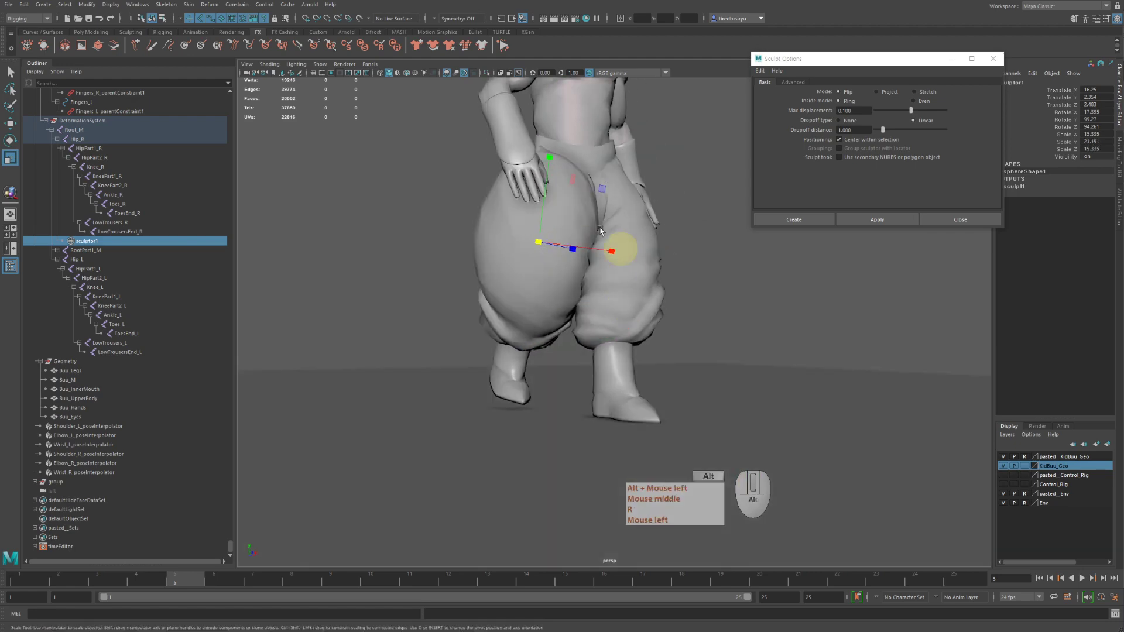
{"action": "key", "text": "z"}
{"action": "mouse_move", "coordinate": [592, 289]}
{"action": "left_mouse_down", "text": "alt"}
{"action": "mouse_move", "coordinate": [623, 301]}
{"action": "mouse_move", "coordinate": [585, 317]}
{"action": "mouse_move", "coordinate": [573, 307]}
{"action": "left_mouse_up", "text": "alt"}
{"action": "key", "text": "4"}
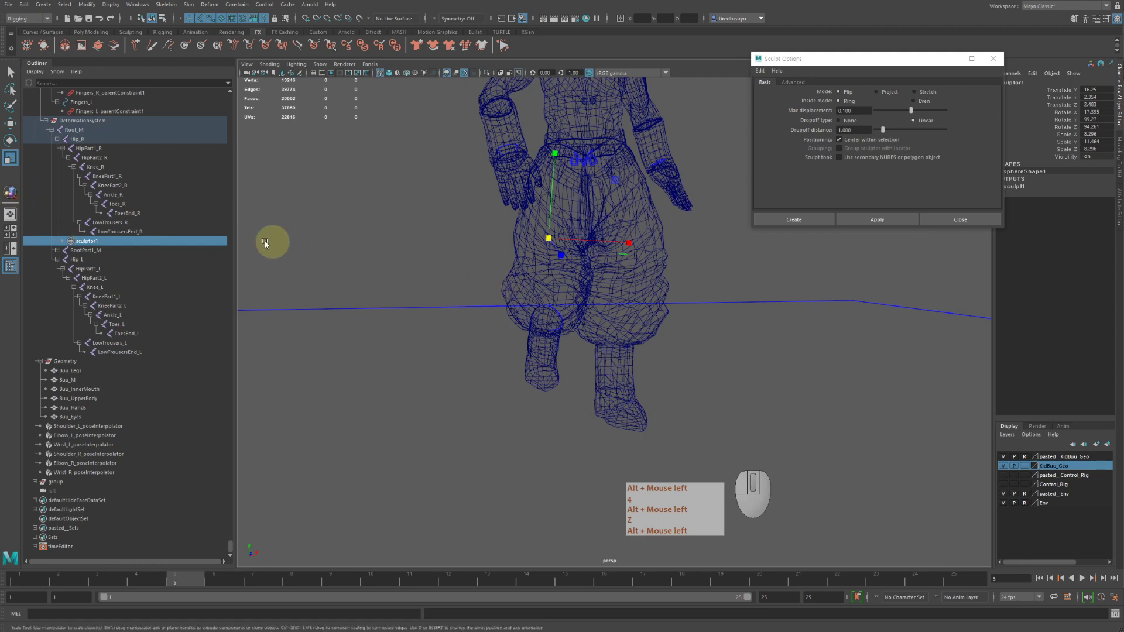
{"action": "key", "text": "5"}
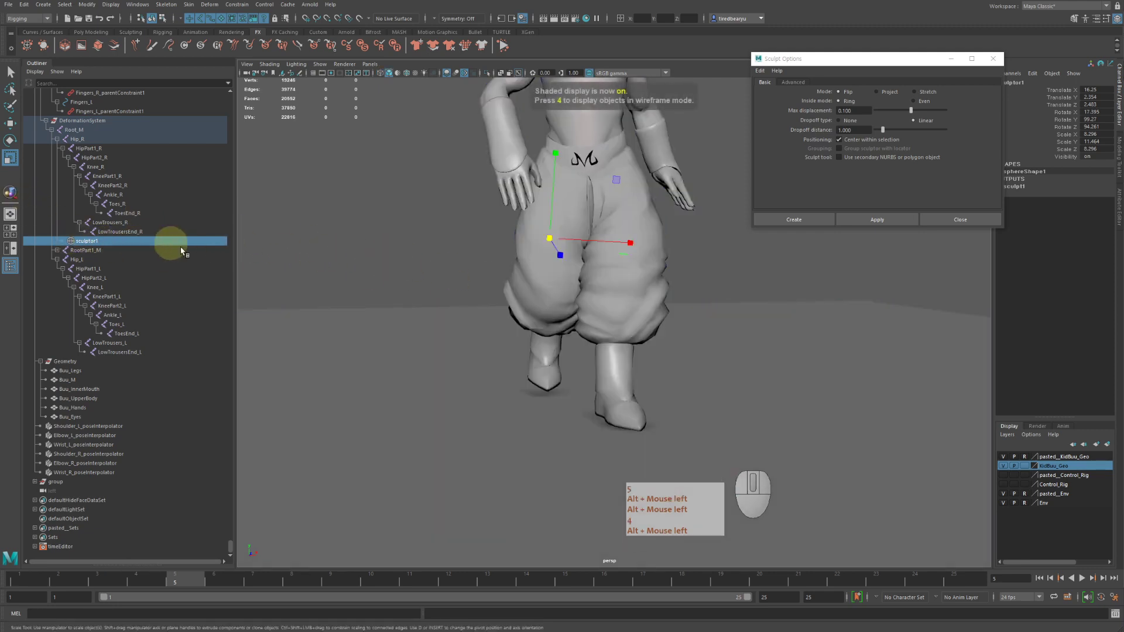
With the Edit Membership Tool, remove the right foot's and right lower trouser leg's vertices from the first Sculpt deformer.
{"action": "left_click", "coordinate": [209, 5]}
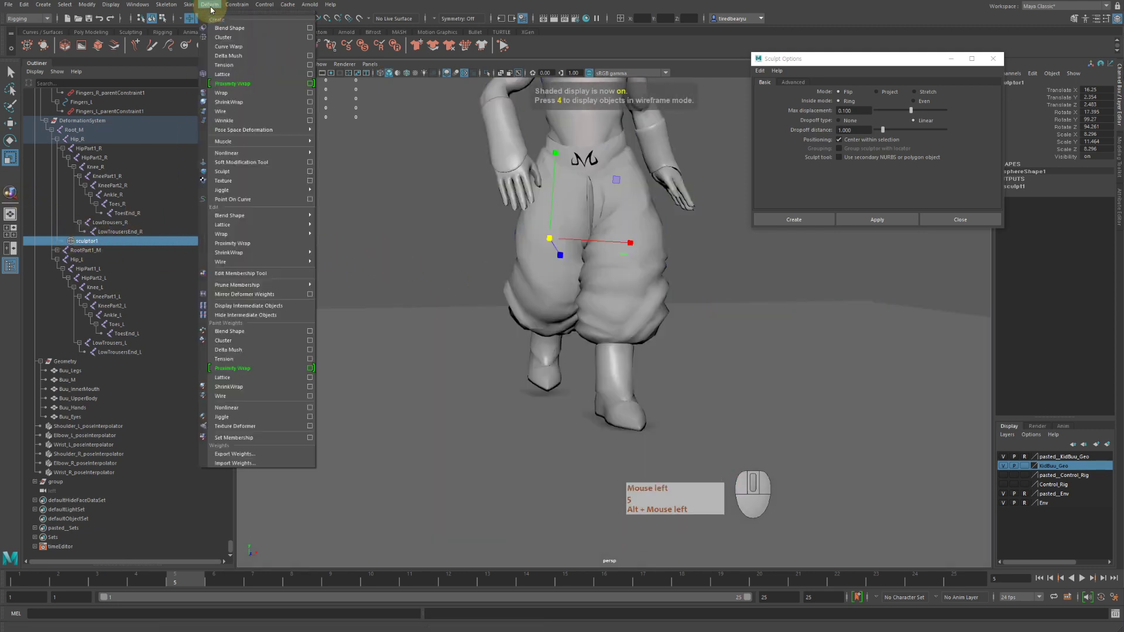
{"action": "left_click", "coordinate": [251, 274]}
{"action": "left_click_drag", "start_coordinate": [469, 302], "coordinate": [483, 263], "text": "alt"}
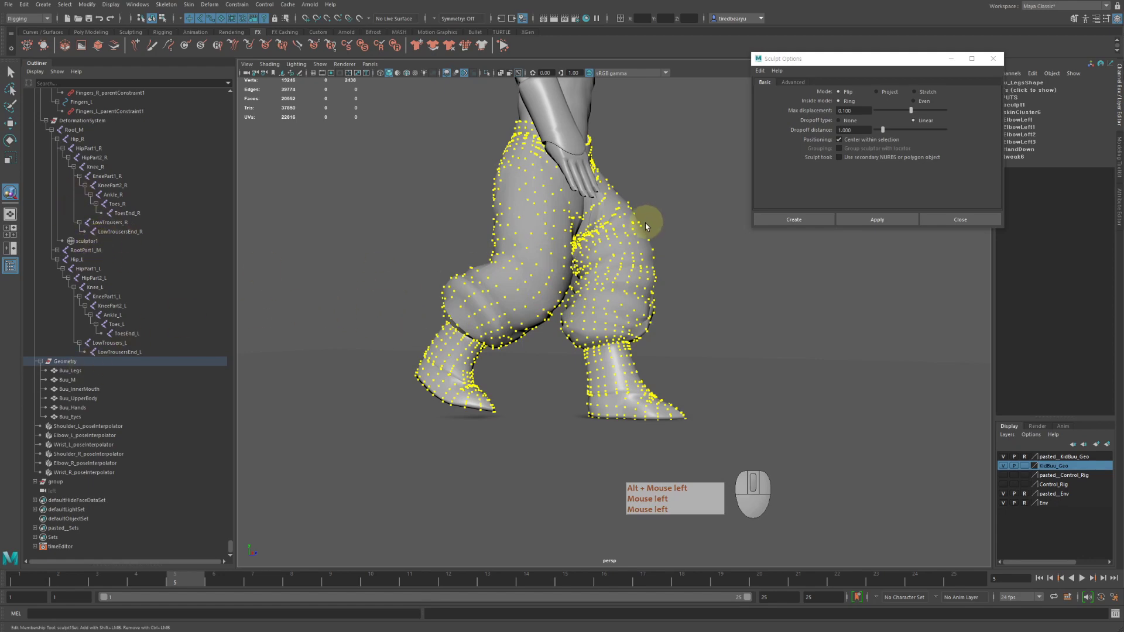
{"action": "left_click_drag", "start_coordinate": [645, 223], "coordinate": [579, 166], "text": "alt"}
{"action": "left_click_drag", "start_coordinate": [555, 235], "coordinate": [581, 127], "text": "alt"}
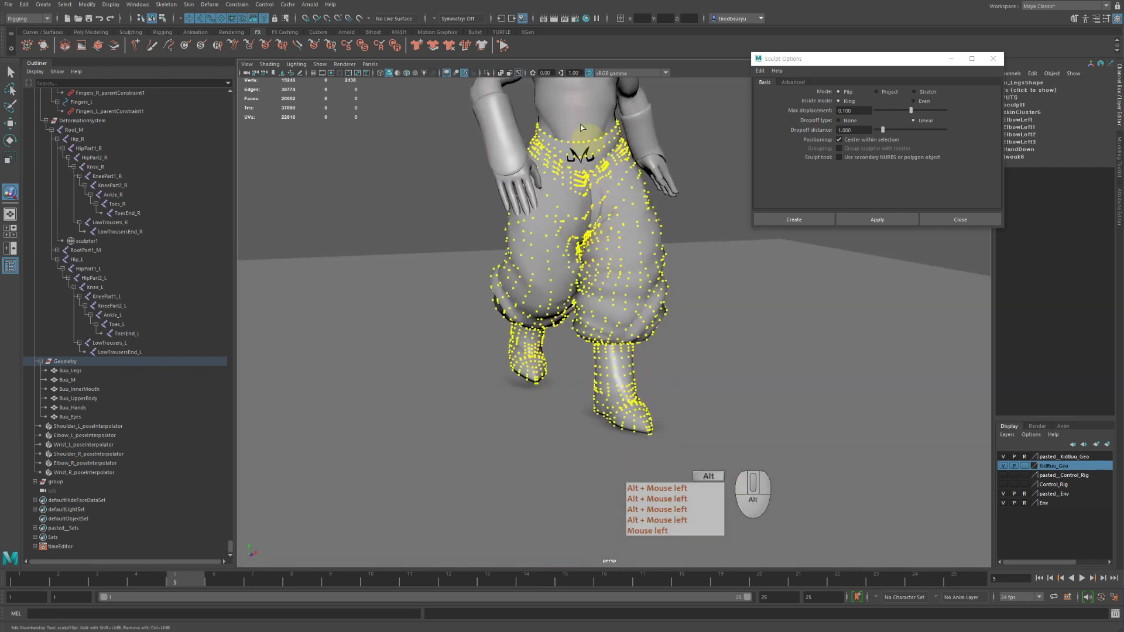
{"action": "left_click_drag", "start_coordinate": [590, 221], "coordinate": [652, 317], "text": "alt"}
{"action": "left_click_drag", "start_coordinate": [617, 283], "coordinate": [591, 283], "text": "alt"}
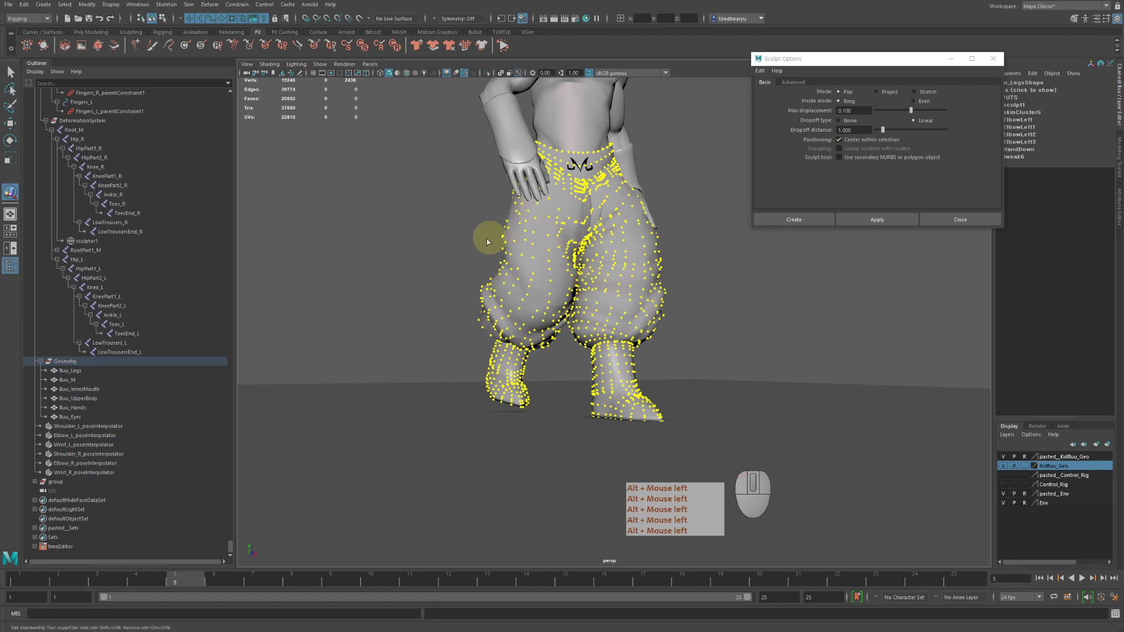
{"action": "left_click_drag", "start_coordinate": [486, 241], "coordinate": [459, 332], "text": "alt"}
{"action": "left_click_drag", "start_coordinate": [414, 285], "coordinate": [536, 491], "text": "ctrl"}
{"action": "left_click_drag", "start_coordinate": [418, 255], "coordinate": [467, 319], "text": "ctrl"}
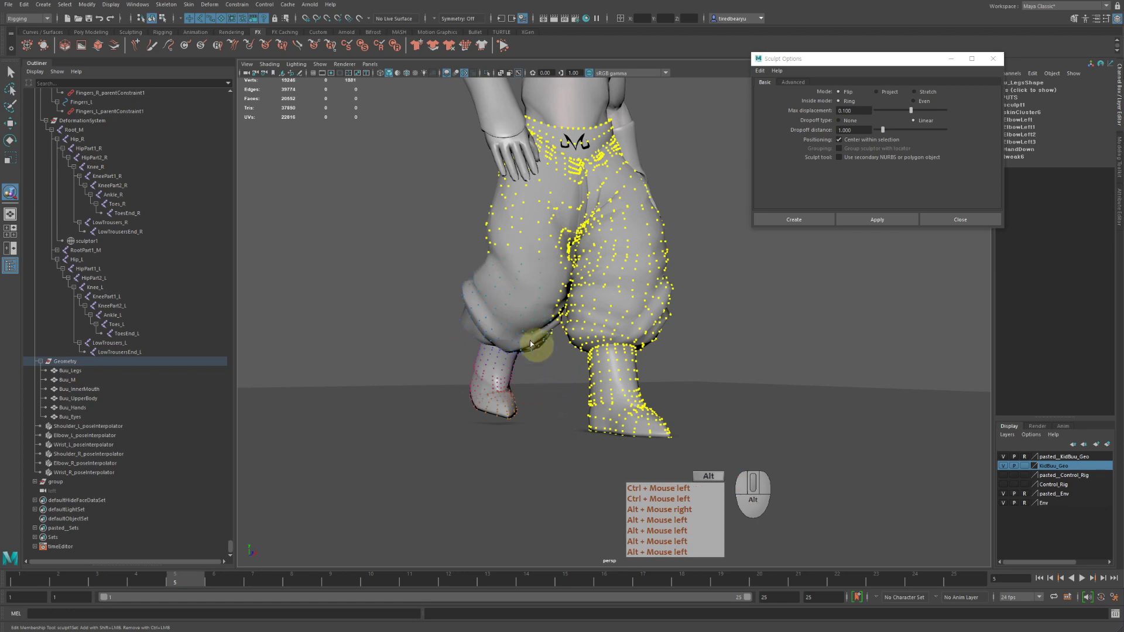
Remove the right thigh's outer and inner vertices from the Sculpt deformer's membership.
{"action": "left_click_drag", "start_coordinate": [531, 344], "coordinate": [562, 336], "text": "alt"}
{"action": "right_click_drag", "start_coordinate": [562, 336], "coordinate": [509, 306], "text": "alt"}
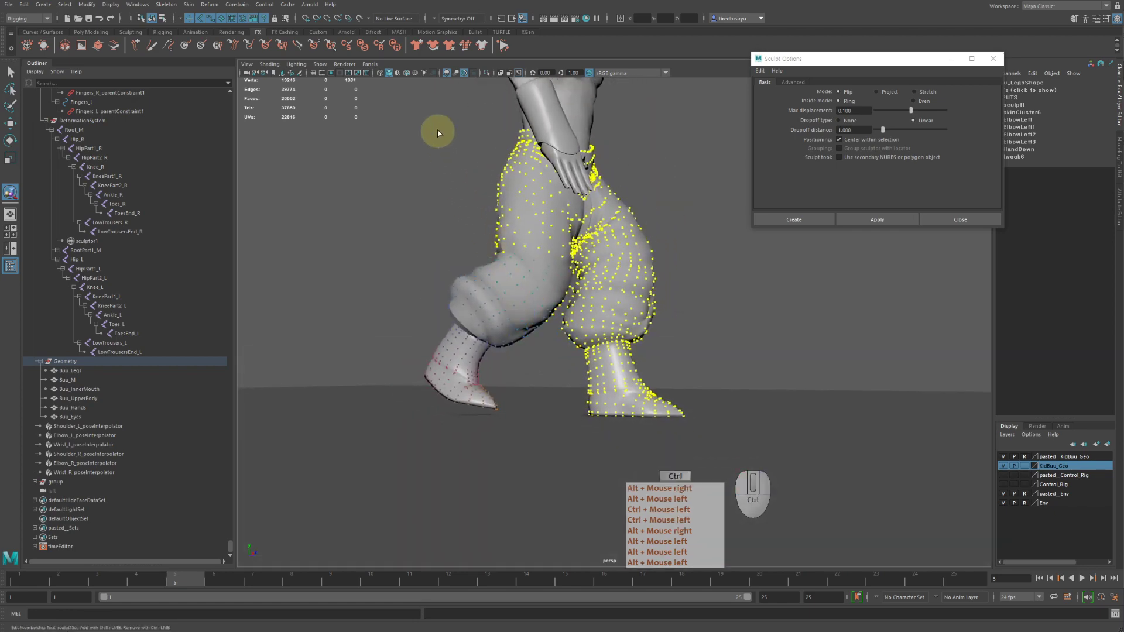
{"action": "left_click_drag", "start_coordinate": [437, 130], "coordinate": [539, 304], "text": "ctrl"}
{"action": "left_click_drag", "start_coordinate": [562, 356], "coordinate": [491, 322], "text": "alt"}
{"action": "left_click_drag", "start_coordinate": [526, 199], "coordinate": [539, 220], "text": "alt"}
{"action": "right_click_drag", "start_coordinate": [540, 221], "coordinate": [594, 275], "text": "alt"}
{"action": "middle_click_drag", "start_coordinate": [595, 275], "coordinate": [669, 360], "text": "alt"}
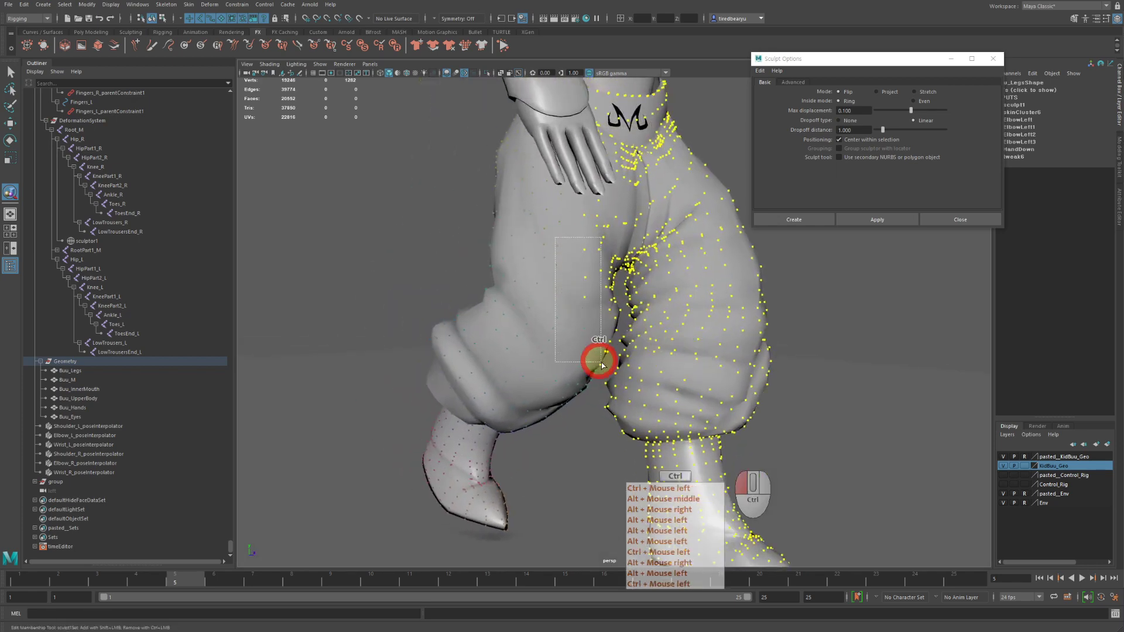
{"action": "left_click_drag", "start_coordinate": [578, 258], "coordinate": [575, 389], "text": "ctrl"}
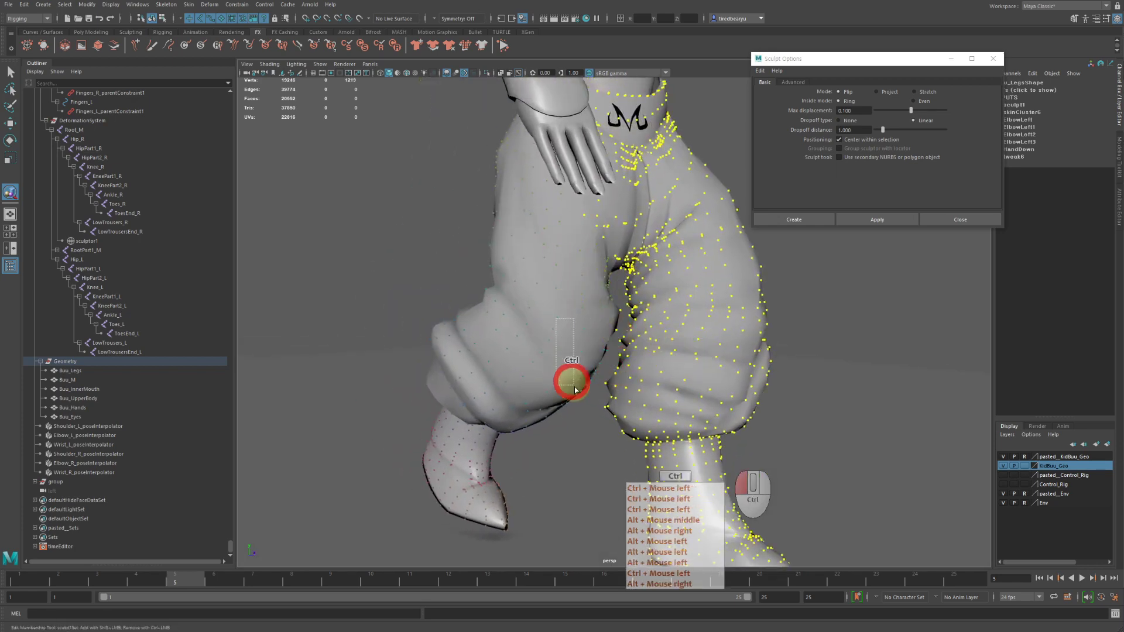
Remove the remaining vertices around the right hip and waistband from the Sculpt deformer's membership.
{"action": "left_click_drag", "start_coordinate": [629, 346], "coordinate": [564, 275], "text": "alt"}
{"action": "left_click", "coordinate": [557, 185], "text": "ctrl"}
{"action": "right_click_drag", "start_coordinate": [565, 275], "coordinate": [550, 256], "text": "alt"}
{"action": "left_click_drag", "start_coordinate": [550, 256], "coordinate": [550, 266], "text": "alt"}
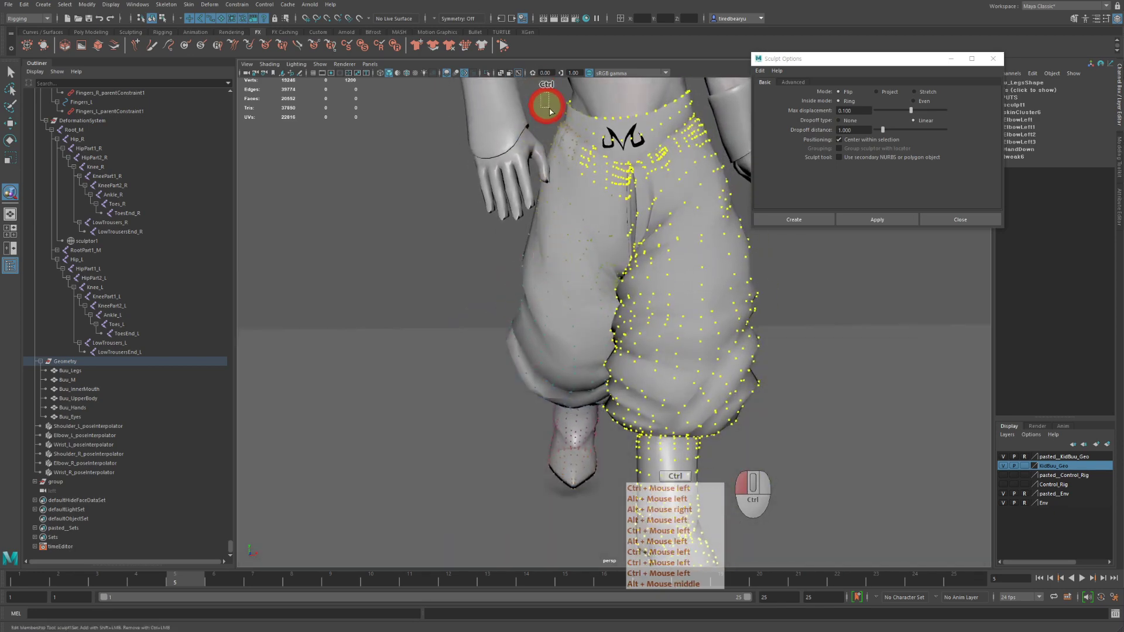
{"action": "left_click_drag", "start_coordinate": [550, 112], "coordinate": [630, 202], "text": "ctrl"}
{"action": "right_click_drag", "start_coordinate": [625, 216], "coordinate": [591, 209], "text": "alt"}
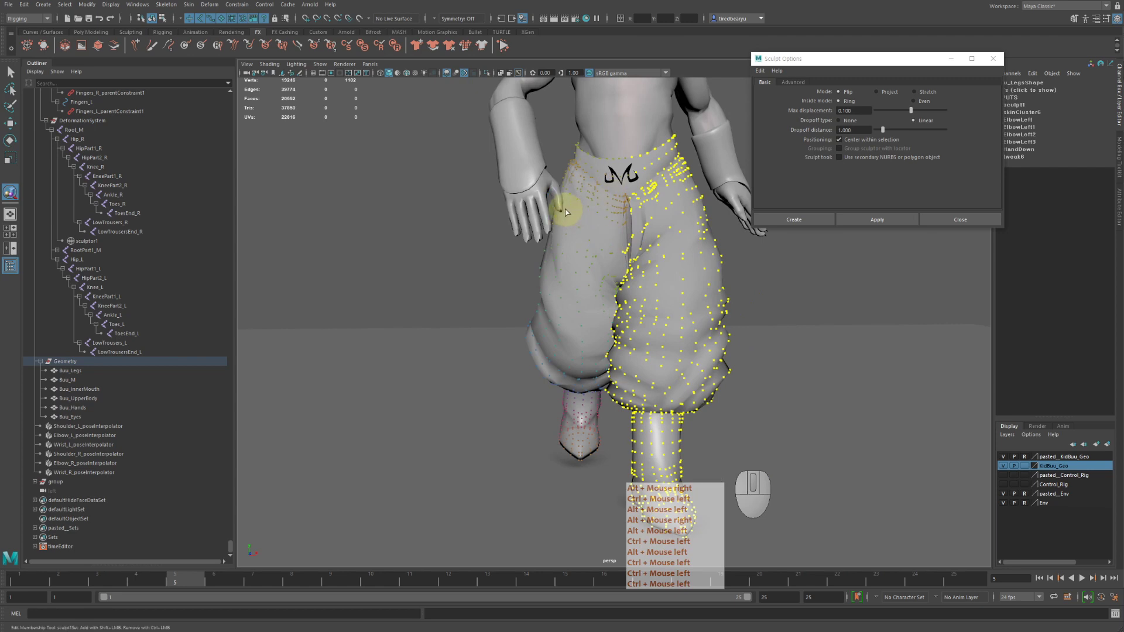
Test the edited membership by scaling the sculptor sphere up twice, undoing each scale.
{"action": "key", "text": "w"}
{"action": "mouse_move", "coordinate": [665, 254]}
{"action": "left_mouse_down", "text": "alt"}
{"action": "mouse_move", "coordinate": [649, 293]}
{"action": "mouse_move", "coordinate": [660, 367]}
{"action": "left_mouse_up", "text": "alt"}
{"action": "key", "text": "r"}
{"action": "mouse_move", "coordinate": [660, 366]}
{"action": "middle_mouse_down"}
{"action": "mouse_move", "coordinate": [760, 371]}
{"action": "mouse_move", "coordinate": [679, 351]}
{"action": "mouse_move", "coordinate": [880, 366]}
{"action": "mouse_move", "coordinate": [783, 355]}
{"action": "middle_mouse_up"}
{"action": "left_click_drag", "start_coordinate": [783, 354], "coordinate": [683, 370], "text": "alt"}
{"action": "key", "text": "z"}
{"action": "mouse_move", "coordinate": [682, 370]}
{"action": "middle_mouse_down"}
{"action": "mouse_move", "coordinate": [758, 374]}
{"action": "mouse_move", "coordinate": [720, 372]}
{"action": "mouse_move", "coordinate": [745, 371]}
{"action": "middle_mouse_up"}
{"action": "key", "text": "z"}
{"action": "left_click_drag", "start_coordinate": [771, 353], "coordinate": [581, 333], "text": "alt"}
Resume the Edit Membership Tool and remove stray vertices between the legs from the Sculpt deformer, viewing the trousers from behind.
{"action": "key", "text": "y"}
{"action": "left_click_drag", "start_coordinate": [657, 332], "coordinate": [647, 359], "text": "alt"}
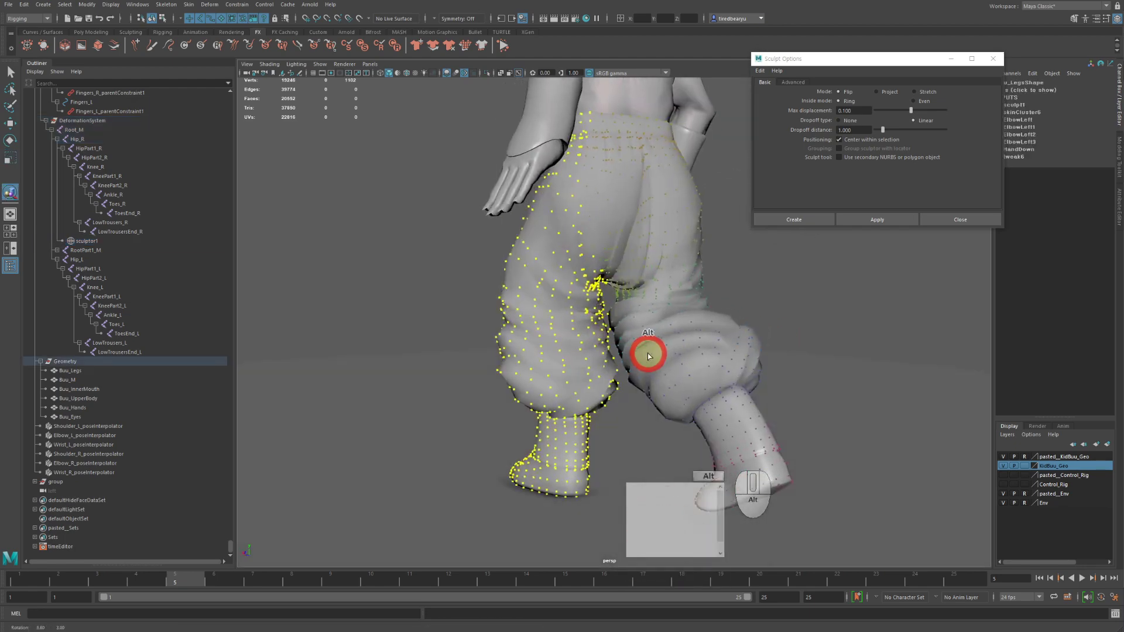
{"action": "right_click_drag", "start_coordinate": [647, 359], "coordinate": [747, 329], "text": "alt"}
{"action": "left_click_drag", "start_coordinate": [747, 328], "coordinate": [676, 305], "text": "alt"}
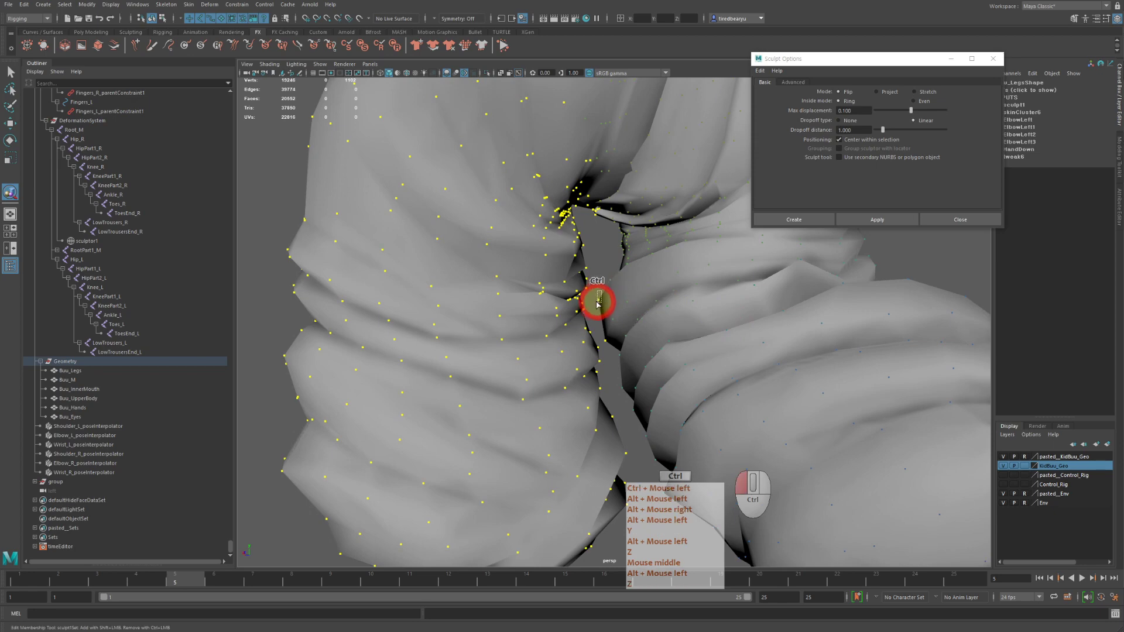
{"action": "left_click_drag", "start_coordinate": [602, 328], "coordinate": [617, 348], "text": "ctrl"}
{"action": "mouse_move", "coordinate": [621, 293]}
{"action": "left_mouse_down", "text": "alt"}
{"action": "mouse_move", "coordinate": [725, 366]}
{"action": "mouse_move", "coordinate": [761, 358]}
{"action": "left_mouse_up", "text": "alt"}
{"action": "right_click_drag", "start_coordinate": [726, 354], "coordinate": [621, 334], "text": "alt"}
{"action": "left_click_drag", "start_coordinate": [621, 334], "coordinate": [597, 316], "text": "alt"}
{"action": "right_click_drag", "start_coordinate": [591, 313], "coordinate": [504, 299], "text": "alt"}
{"action": "key", "text": "w"}
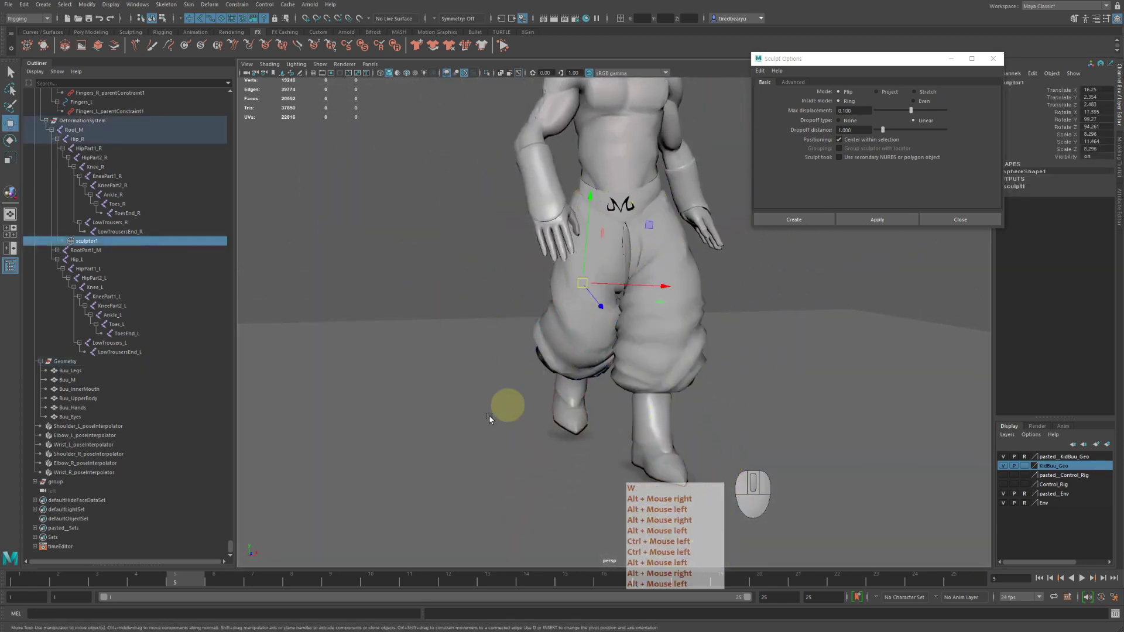
Scrub to frame 6 and examine the contact between the trouser legs in wireframe and shaded display.
{"action": "mouse_move", "coordinate": [231, 584]}
{"action": "left_mouse_down"}
{"action": "mouse_move", "coordinate": [250, 589]}
{"action": "mouse_move", "coordinate": [237, 588]}
{"action": "left_mouse_up"}
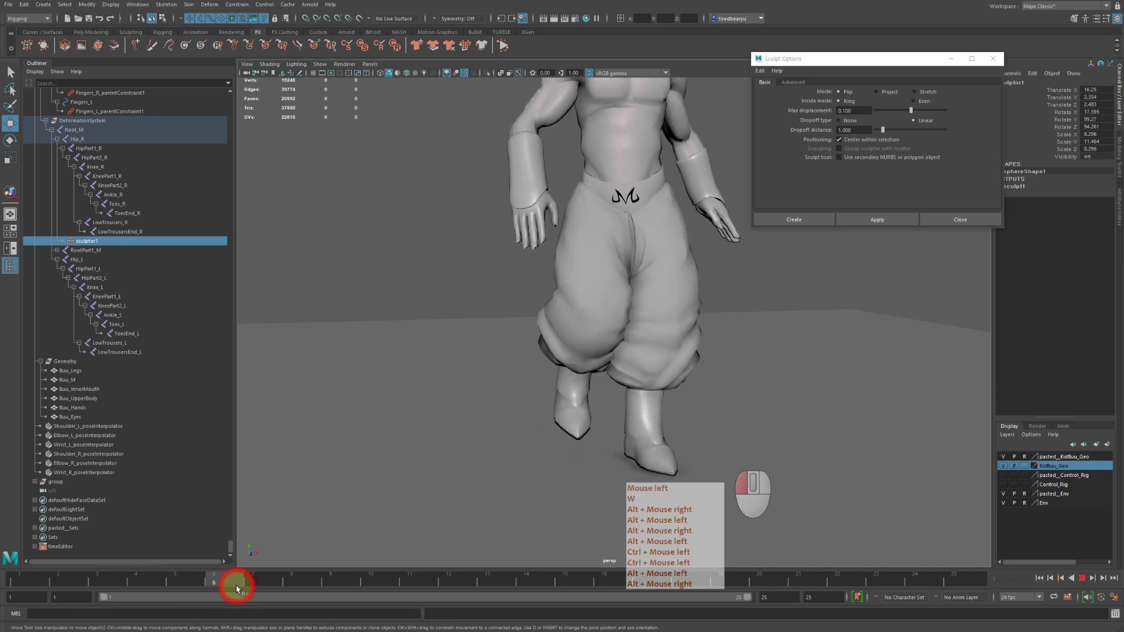
{"action": "left_click_drag", "start_coordinate": [603, 413], "coordinate": [545, 404], "text": "alt"}
{"action": "right_click_drag", "start_coordinate": [544, 404], "coordinate": [627, 357], "text": "alt"}
{"action": "middle_click_drag", "start_coordinate": [627, 357], "coordinate": [536, 348], "text": "alt"}
{"action": "mouse_move", "coordinate": [534, 346]}
{"action": "left_mouse_down", "text": "alt"}
{"action": "mouse_move", "coordinate": [563, 346]}
{"action": "mouse_move", "coordinate": [579, 366]}
{"action": "mouse_move", "coordinate": [567, 367]}
{"action": "left_mouse_up", "text": "alt"}
{"action": "key", "text": "4"}
{"action": "key", "text": "5"}
Enlarge the first sculptor sphere proportionally to a scale of about 9.286, 12.832 and 9.286, comparing wireframe and shaded display.
{"action": "left_click", "coordinate": [93, 240]}
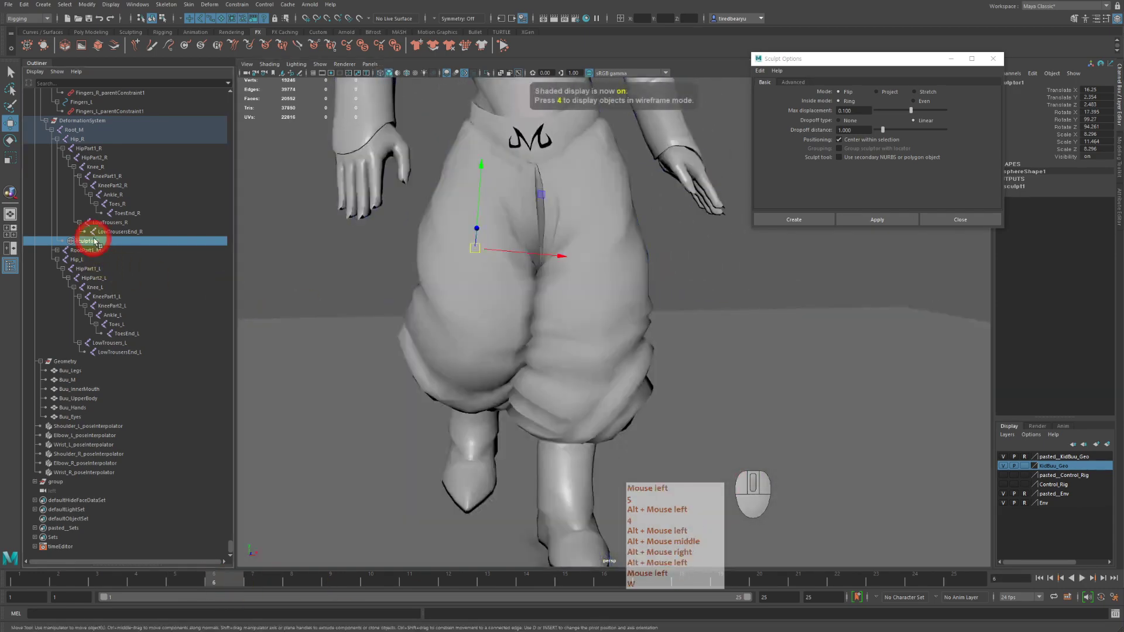
{"action": "key", "text": "r"}
{"action": "mouse_move", "coordinate": [326, 310]}
{"action": "middle_mouse_down"}
{"action": "mouse_move", "coordinate": [484, 336]}
{"action": "mouse_move", "coordinate": [447, 336]}
{"action": "middle_mouse_up"}
{"action": "key", "text": "z"}
{"action": "mouse_move", "coordinate": [515, 338]}
{"action": "left_mouse_down", "text": "alt"}
{"action": "mouse_move", "coordinate": [534, 339]}
{"action": "mouse_move", "coordinate": [523, 348]}
{"action": "left_mouse_up", "text": "alt"}
{"action": "middle_click_drag", "start_coordinate": [524, 349], "coordinate": [530, 348]}
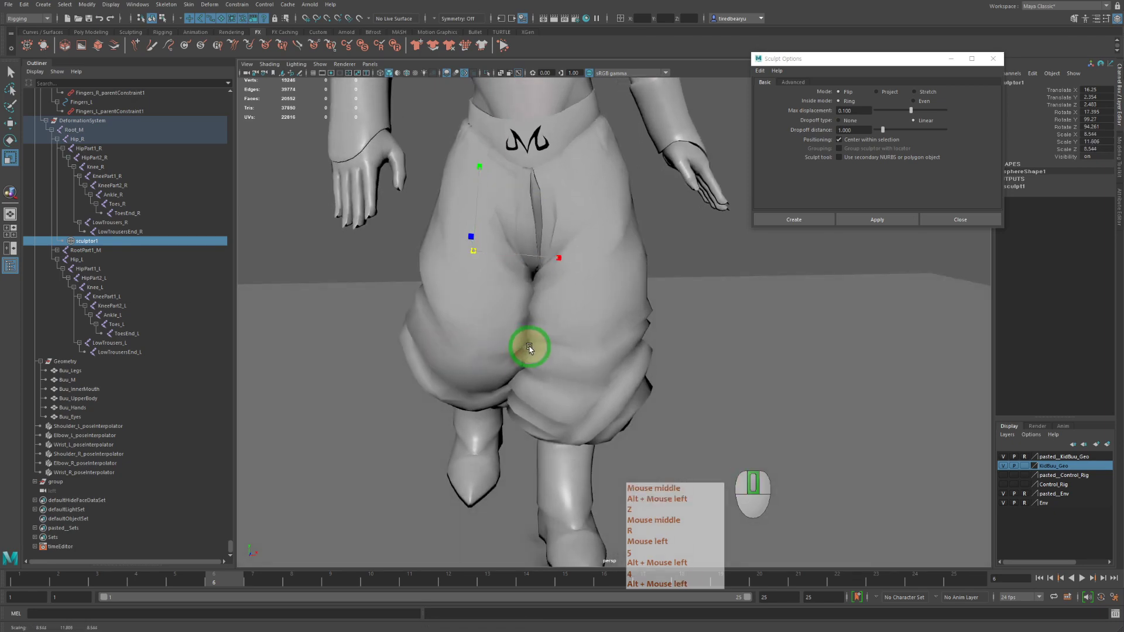
{"action": "mouse_move", "coordinate": [540, 346]}
{"action": "left_mouse_down", "text": "alt"}
{"action": "mouse_move", "coordinate": [572, 328]}
{"action": "mouse_move", "coordinate": [583, 360]}
{"action": "mouse_move", "coordinate": [576, 350]}
{"action": "left_mouse_up", "text": "alt"}
{"action": "key", "text": "4"}
{"action": "key", "text": "5"}
{"action": "key", "text": "4"}
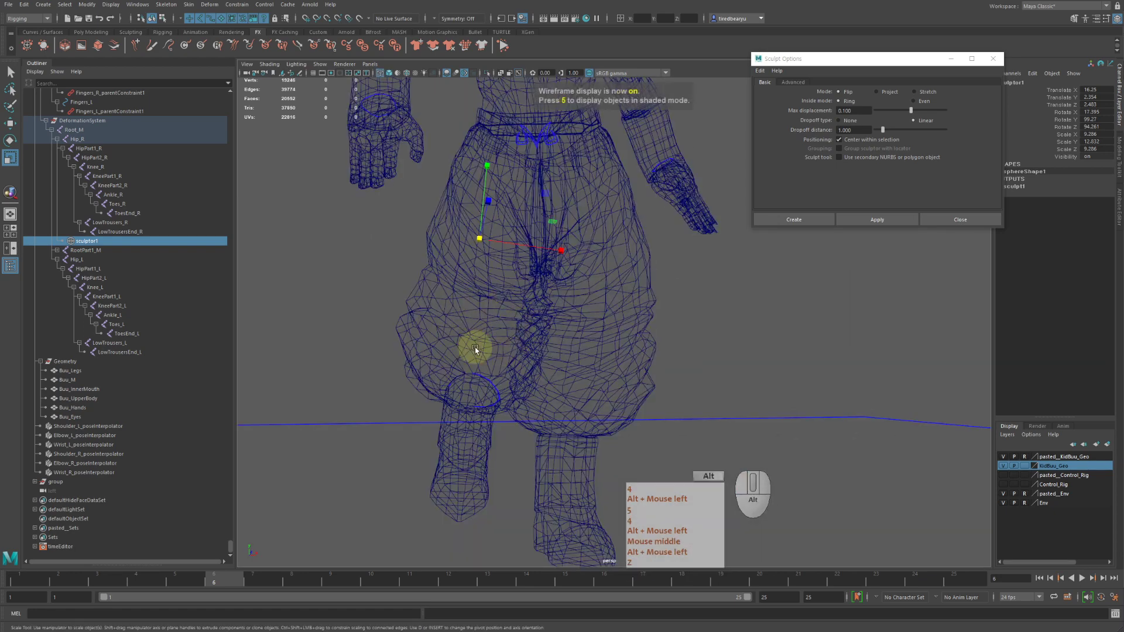
{"action": "left_click_drag", "start_coordinate": [475, 350], "coordinate": [469, 349], "text": "alt"}
{"action": "key", "text": "5"}
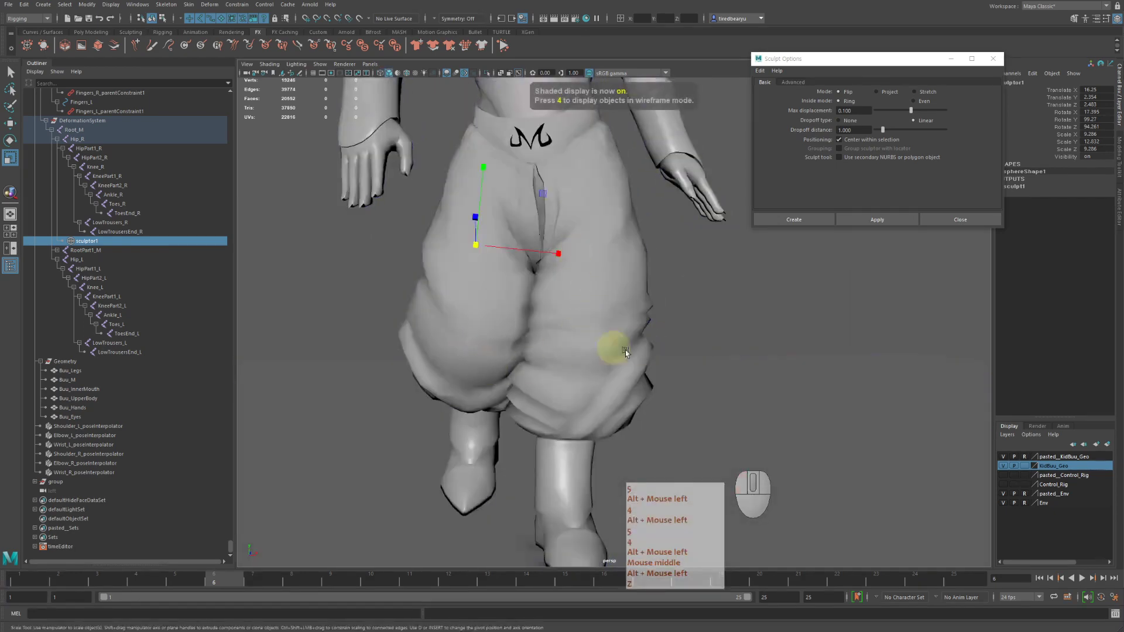
Move to frame 1, select the Buu_Legs mesh and switch it to vertex selection in shaded display.
{"action": "left_click_drag", "start_coordinate": [63, 578], "coordinate": [19, 579]}
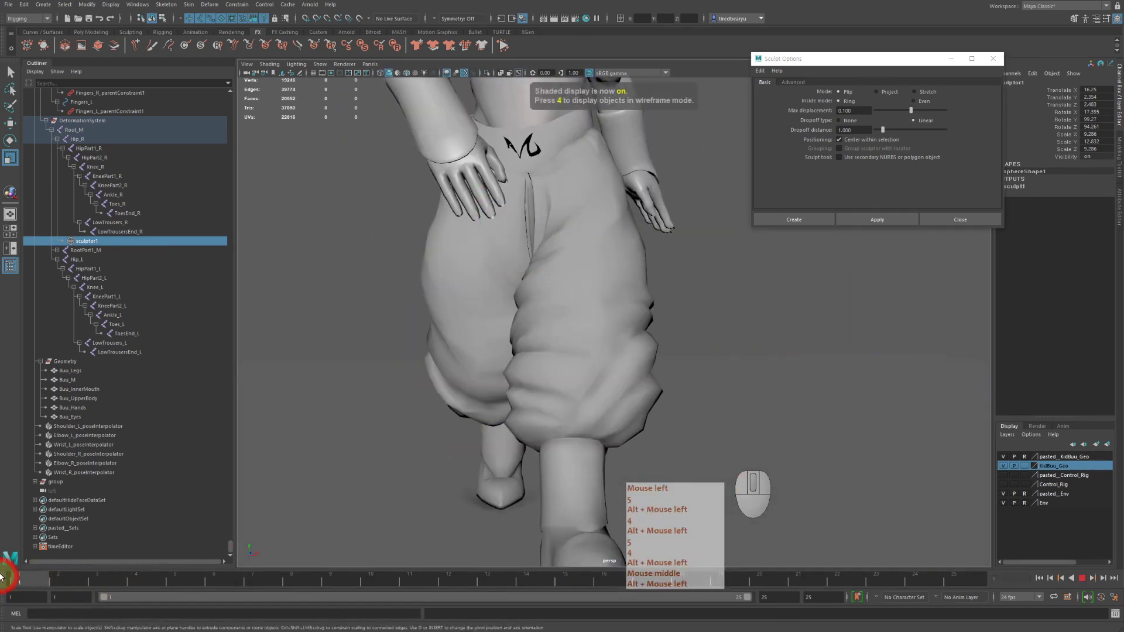
{"action": "left_click_drag", "start_coordinate": [485, 462], "coordinate": [492, 445], "text": "alt"}
{"action": "key", "text": "4"}
{"action": "left_click_drag", "start_coordinate": [481, 396], "coordinate": [466, 377], "text": "alt"}
{"action": "right_click_drag", "start_coordinate": [465, 377], "coordinate": [400, 374], "text": "alt"}
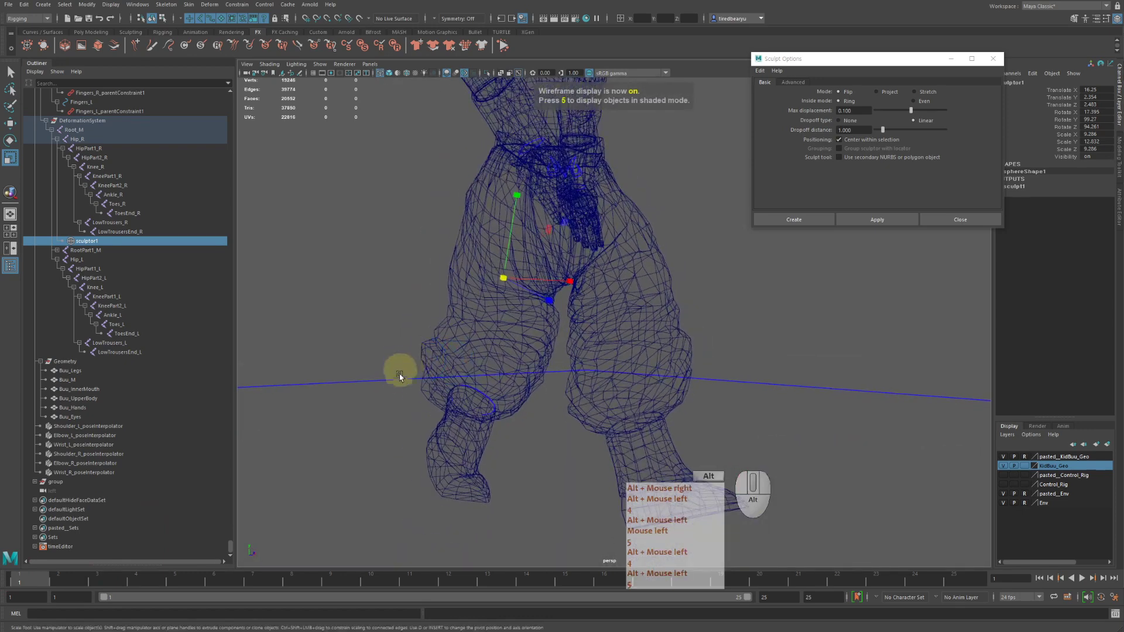
{"action": "middle_click_drag", "start_coordinate": [400, 325], "coordinate": [400, 291], "text": "alt"}
{"action": "left_click", "coordinate": [448, 314]}
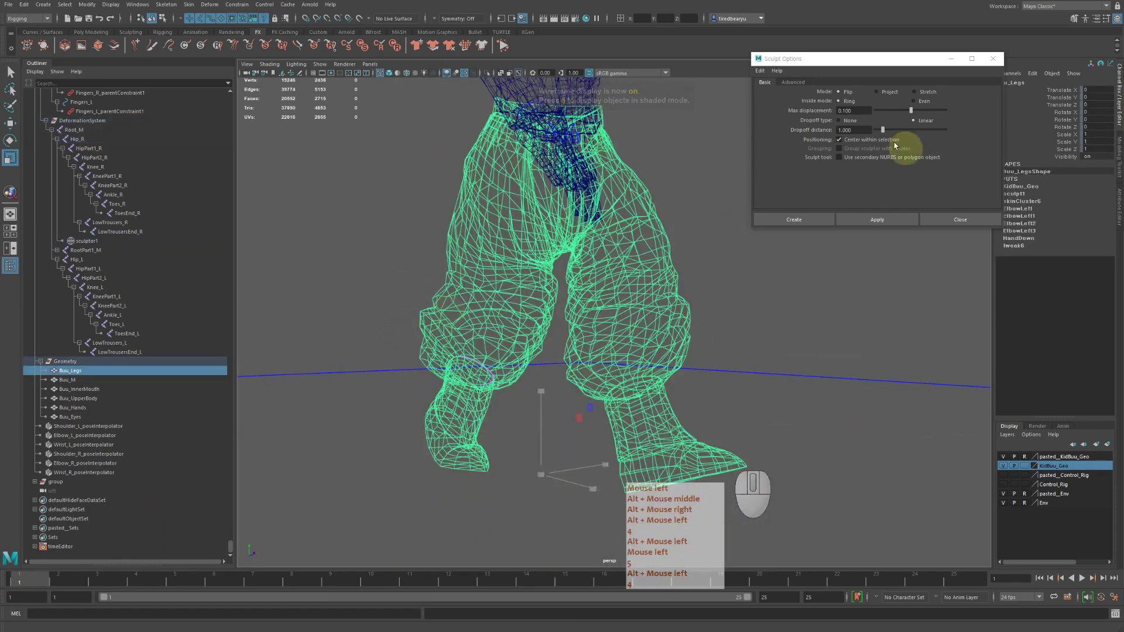
{"action": "left_click_drag", "start_coordinate": [715, 193], "coordinate": [625, 254], "text": "alt"}
{"action": "key", "text": "5"}
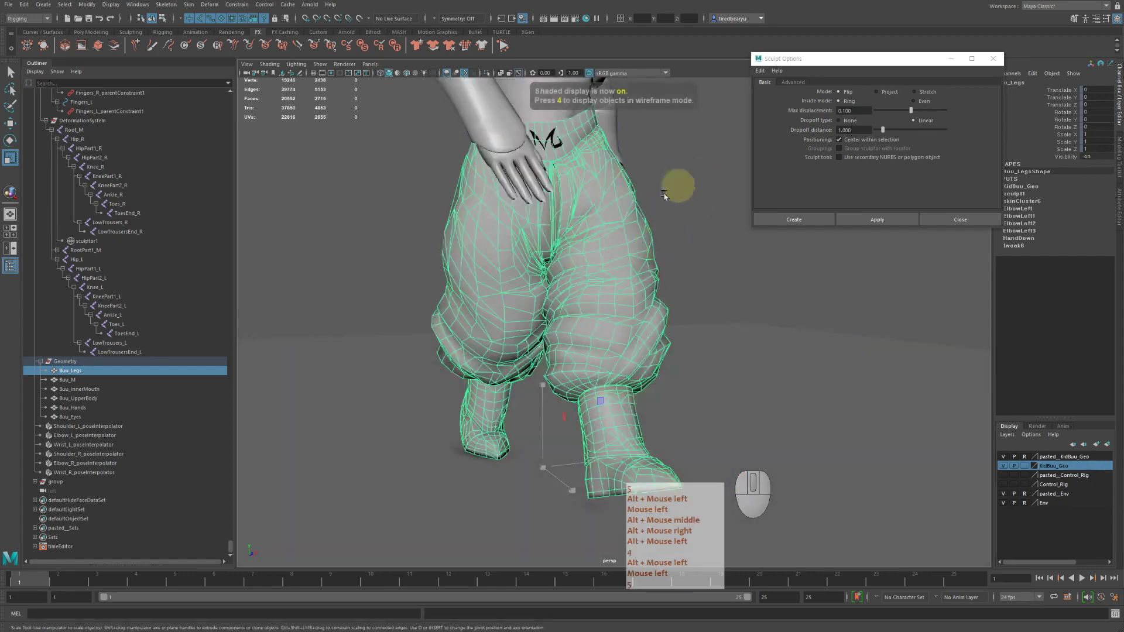
{"action": "right_click", "coordinate": [379, 222]}
{"action": "right_click_drag", "start_coordinate": [346, 222], "coordinate": [350, 224]}
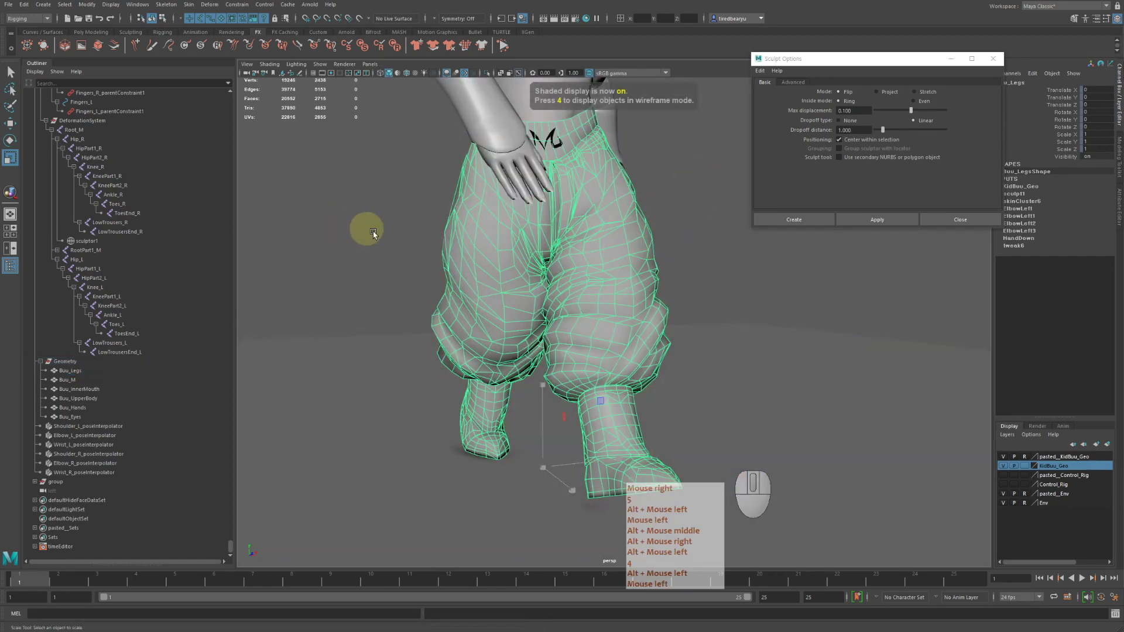
Select the left leg's vertices from the thigh down to the foot, adding the missed ones around the foot.
{"action": "left_click_drag", "start_coordinate": [368, 231], "coordinate": [752, 471], "text": "alt"}
{"action": "left_click_drag", "start_coordinate": [835, 499], "coordinate": [765, 350], "text": "alt"}
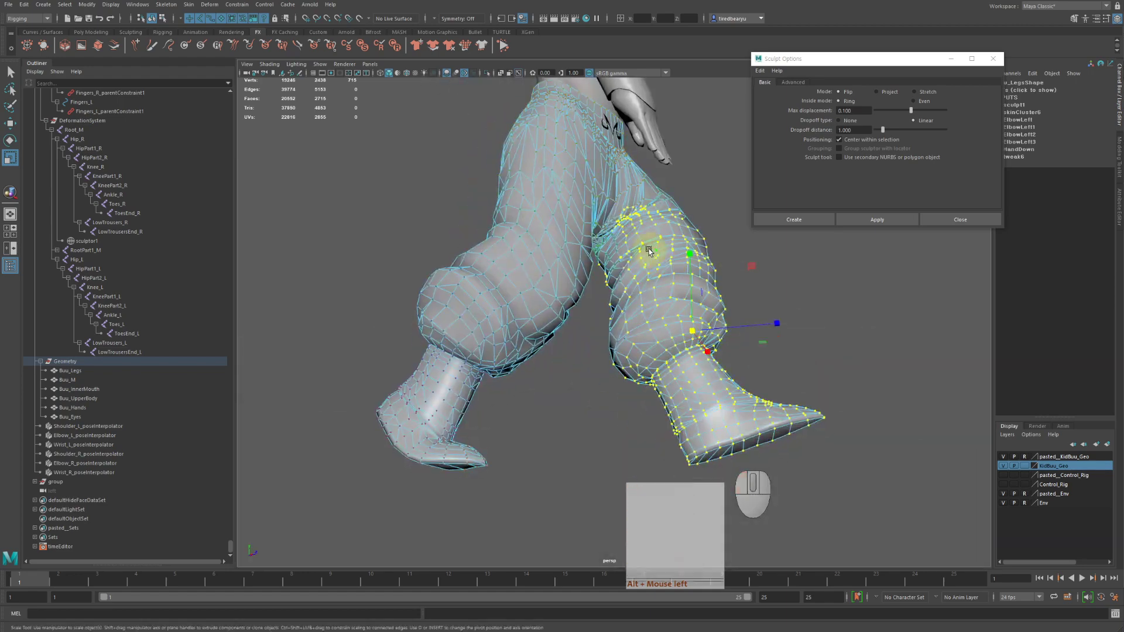
{"action": "left_click_drag", "start_coordinate": [648, 251], "coordinate": [608, 319], "text": "alt"}
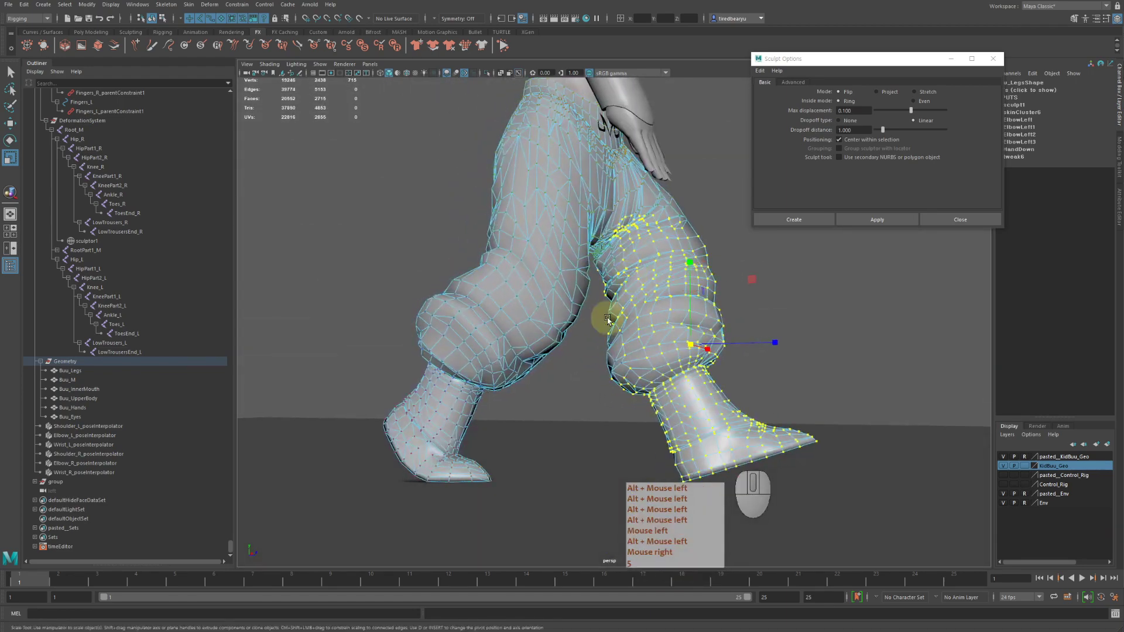
{"action": "left_click_drag", "start_coordinate": [707, 424], "coordinate": [707, 424], "text": "ctrl+shift"}
{"action": "left_click_drag", "start_coordinate": [820, 411], "coordinate": [858, 497], "text": "alt"}
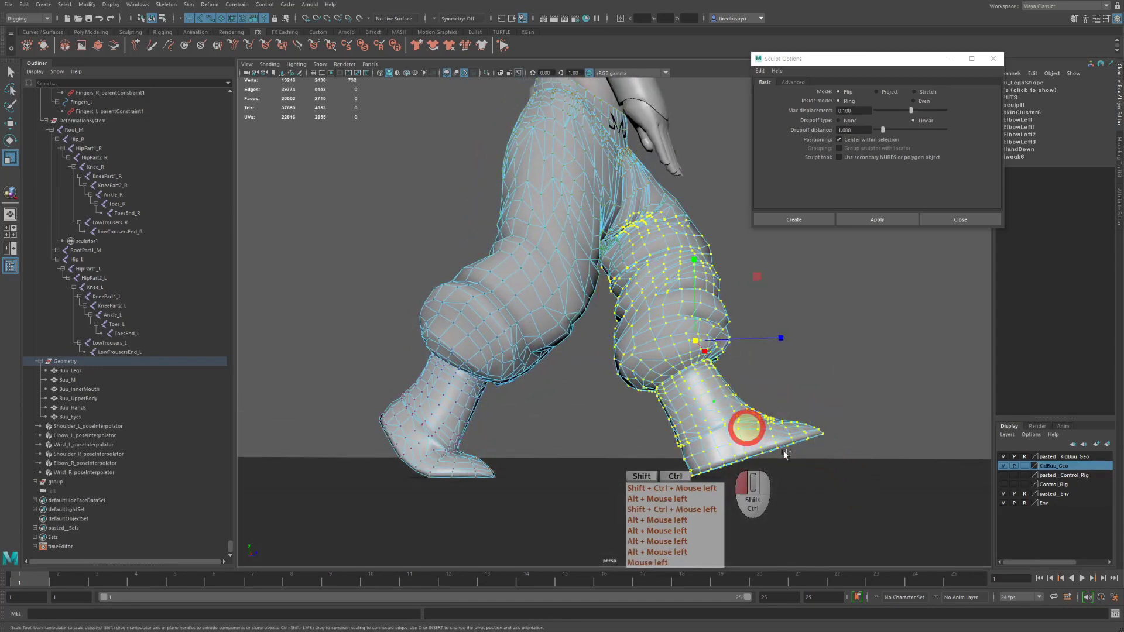
{"action": "left_click_drag", "start_coordinate": [785, 454], "coordinate": [934, 491], "text": "ctrl+shift"}
{"action": "left_click_drag", "start_coordinate": [819, 385], "coordinate": [699, 391], "text": "alt"}
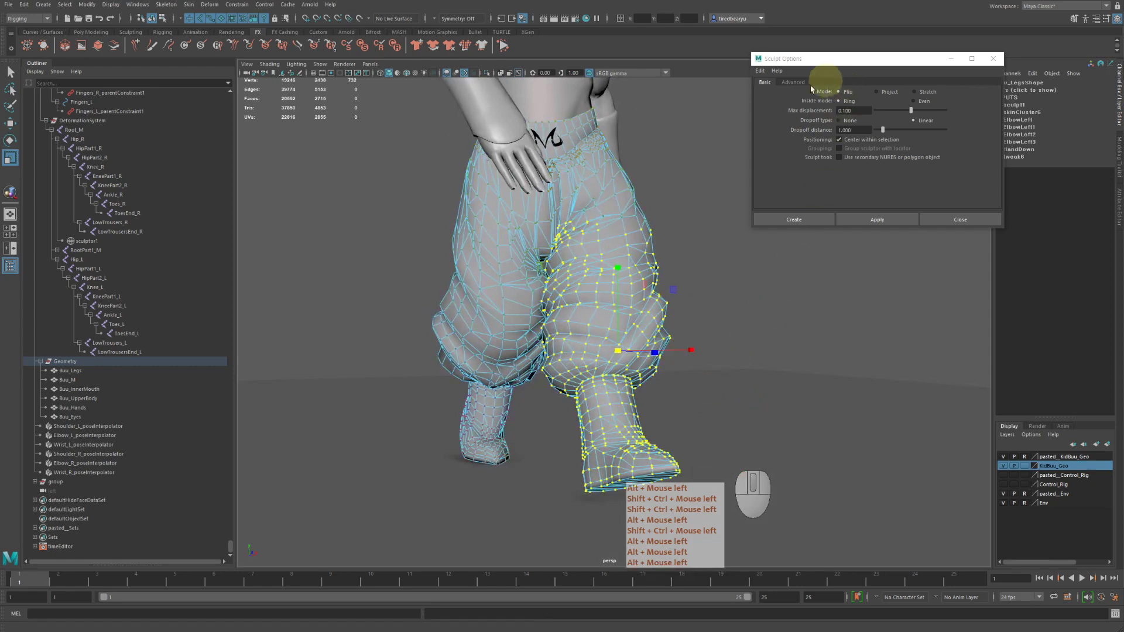
Create a second Flip-mode Sculpt deformer on the selected vertices and scale its sculptor sphere uniformly to about 15.67.
{"action": "left_click", "coordinate": [861, 221]}
{"action": "left_click_drag", "start_coordinate": [701, 334], "coordinate": [672, 316], "text": "alt"}
{"action": "key", "text": "r"}
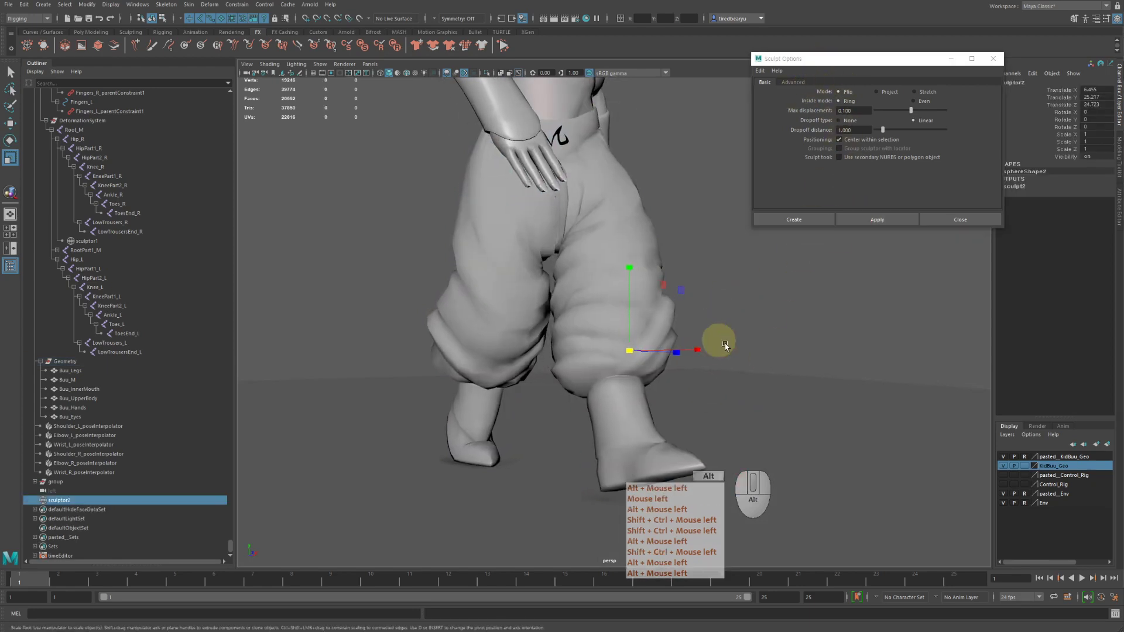
{"action": "mouse_move", "coordinate": [672, 316]}
{"action": "middle_mouse_down"}
{"action": "mouse_move", "coordinate": [930, 377]}
{"action": "mouse_move", "coordinate": [890, 394]}
{"action": "mouse_move", "coordinate": [725, 367]}
{"action": "mouse_move", "coordinate": [776, 361]}
{"action": "middle_mouse_up"}
Move the new sculptor sphere into the right knee and rotate it about 58.26 degrees around X.
{"action": "key", "text": "w"}
{"action": "mouse_move", "coordinate": [776, 361]}
{"action": "left_mouse_down", "text": "alt"}
{"action": "mouse_move", "coordinate": [827, 364]}
{"action": "mouse_move", "coordinate": [825, 374]}
{"action": "left_mouse_up", "text": "alt"}
{"action": "middle_click_drag", "start_coordinate": [826, 374], "coordinate": [750, 388]}
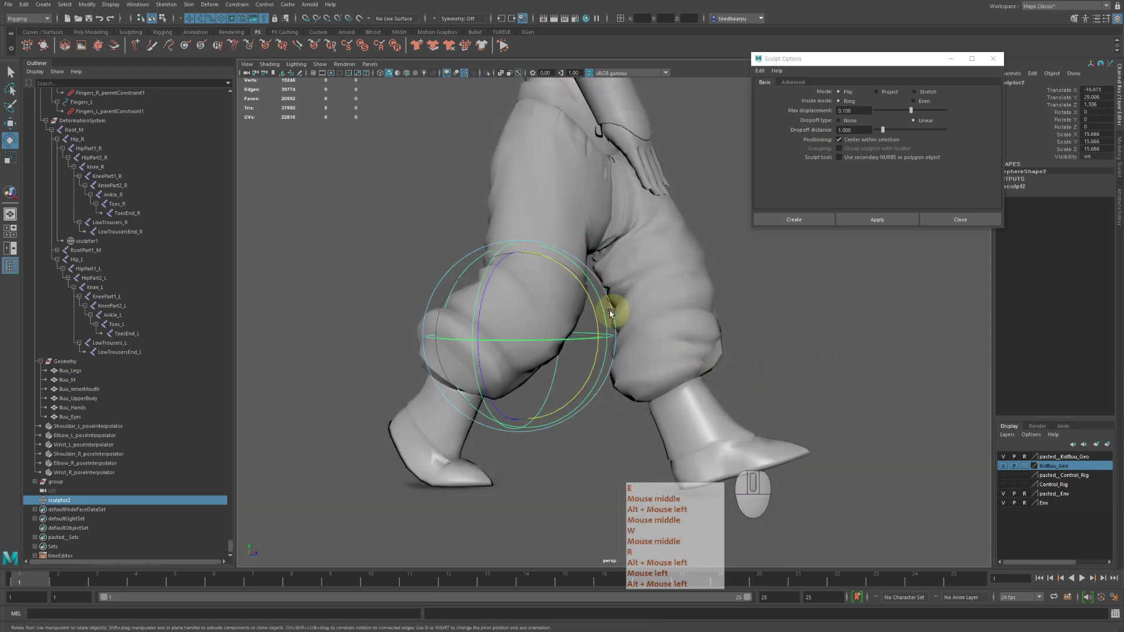
{"action": "key", "text": "e"}
{"action": "mouse_move", "coordinate": [587, 311]}
{"action": "left_mouse_down"}
{"action": "mouse_move", "coordinate": [577, 368]}
{"action": "mouse_move", "coordinate": [535, 339]}
{"action": "mouse_move", "coordinate": [534, 323]}
{"action": "mouse_move", "coordinate": [451, 299]}
{"action": "mouse_move", "coordinate": [449, 320]}
{"action": "left_mouse_up"}
Scale the second sculptor to about 9.27, 12.59, 9.27 and position it at about -8.79, 20.43, -5.72 inside the right knee.
{"action": "key", "text": "r"}
{"action": "key", "text": "w"}
{"action": "middle_click_drag", "start_coordinate": [570, 381], "coordinate": [602, 371]}
{"action": "mouse_move", "coordinate": [601, 371]}
{"action": "left_mouse_down", "text": "alt"}
{"action": "mouse_move", "coordinate": [677, 378]}
{"action": "mouse_move", "coordinate": [675, 395]}
{"action": "left_mouse_up", "text": "alt"}
{"action": "middle_click_drag", "start_coordinate": [674, 395], "coordinate": [642, 339]}
{"action": "key", "text": "4"}
{"action": "mouse_move", "coordinate": [642, 339]}
{"action": "left_mouse_down", "text": "alt"}
{"action": "mouse_move", "coordinate": [609, 293]}
{"action": "mouse_move", "coordinate": [632, 234]}
{"action": "left_mouse_up", "text": "alt"}
{"action": "key", "text": "r"}
{"action": "key", "text": "w"}
{"action": "middle_click_drag", "start_coordinate": [710, 319], "coordinate": [720, 324]}
{"action": "mouse_move", "coordinate": [720, 323]}
{"action": "left_mouse_down", "text": "alt"}
{"action": "mouse_move", "coordinate": [631, 322]}
{"action": "mouse_move", "coordinate": [591, 343]}
{"action": "mouse_move", "coordinate": [486, 346]}
{"action": "left_mouse_up", "text": "alt"}
{"action": "key", "text": "5"}
{"action": "key", "text": "w"}
Parent the second sculptor sphere to the Knee_R joint.
{"action": "scroll", "coordinate": [146, 389], "scroll_direction": "up", "scroll_amount": 3}
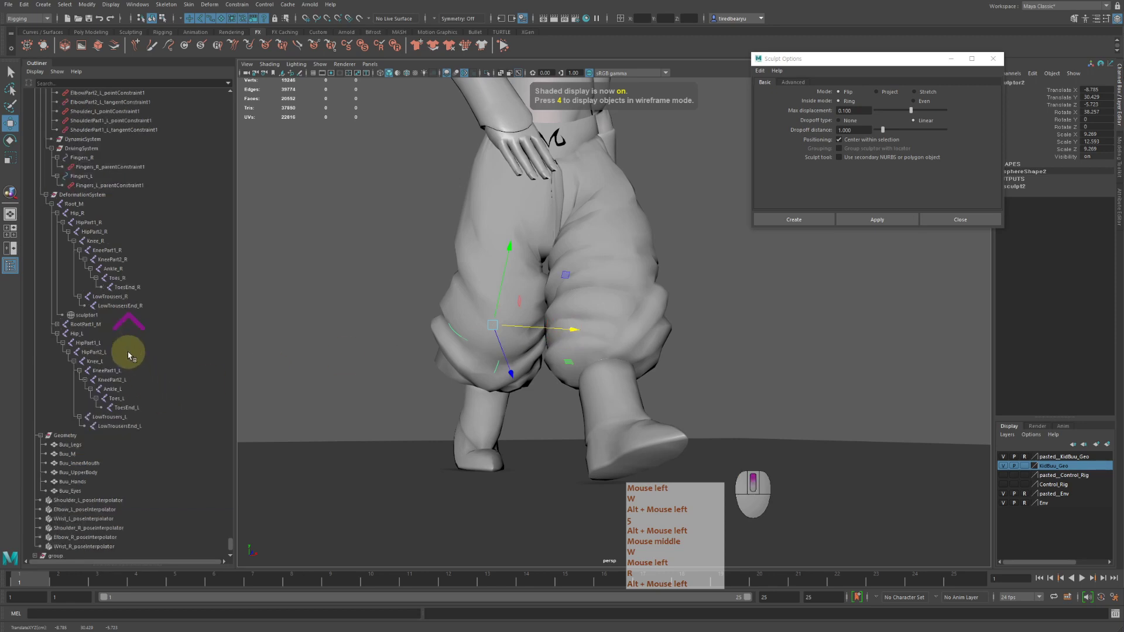
{"action": "left_click", "coordinate": [107, 242], "text": "ctrl"}
{"action": "key", "text": "p"}
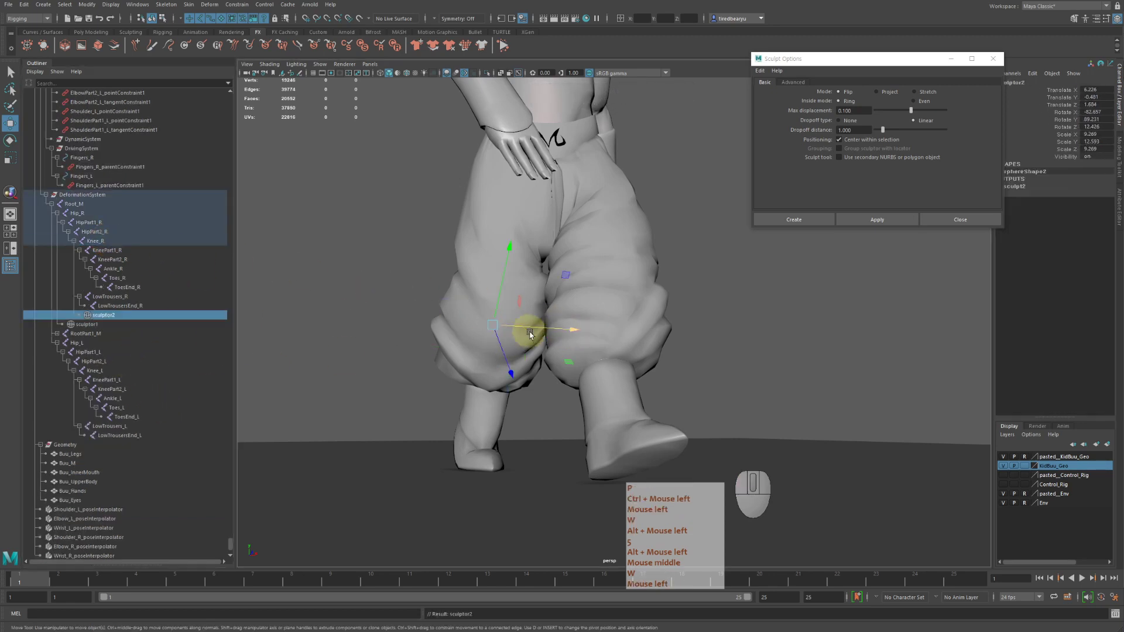
Check the trouser legs at frame 6 and try stretching the right knee's sculptor sphere to about 13.23 in Y.
{"action": "left_click_drag", "start_coordinate": [547, 355], "coordinate": [562, 360], "text": "alt"}
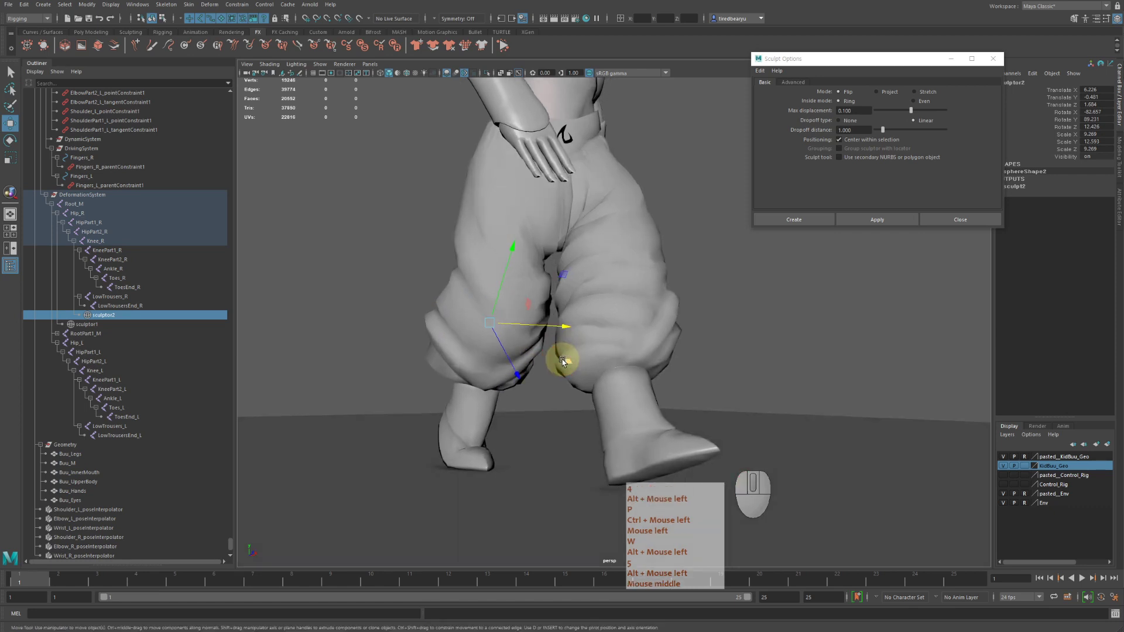
{"action": "key", "text": "4"}
{"action": "key", "text": "5"}
{"action": "left_click_drag", "start_coordinate": [66, 583], "coordinate": [215, 584]}
{"action": "mouse_move", "coordinate": [494, 462]}
{"action": "left_mouse_down", "text": "alt"}
{"action": "mouse_move", "coordinate": [482, 454]}
{"action": "mouse_move", "coordinate": [507, 445]}
{"action": "left_mouse_up", "text": "alt"}
{"action": "key", "text": "4"}
{"action": "key", "text": "r"}
{"action": "middle_click_drag", "start_coordinate": [559, 454], "coordinate": [614, 463]}
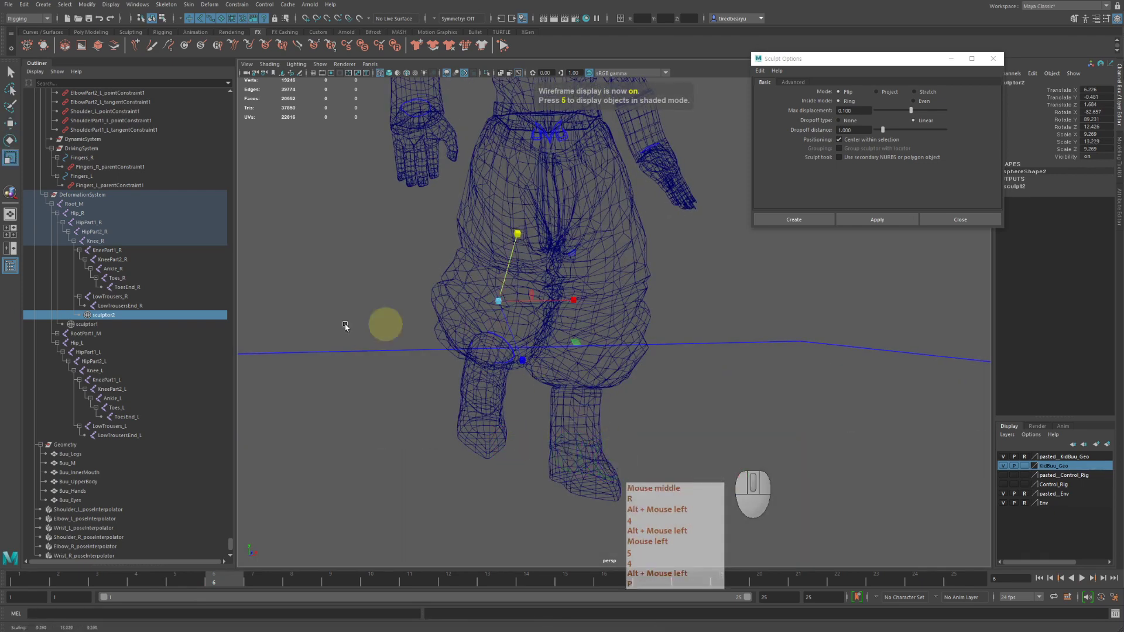
{"action": "key", "text": "z"}
Try enlarging the right knee's sculptor sphere uniformly to about 12.75, 17.30, 12.75, undo it and return to frame 1.
{"action": "left_click", "coordinate": [136, 314]}
{"action": "key", "text": "r"}
{"action": "middle_click_drag", "start_coordinate": [468, 368], "coordinate": [506, 395]}
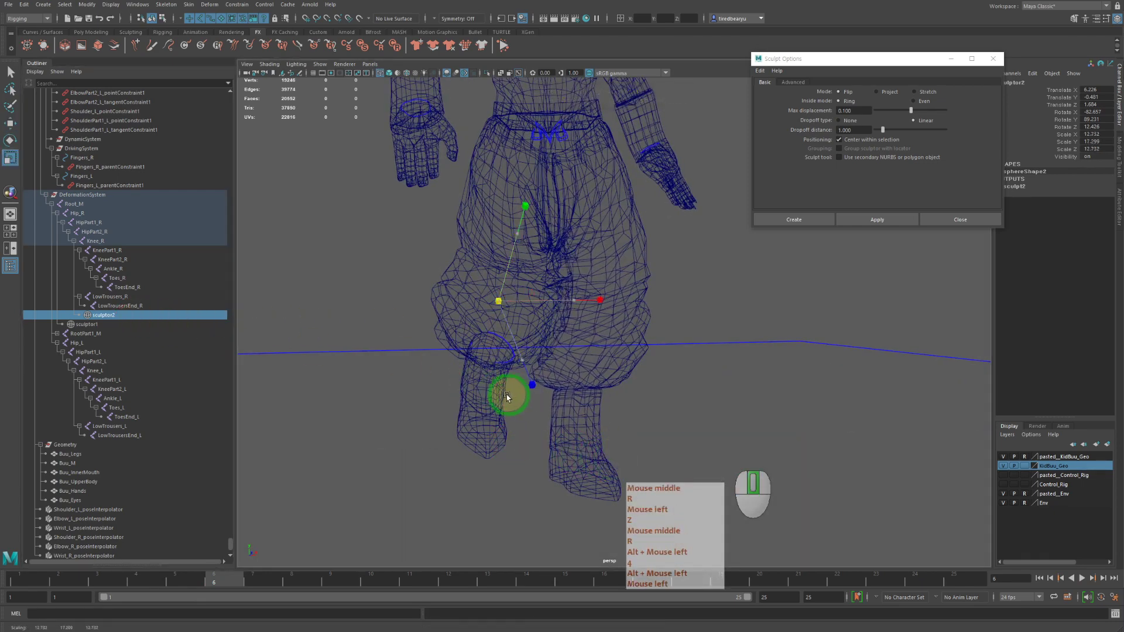
{"action": "key", "text": "5"}
{"action": "mouse_move", "coordinate": [626, 422]}
{"action": "left_mouse_down", "text": "alt"}
{"action": "mouse_move", "coordinate": [657, 406]}
{"action": "mouse_move", "coordinate": [632, 406]}
{"action": "mouse_move", "coordinate": [611, 433]}
{"action": "left_mouse_up", "text": "alt"}
{"action": "key", "text": "z"}
{"action": "left_click_drag", "start_coordinate": [270, 581], "coordinate": [12, 568]}
Select the right leg's vertices on Buu_Legs and create a third Flip-mode Sculpt deformer on them.
{"action": "left_click_drag", "start_coordinate": [628, 358], "coordinate": [665, 355], "text": "alt"}
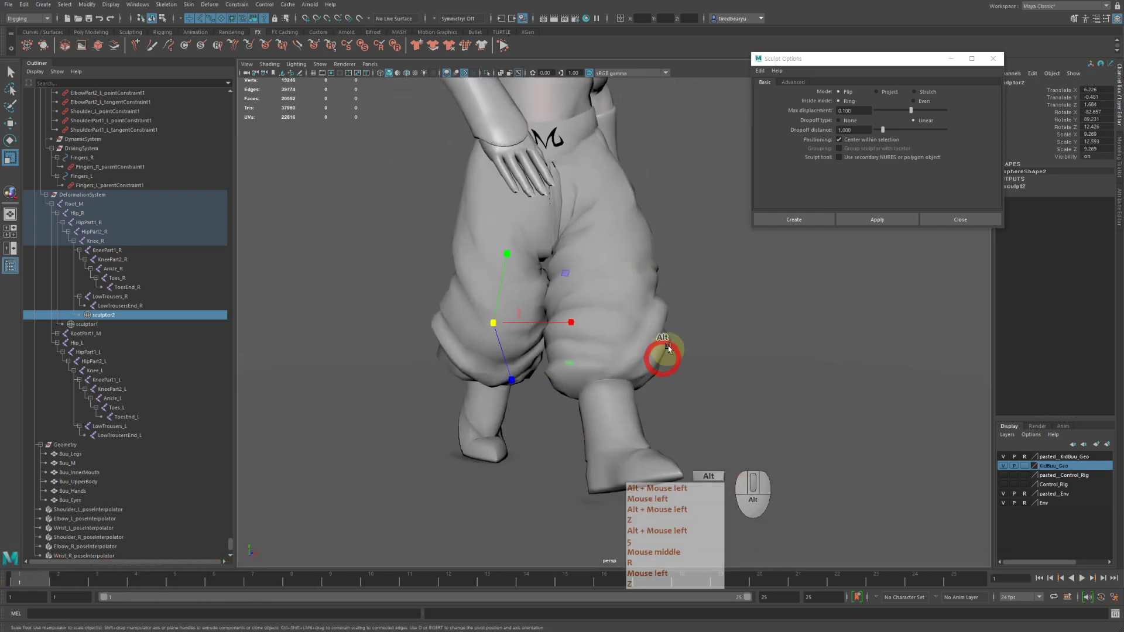
{"action": "left_click", "coordinate": [652, 300]}
{"action": "left_click_drag", "start_coordinate": [517, 269], "coordinate": [567, 266], "text": "alt"}
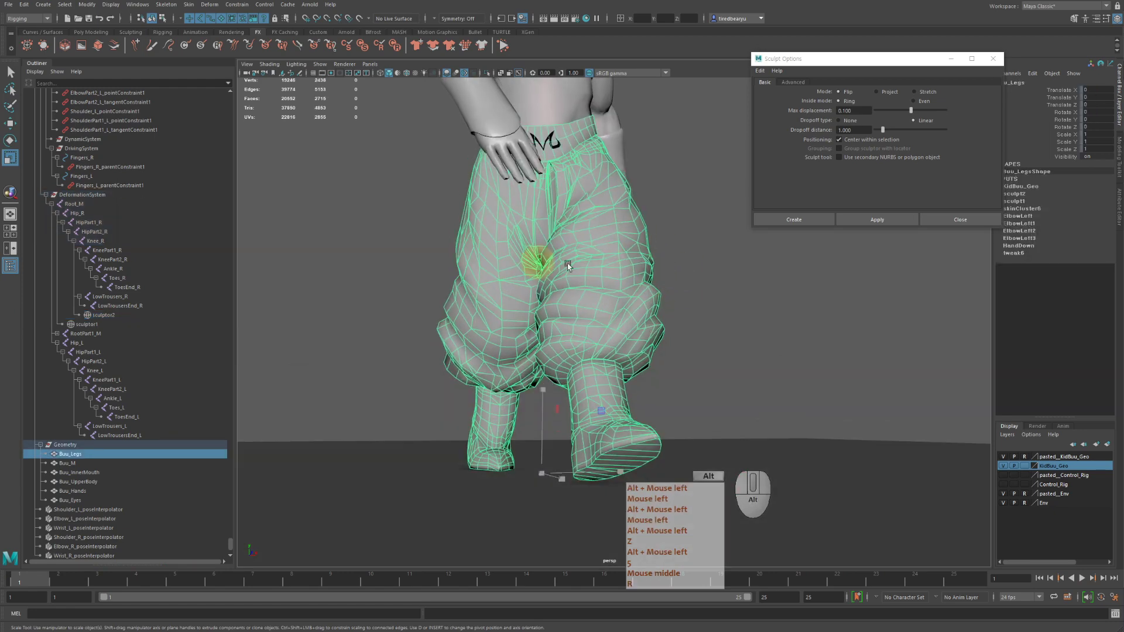
{"action": "right_click_drag", "start_coordinate": [427, 231], "coordinate": [388, 229]}
{"action": "left_click_drag", "start_coordinate": [439, 258], "coordinate": [445, 235], "text": "alt"}
{"action": "left_click_drag", "start_coordinate": [381, 196], "coordinate": [473, 335]}
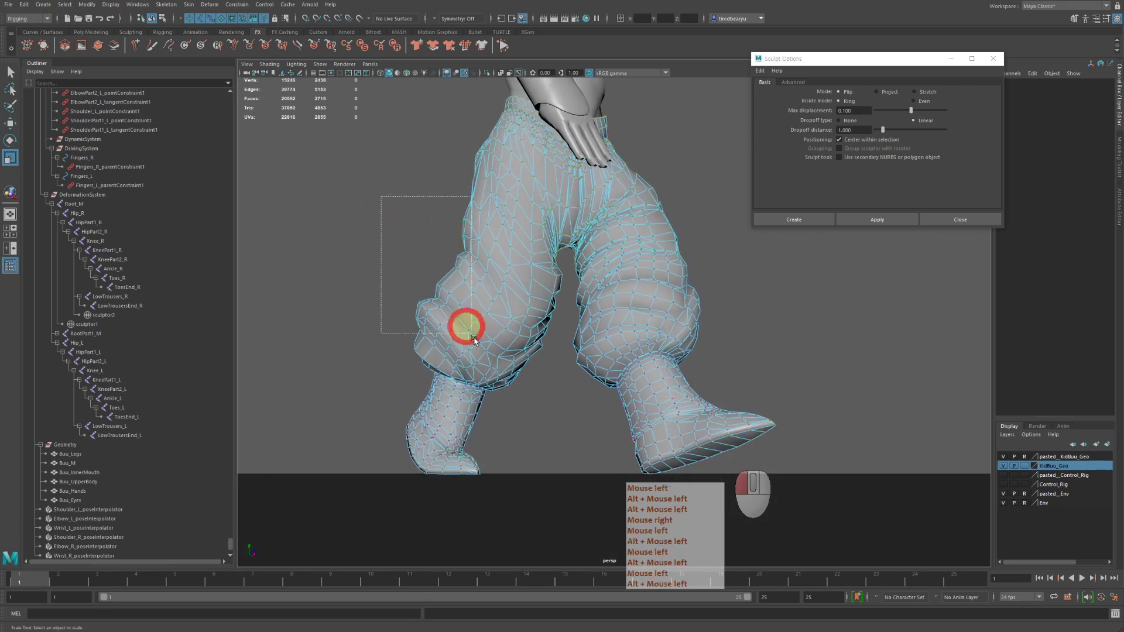
{"action": "mouse_move", "coordinate": [565, 550]}
{"action": "left_mouse_down"}
{"action": "mouse_move", "coordinate": [562, 454]}
{"action": "mouse_move", "coordinate": [535, 454]}
{"action": "mouse_move", "coordinate": [550, 451]}
{"action": "left_mouse_up"}
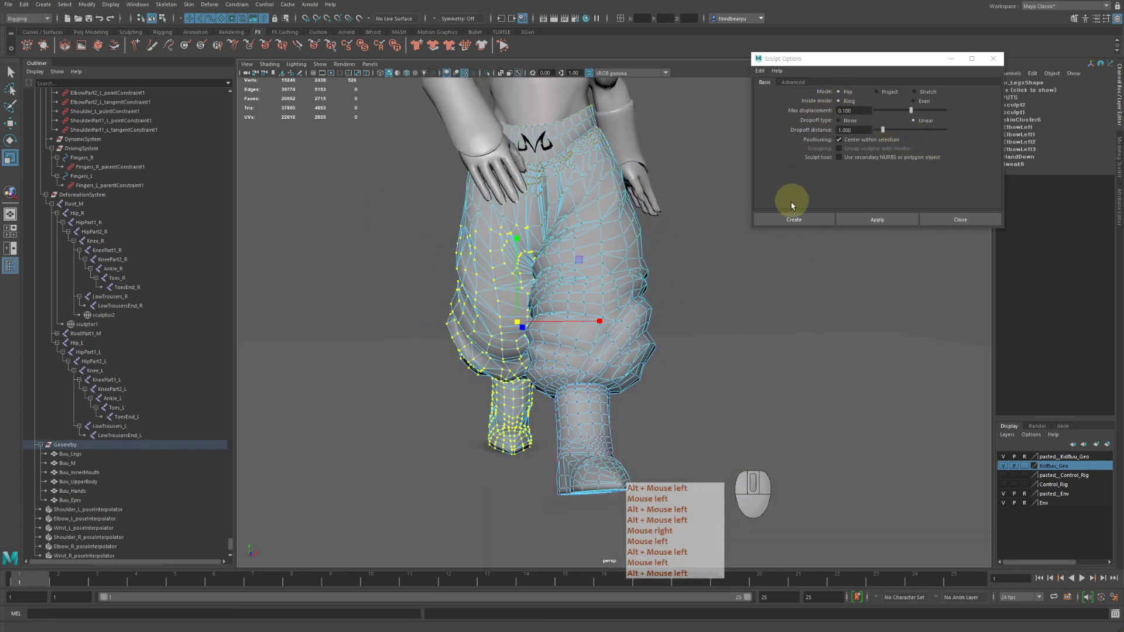
{"action": "left_click", "coordinate": [794, 218]}
Parent the third sculptor sphere to the Knee_L joint.
{"action": "mouse_move", "coordinate": [655, 277]}
{"action": "left_mouse_down", "text": "alt"}
{"action": "mouse_move", "coordinate": [677, 283]}
{"action": "mouse_move", "coordinate": [809, 209]}
{"action": "left_mouse_up", "text": "alt"}
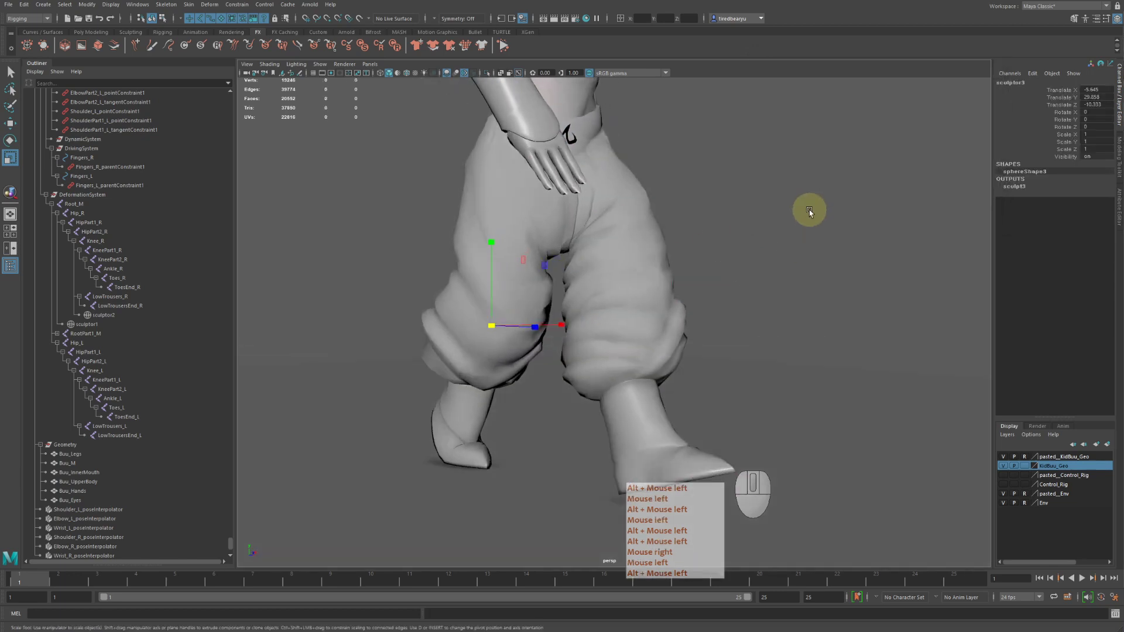
{"action": "mouse_move", "coordinate": [599, 280]}
{"action": "left_mouse_down", "text": "alt"}
{"action": "mouse_move", "coordinate": [552, 284]}
{"action": "mouse_move", "coordinate": [545, 259]}
{"action": "mouse_move", "coordinate": [562, 275]}
{"action": "left_mouse_up", "text": "alt"}
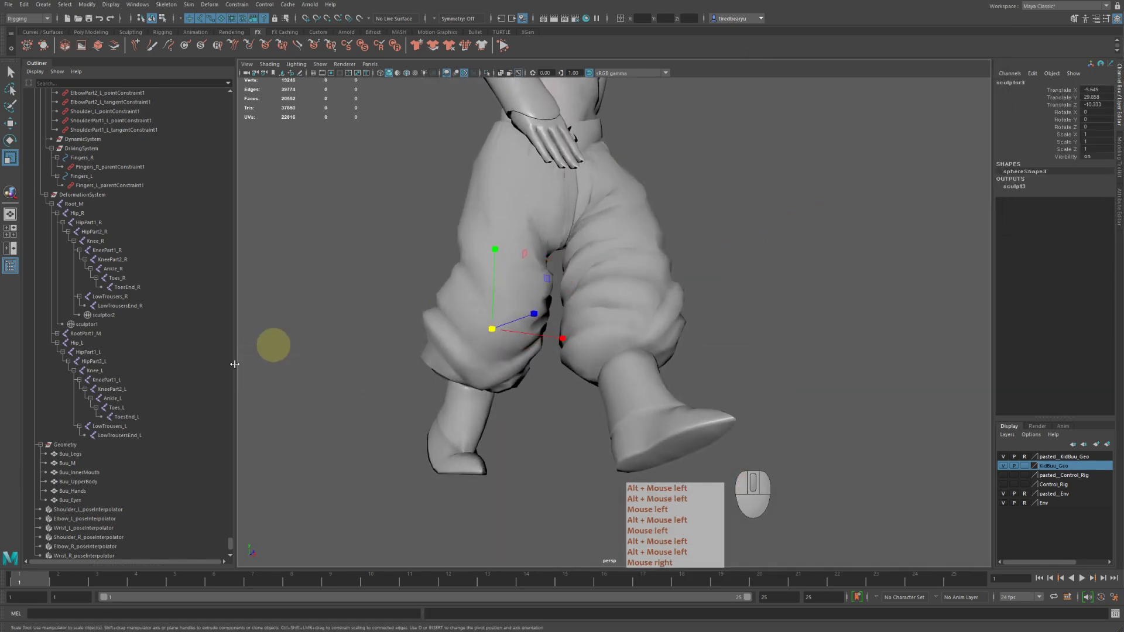
{"action": "scroll", "coordinate": [129, 435], "scroll_direction": "down", "scroll_amount": 3}
{"action": "left_click", "coordinate": [86, 494]}
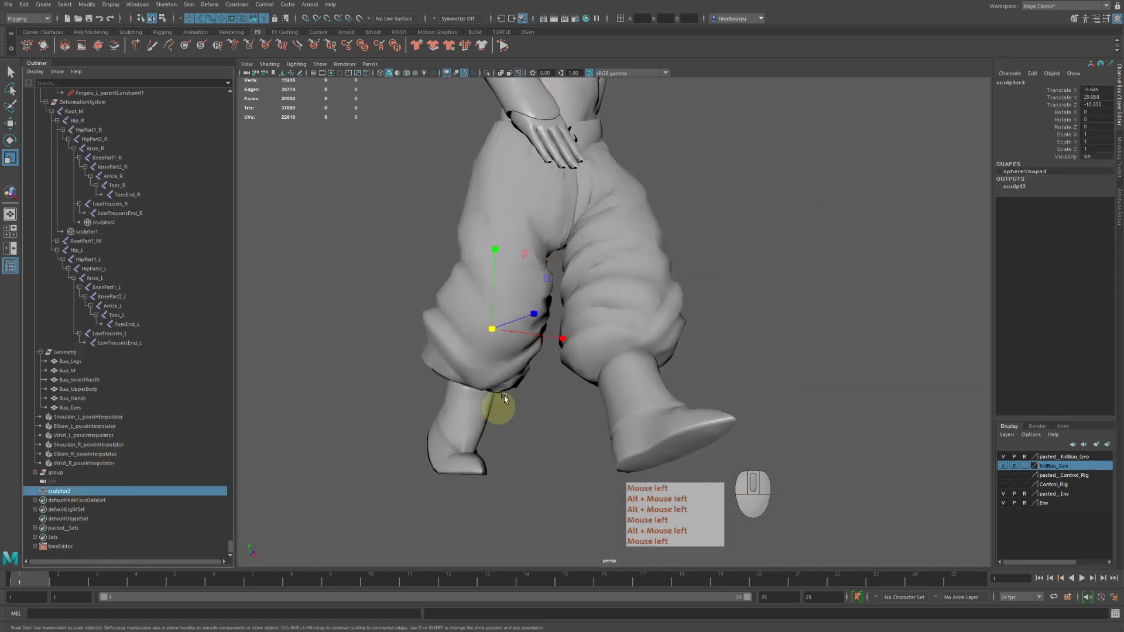
{"action": "left_click_drag", "start_coordinate": [296, 385], "coordinate": [266, 401], "text": "alt"}
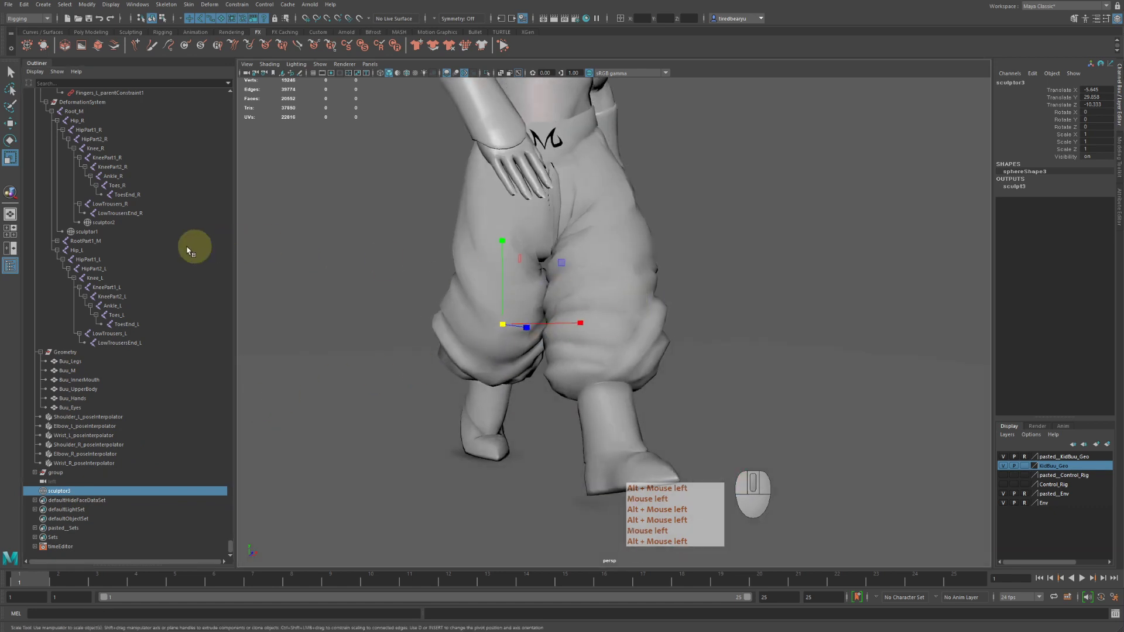
{"action": "left_click", "coordinate": [119, 279], "text": "ctrl"}
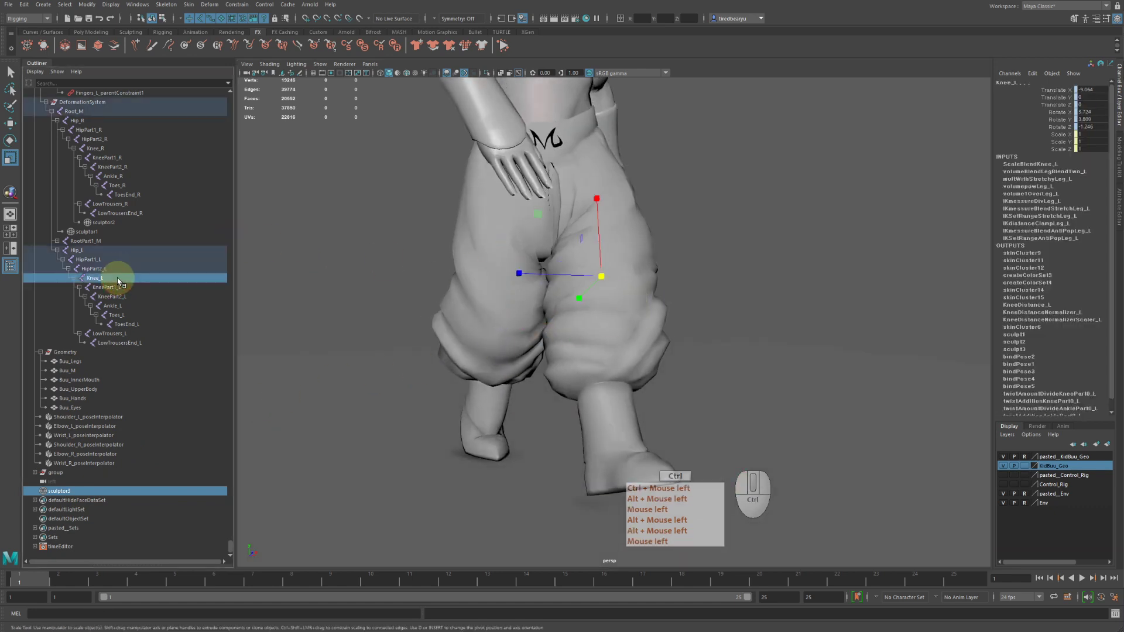
{"action": "key", "text": "p"}
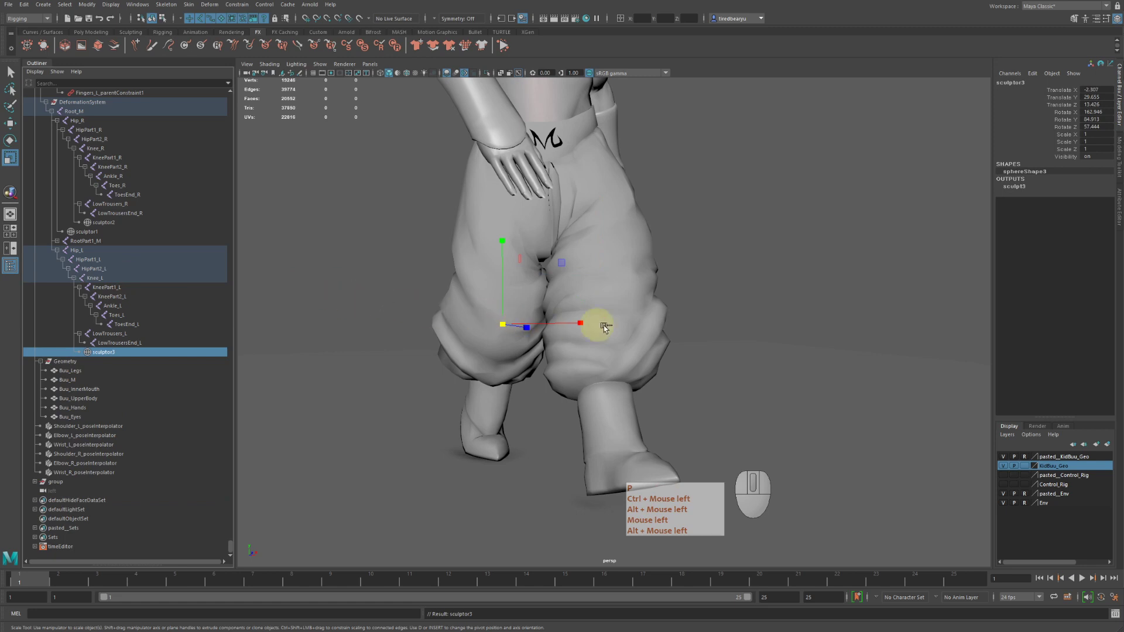
Scale the third sculptor sphere uniformly to about 17.75 and move it toward the left leg.
{"action": "left_click_drag", "start_coordinate": [605, 328], "coordinate": [661, 342], "text": "alt"}
{"action": "key", "text": "w"}
{"action": "middle_click_drag", "start_coordinate": [715, 371], "coordinate": [854, 378]}
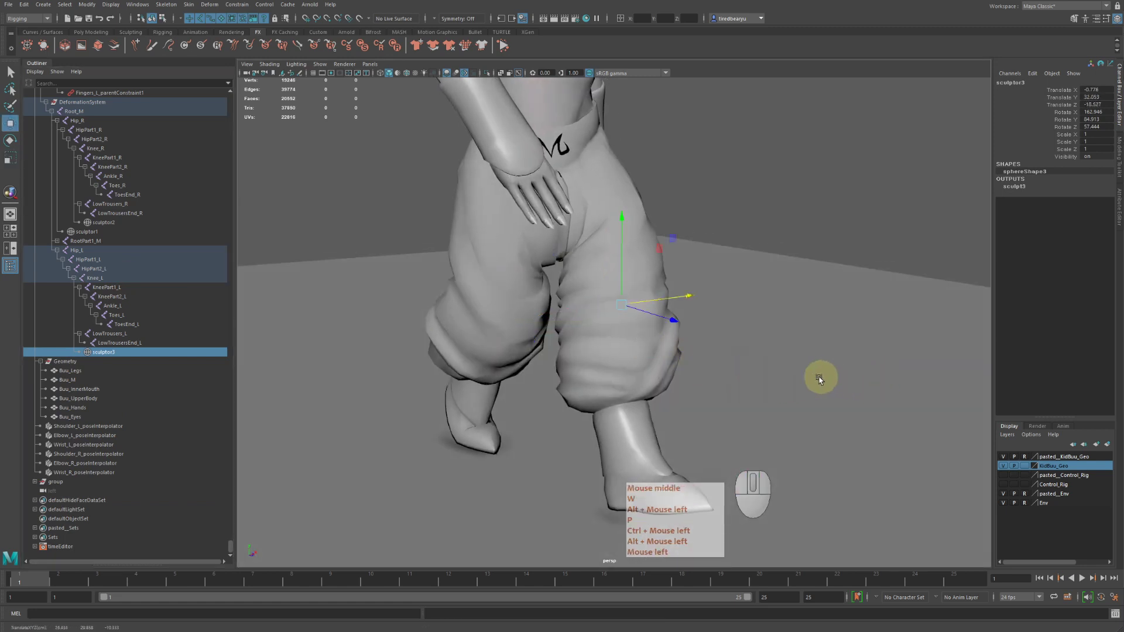
{"action": "key", "text": "z"}
{"action": "mouse_move", "coordinate": [572, 333]}
{"action": "left_mouse_down", "text": "alt"}
{"action": "mouse_move", "coordinate": [510, 318]}
{"action": "mouse_move", "coordinate": [519, 333]}
{"action": "left_mouse_up", "text": "alt"}
{"action": "key", "text": "r"}
{"action": "mouse_move", "coordinate": [519, 334]}
{"action": "middle_mouse_down"}
{"action": "mouse_move", "coordinate": [657, 399]}
{"action": "mouse_move", "coordinate": [724, 396]}
{"action": "middle_mouse_up"}
{"action": "left_click_drag", "start_coordinate": [725, 396], "coordinate": [647, 389], "text": "alt"}
{"action": "key", "text": "w"}
{"action": "mouse_move", "coordinate": [679, 393]}
{"action": "middle_mouse_down"}
{"action": "mouse_move", "coordinate": [757, 394]}
{"action": "mouse_move", "coordinate": [790, 380]}
{"action": "middle_mouse_up"}
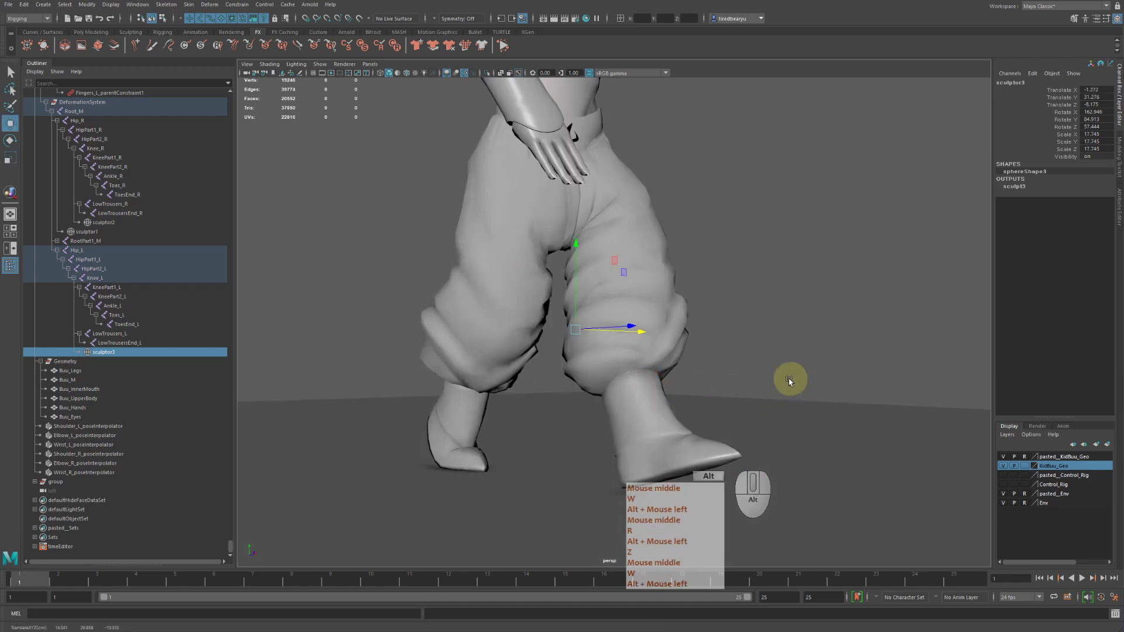
Unparent the third sculptor sphere from the Knee_L joint.
{"action": "left_click_drag", "start_coordinate": [790, 380], "coordinate": [656, 393], "text": "alt"}
{"action": "middle_click_drag", "start_coordinate": [655, 393], "coordinate": [533, 381]}
{"action": "key", "text": "z"}
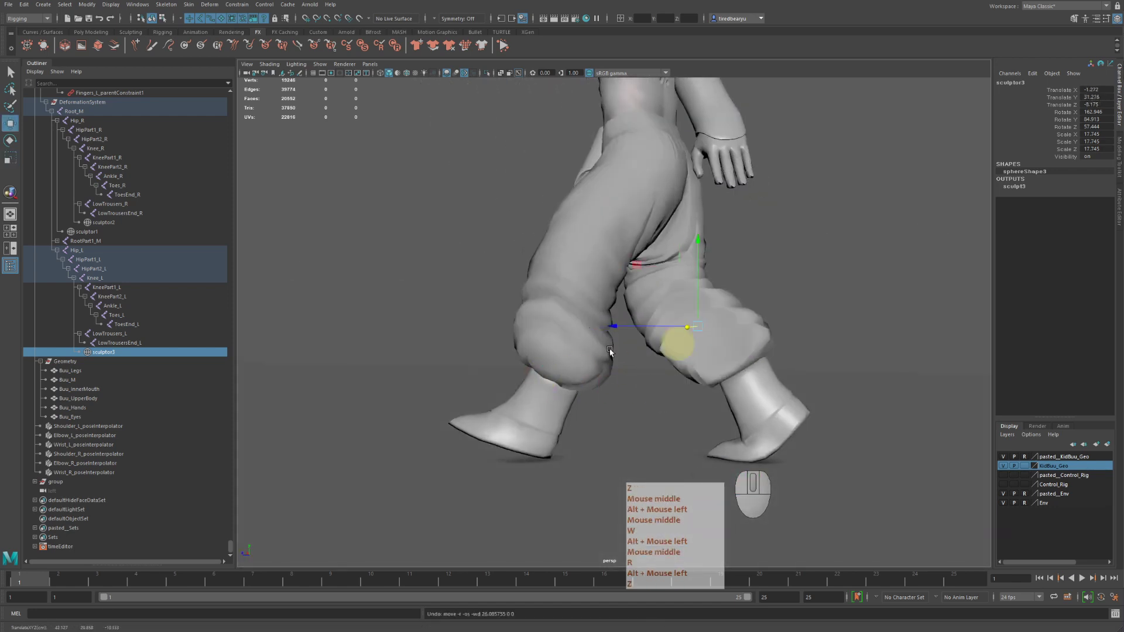
{"action": "key", "text": "shift+p"}
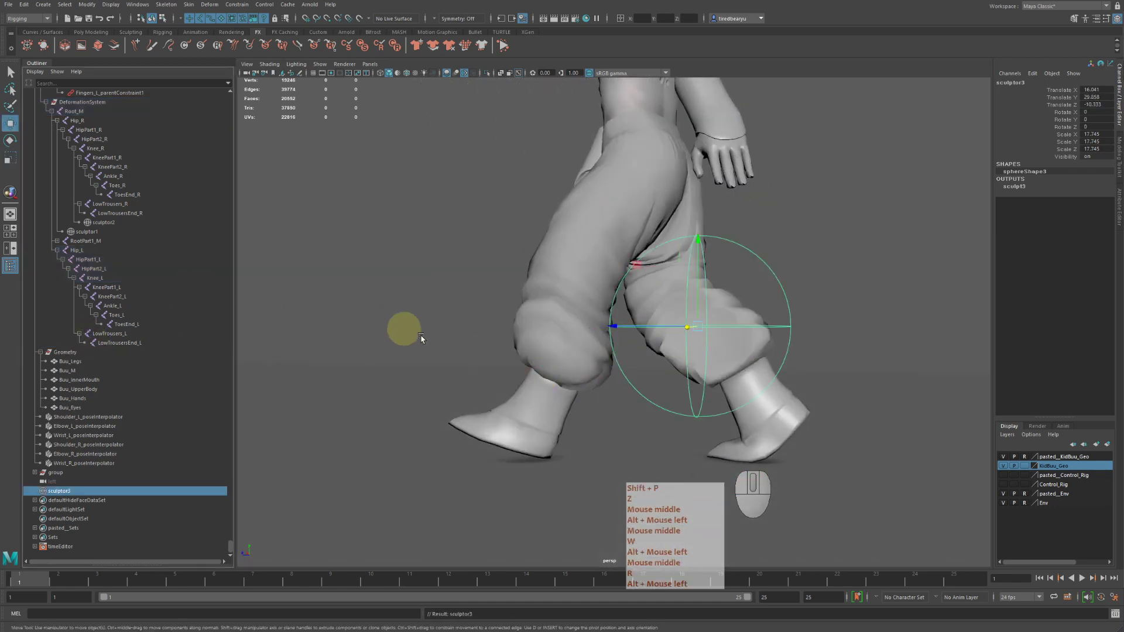
{"action": "left_click_drag", "start_coordinate": [439, 356], "coordinate": [548, 370], "text": "alt"}
{"action": "middle_click_drag", "start_coordinate": [547, 370], "coordinate": [463, 356]}
{"action": "key", "text": "z"}
{"action": "key", "text": "w"}
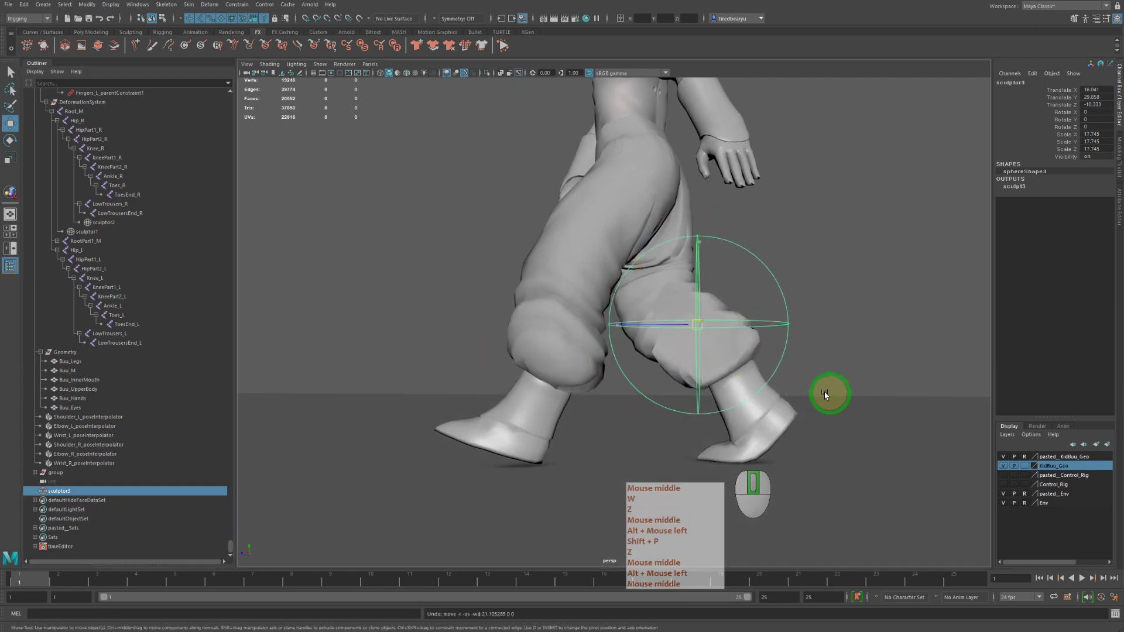
Move the third sculptor sphere to the left leg and scale it to about 10.88, 13.10, 10.88.
{"action": "middle_click_drag", "start_coordinate": [827, 394], "coordinate": [733, 381]}
{"action": "left_click_drag", "start_coordinate": [732, 381], "coordinate": [815, 394], "text": "alt"}
{"action": "middle_click_drag", "start_coordinate": [815, 393], "coordinate": [745, 387]}
{"action": "key", "text": "r"}
{"action": "left_click_drag", "start_coordinate": [586, 229], "coordinate": [588, 209]}
{"action": "left_click_drag", "start_coordinate": [584, 306], "coordinate": [519, 307]}
Rotate the third sculptor sphere about -15.2 degrees around X and shift it to align with the left knee.
{"action": "key", "text": "e"}
{"action": "key", "text": "w"}
{"action": "left_click_drag", "start_coordinate": [672, 313], "coordinate": [652, 312]}
{"action": "key", "text": "e"}
{"action": "mouse_move", "coordinate": [563, 290]}
{"action": "left_mouse_down"}
{"action": "mouse_move", "coordinate": [558, 271]}
{"action": "mouse_move", "coordinate": [671, 297]}
{"action": "left_mouse_up"}
{"action": "key", "text": "w"}
{"action": "middle_click_drag", "start_coordinate": [671, 297], "coordinate": [731, 308]}
{"action": "key", "text": "z"}
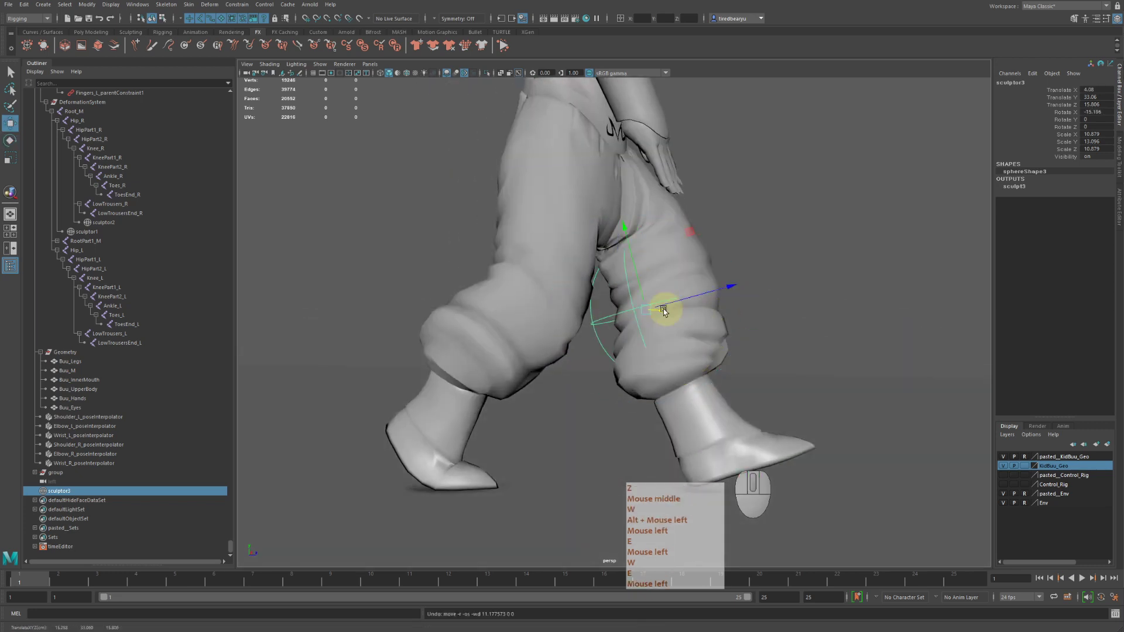
Scale the third sculptor to about 9.91, 11.93, 9.91 and position it at about 5.51, 32.91, 18.63 inside the left leg.
{"action": "mouse_move", "coordinate": [642, 309]}
{"action": "left_mouse_down"}
{"action": "mouse_move", "coordinate": [677, 301]}
{"action": "mouse_move", "coordinate": [693, 316]}
{"action": "mouse_move", "coordinate": [625, 306]}
{"action": "mouse_move", "coordinate": [792, 324]}
{"action": "left_mouse_up"}
{"action": "key", "text": "r"}
{"action": "middle_click_drag", "start_coordinate": [792, 323], "coordinate": [785, 326]}
{"action": "left_click_drag", "start_coordinate": [784, 326], "coordinate": [787, 311], "text": "alt"}
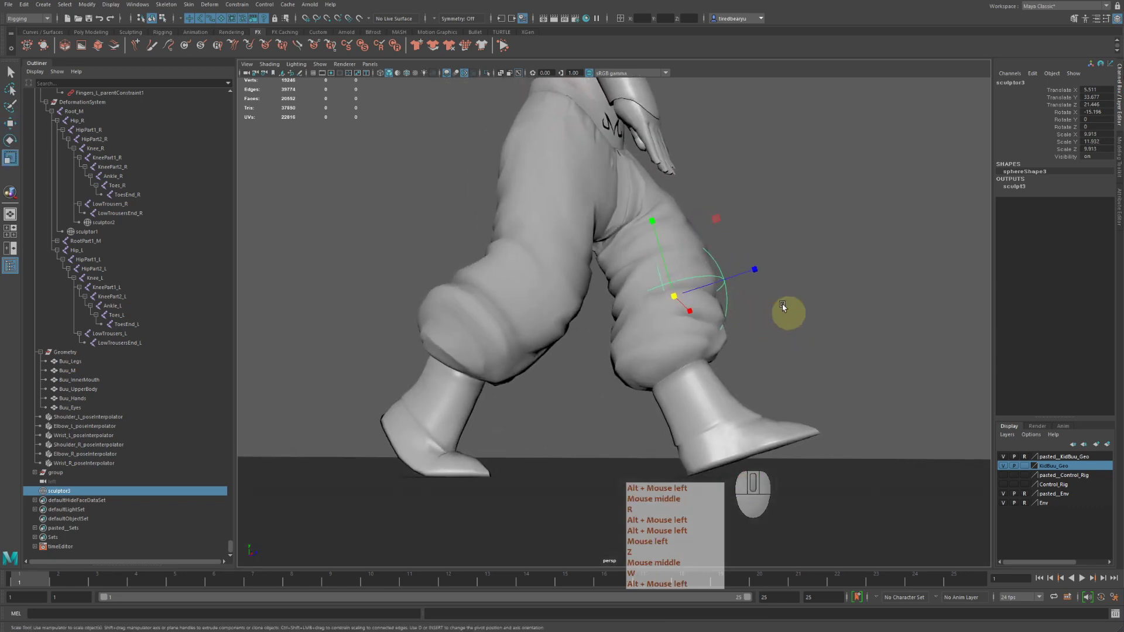
{"action": "key", "text": "w"}
{"action": "left_click_drag", "start_coordinate": [757, 270], "coordinate": [705, 293]}
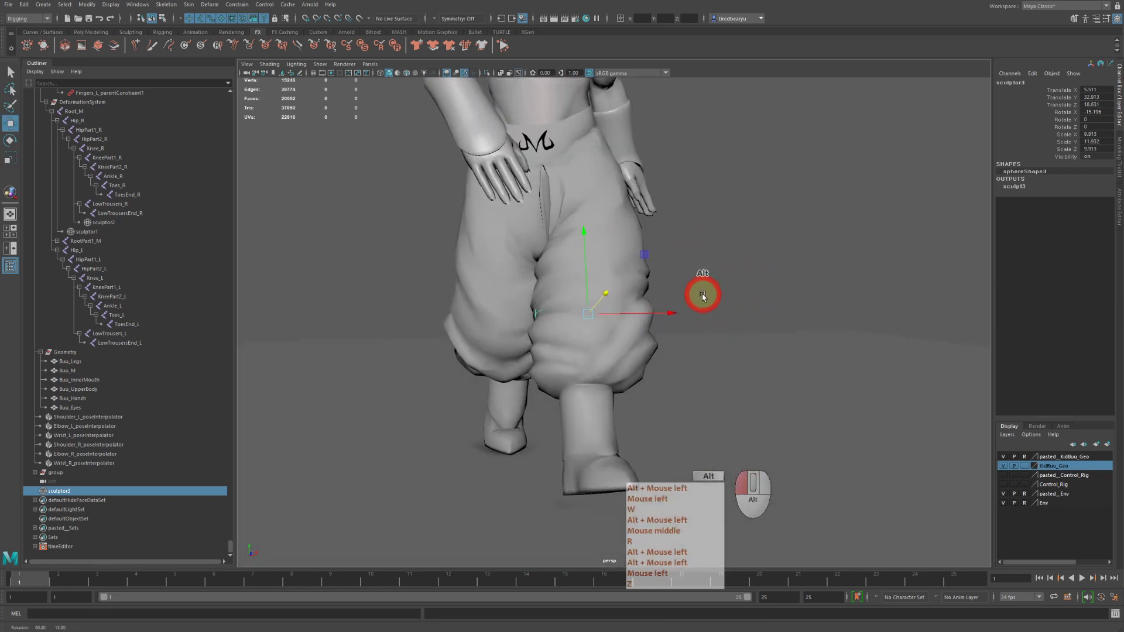
Parent the adjusted third sculptor sphere under the Knee_L joint.
{"action": "key", "text": "q"}
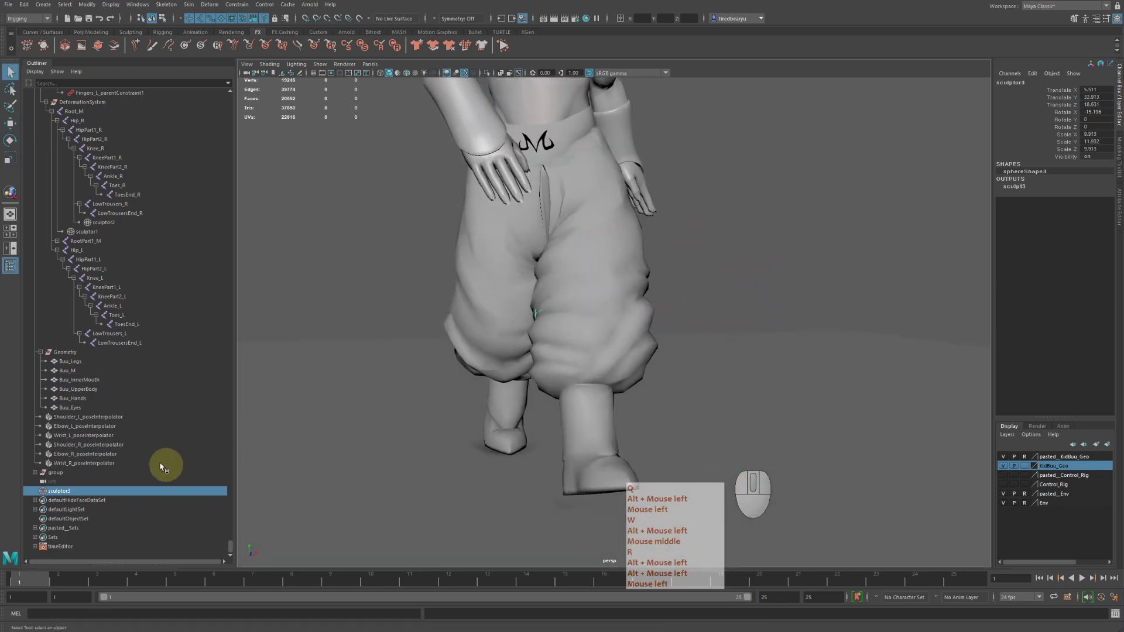
{"action": "left_click", "coordinate": [114, 279], "text": "ctrl"}
{"action": "key", "text": "p"}
{"action": "left_click_drag", "start_coordinate": [574, 344], "coordinate": [705, 383], "text": "alt"}
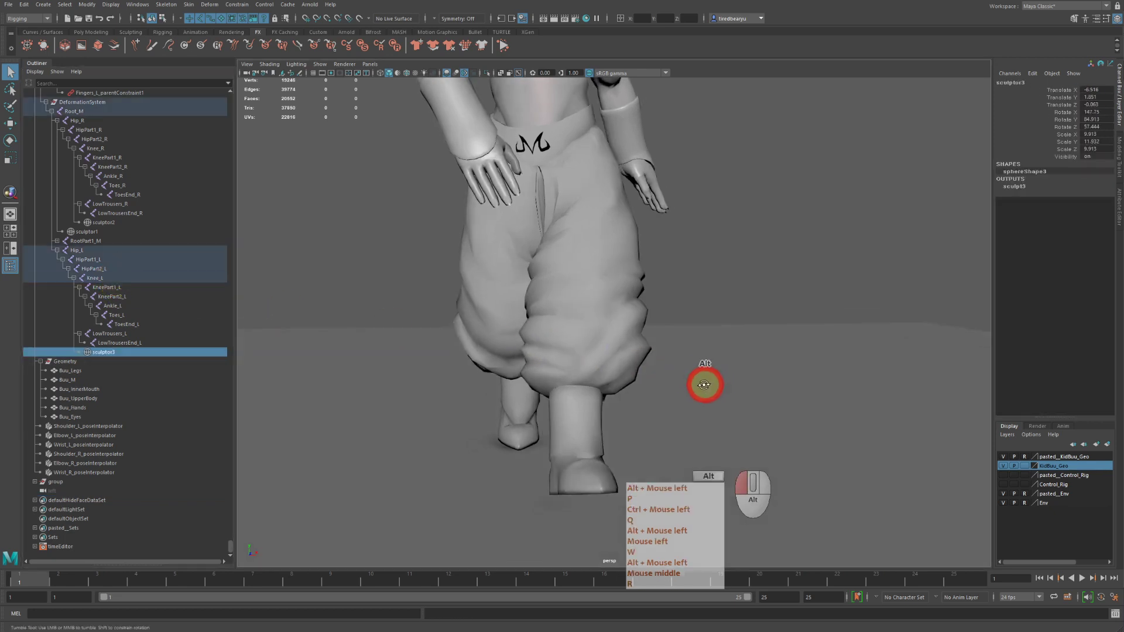
{"action": "right_click_drag", "start_coordinate": [705, 384], "coordinate": [669, 371], "text": "alt"}
Go to frame 6 and try enlarging the right knee's sculptor sphere slightly, undoing the scale.
{"action": "key", "text": "5"}
{"action": "left_click_drag", "start_coordinate": [77, 580], "coordinate": [223, 577]}
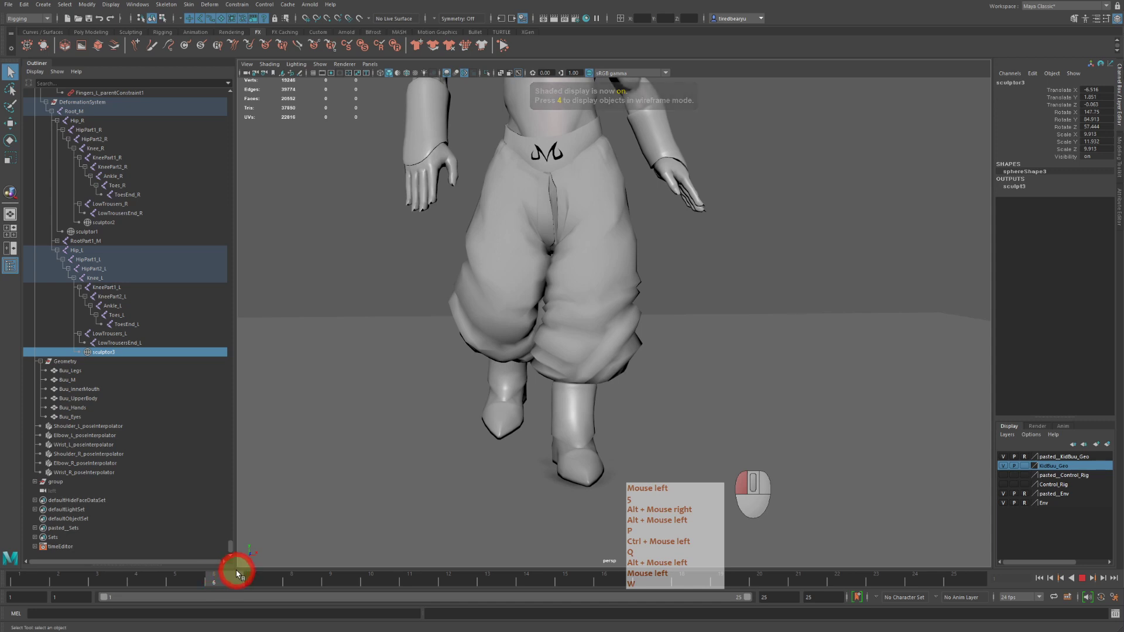
{"action": "left_click_drag", "start_coordinate": [553, 436], "coordinate": [338, 374], "text": "alt"}
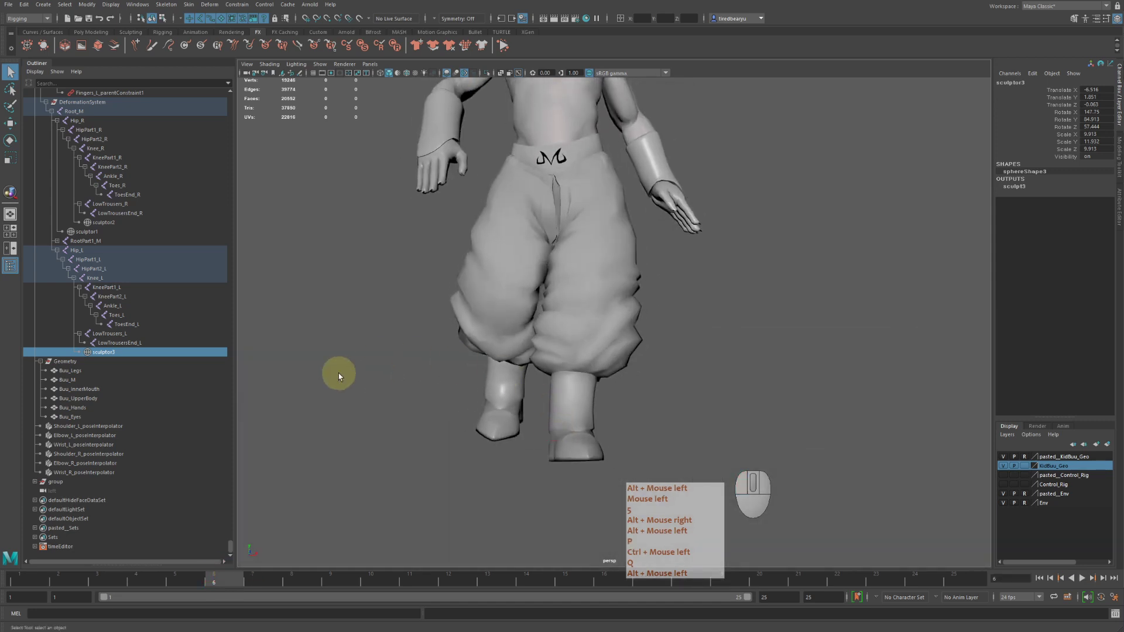
{"action": "left_click", "coordinate": [103, 223]}
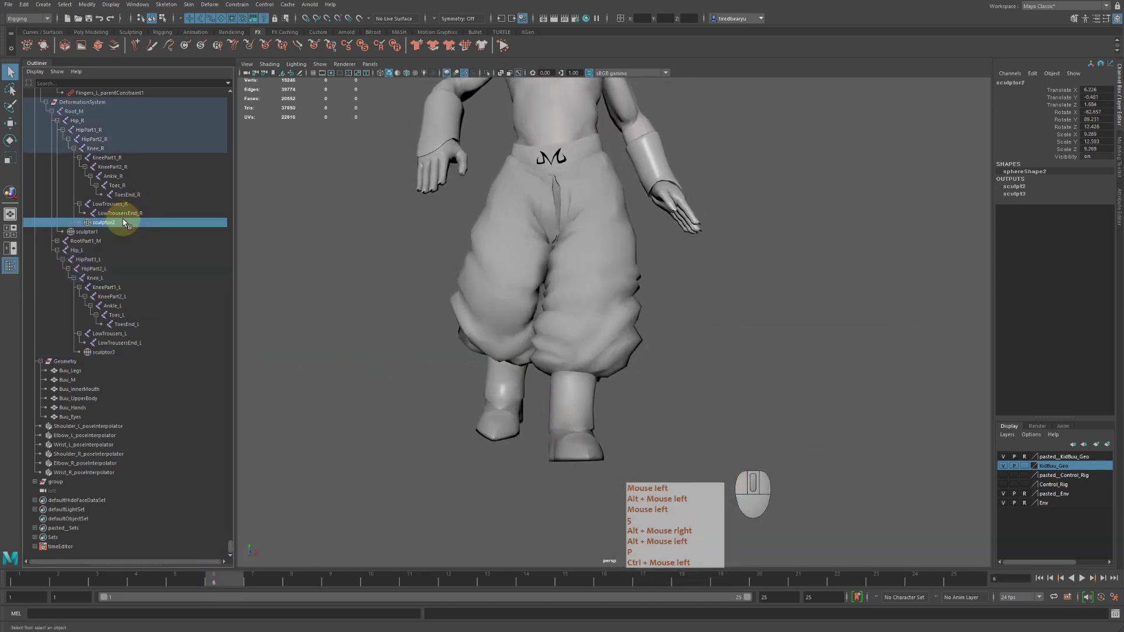
{"action": "key", "text": "r"}
{"action": "middle_click_drag", "start_coordinate": [547, 391], "coordinate": [568, 409]}
{"action": "key", "text": "z"}
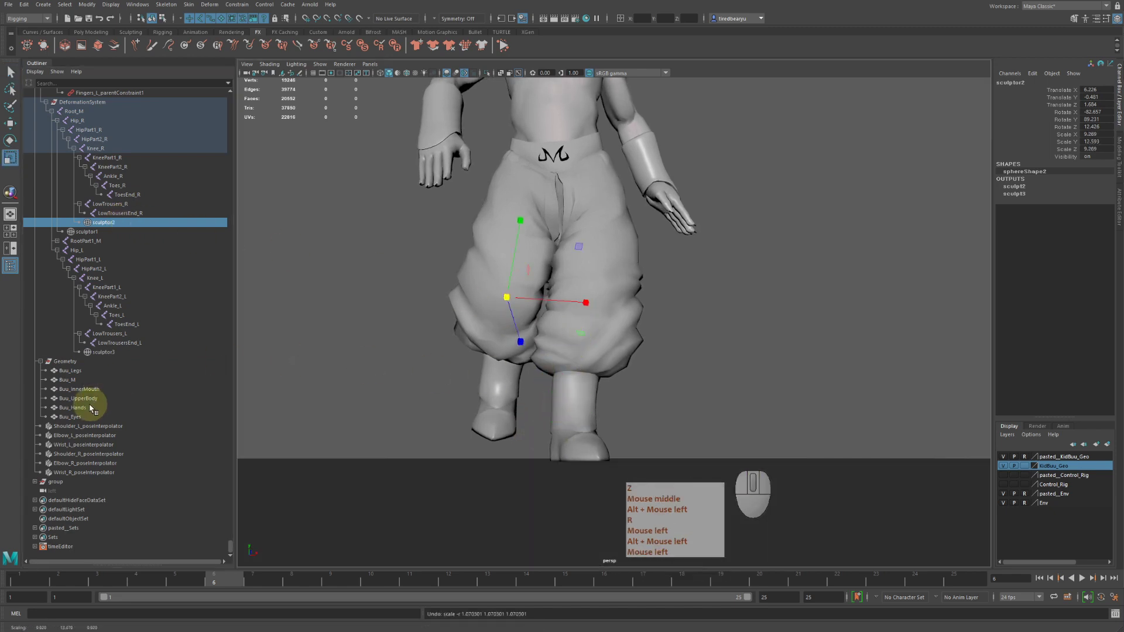
Try resizing the left knee's sculptor sphere and undo the scale.
{"action": "left_click", "coordinate": [117, 354]}
{"action": "left_click_drag", "start_coordinate": [459, 419], "coordinate": [523, 438], "text": "alt"}
{"action": "key", "text": "r"}
{"action": "mouse_move", "coordinate": [577, 457]}
{"action": "middle_mouse_down"}
{"action": "mouse_move", "coordinate": [590, 454]}
{"action": "mouse_move", "coordinate": [576, 452]}
{"action": "middle_mouse_up"}
{"action": "key", "text": "z"}
Scrub the walk through frame 16 and back to frame 2, examining both trouser legs from several angles for intersections.
{"action": "left_click_drag", "start_coordinate": [564, 414], "coordinate": [561, 418], "text": "alt"}
{"action": "mouse_move", "coordinate": [552, 323]}
{"action": "left_mouse_down", "text": "alt"}
{"action": "mouse_move", "coordinate": [556, 336]}
{"action": "mouse_move", "coordinate": [534, 344]}
{"action": "left_mouse_up", "text": "alt"}
{"action": "left_click_drag", "start_coordinate": [248, 569], "coordinate": [305, 575]}
{"action": "left_click_drag", "start_coordinate": [480, 492], "coordinate": [414, 547], "text": "alt"}
{"action": "left_click_drag", "start_coordinate": [345, 585], "coordinate": [606, 584]}
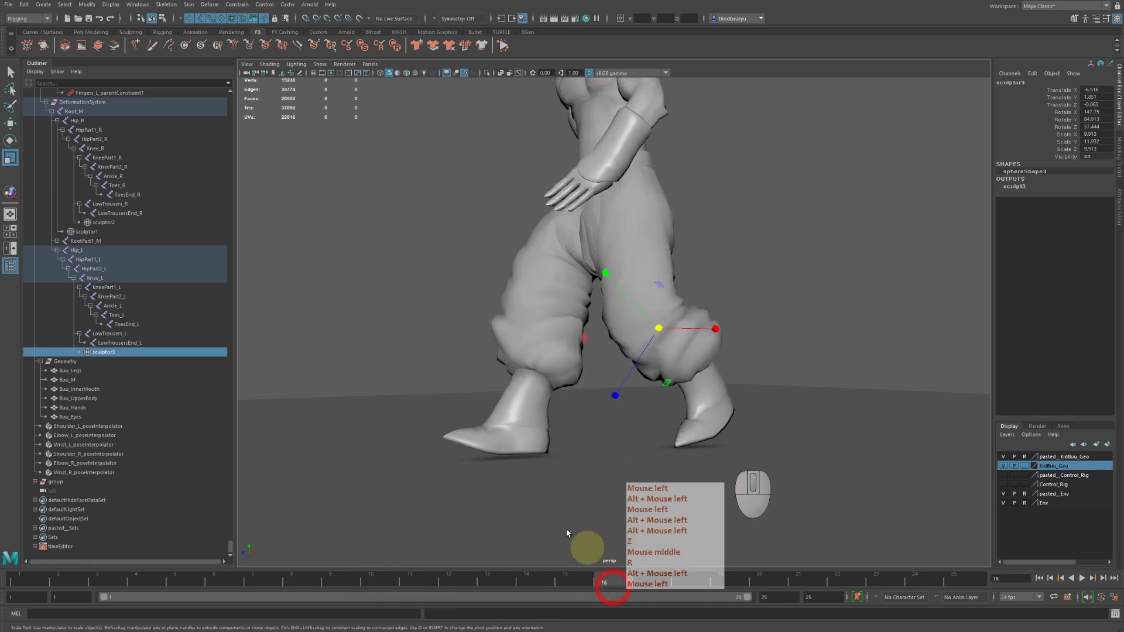
{"action": "left_click_drag", "start_coordinate": [584, 547], "coordinate": [507, 453], "text": "alt"}
{"action": "left_click_drag", "start_coordinate": [609, 585], "coordinate": [58, 582]}
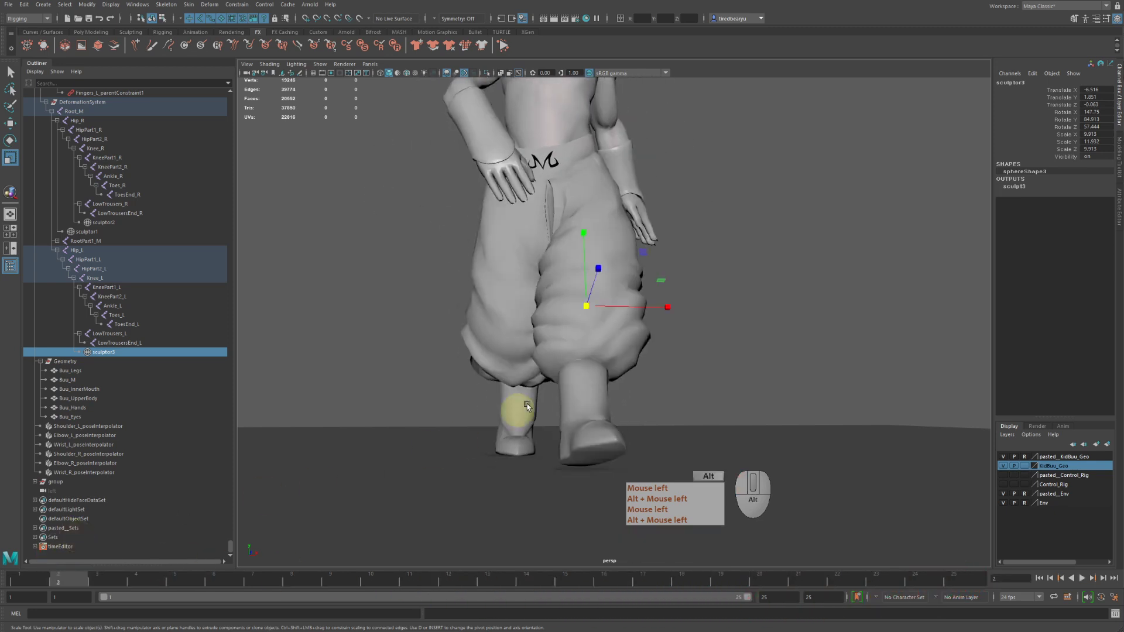
{"action": "middle_click_drag", "start_coordinate": [526, 405], "coordinate": [572, 452], "text": "alt"}
{"action": "mouse_move", "coordinate": [572, 451]}
{"action": "left_mouse_down", "text": "alt"}
{"action": "mouse_move", "coordinate": [609, 457]}
{"action": "mouse_move", "coordinate": [559, 452]}
{"action": "left_mouse_up", "text": "alt"}
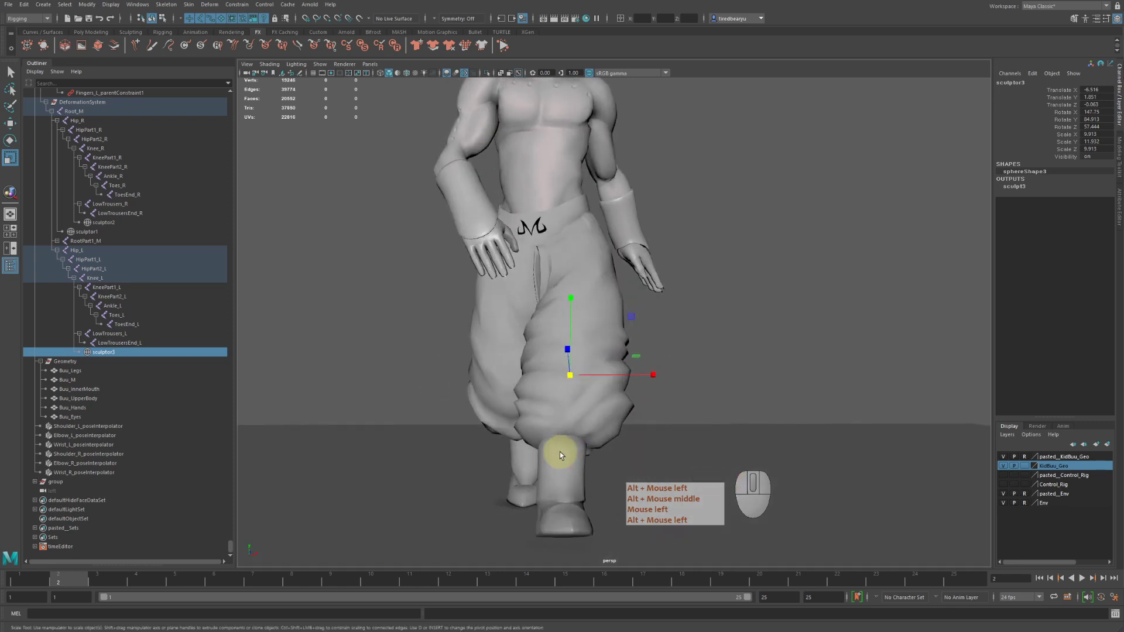
{"action": "key", "text": "q"}
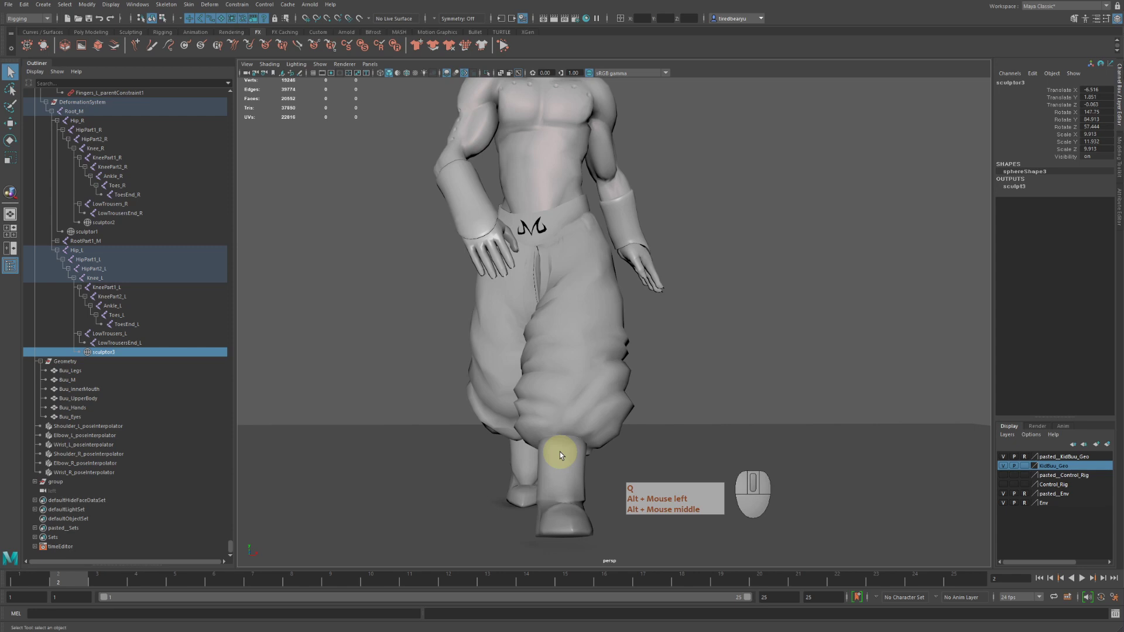
Play the walk animation with the whole character in view, examine the trousers, and stop playback.
{"action": "right_click_drag", "start_coordinate": [706, 375], "coordinate": [556, 368], "text": "alt"}
{"action": "left_click_drag", "start_coordinate": [556, 367], "coordinate": [567, 363], "text": "alt"}
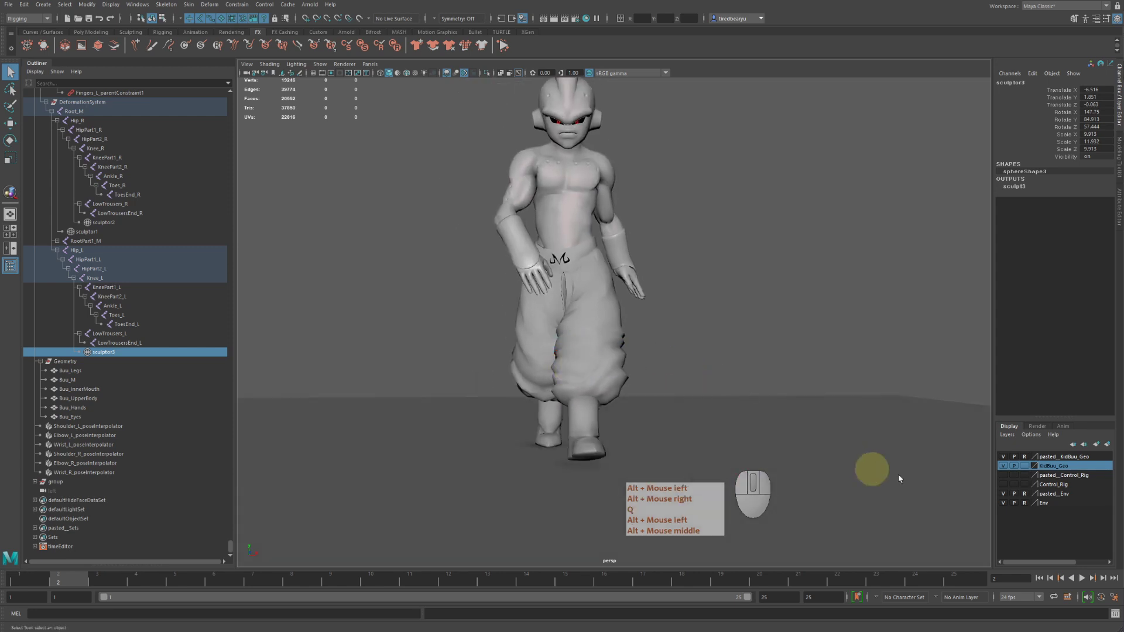
{"action": "left_click", "coordinate": [1083, 580]}
{"action": "left_click_drag", "start_coordinate": [843, 372], "coordinate": [756, 349], "text": "alt"}
{"action": "left_click_drag", "start_coordinate": [574, 358], "coordinate": [577, 388], "text": "alt"}
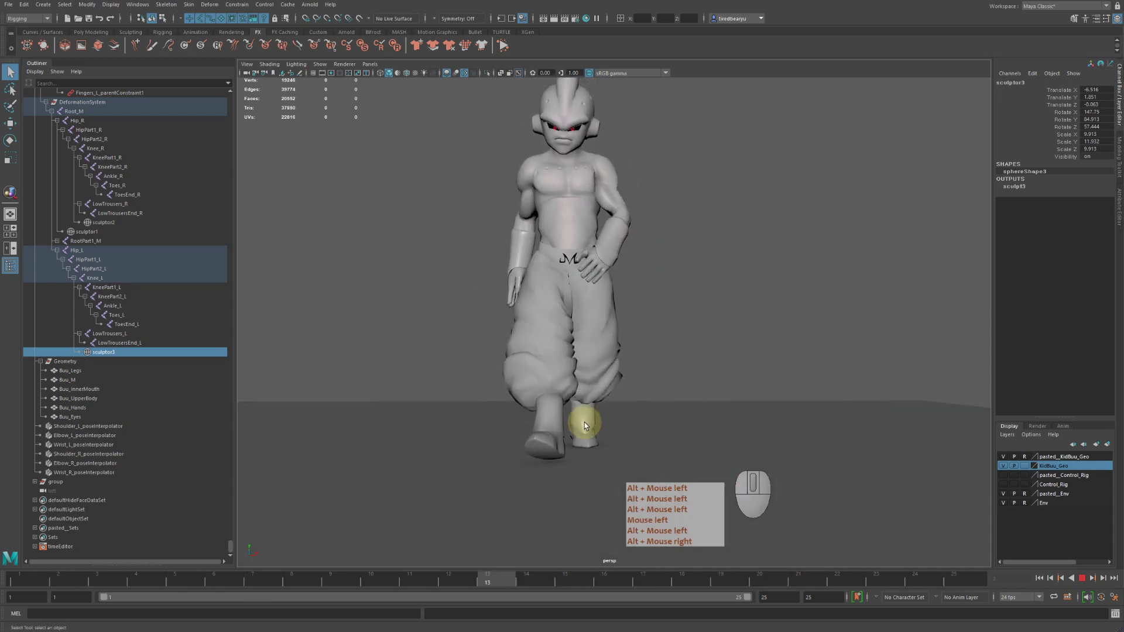
{"action": "left_click", "coordinate": [1082, 578]}
Scrub through the early frames of the walk and examine the trouser legs up close around frame 6.
{"action": "left_click_drag", "start_coordinate": [50, 579], "coordinate": [295, 619]}
{"action": "left_click_drag", "start_coordinate": [602, 334], "coordinate": [637, 363], "text": "alt"}
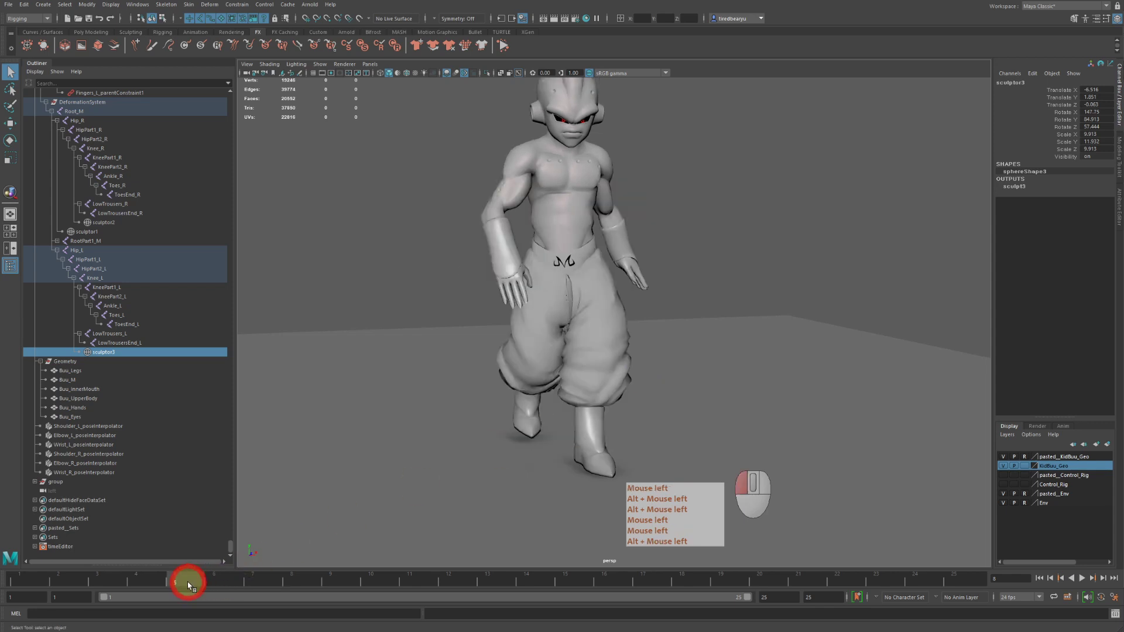
{"action": "left_click_drag", "start_coordinate": [223, 588], "coordinate": [225, 591]}
{"action": "left_click_drag", "start_coordinate": [509, 409], "coordinate": [532, 405], "text": "alt"}
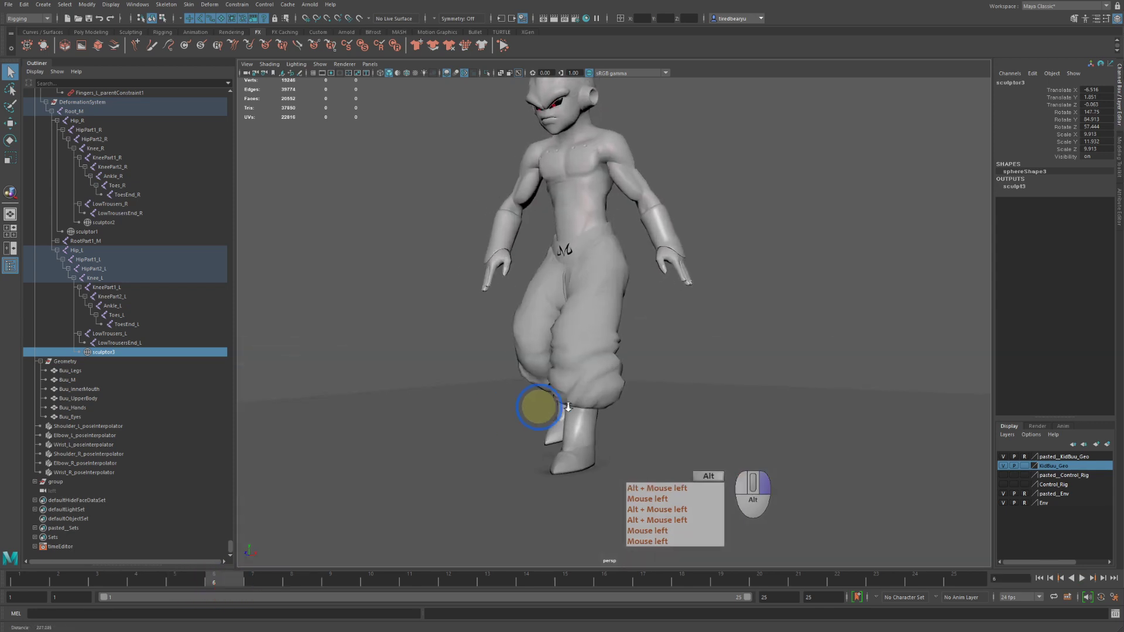
{"action": "right_click_drag", "start_coordinate": [534, 405], "coordinate": [673, 400], "text": "alt"}
{"action": "left_click_drag", "start_coordinate": [673, 401], "coordinate": [662, 369], "text": "alt"}
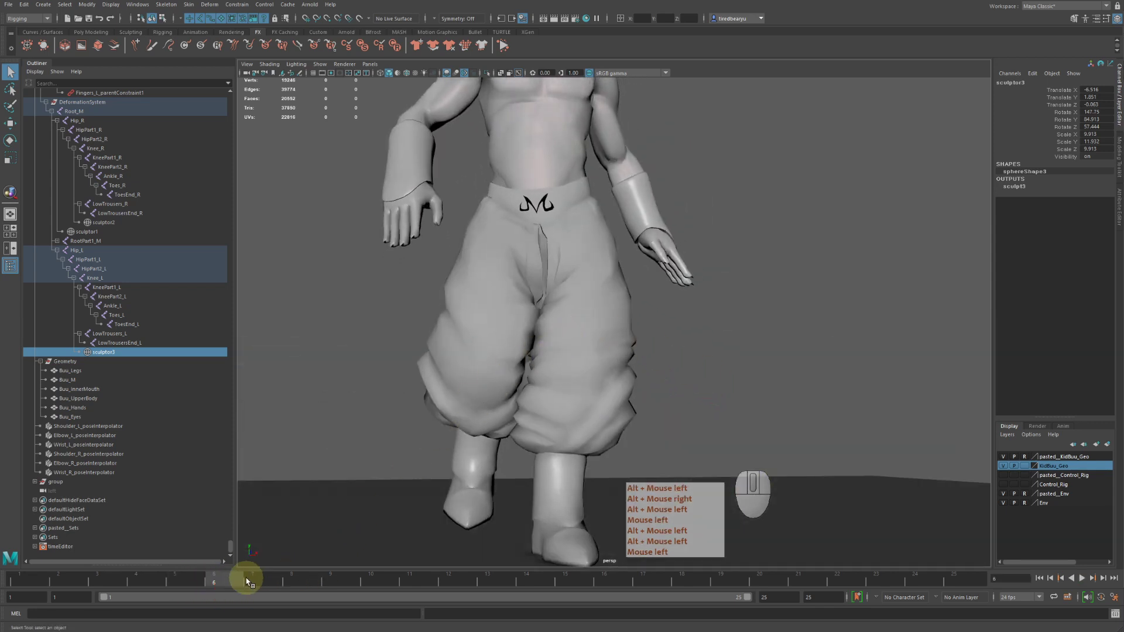
{"action": "left_click_drag", "start_coordinate": [567, 434], "coordinate": [548, 465], "text": "alt"}
{"action": "left_click_drag", "start_coordinate": [260, 579], "coordinate": [97, 582]}
{"action": "mouse_move", "coordinate": [615, 433]}
{"action": "left_mouse_down", "text": "alt"}
{"action": "mouse_move", "coordinate": [631, 427]}
{"action": "mouse_move", "coordinate": [621, 421]}
{"action": "left_mouse_up", "text": "alt"}
{"action": "right_click_drag", "start_coordinate": [621, 422], "coordinate": [564, 396], "text": "alt"}
{"action": "left_click_drag", "start_coordinate": [564, 397], "coordinate": [585, 401], "text": "alt"}
{"action": "key", "text": "q"}
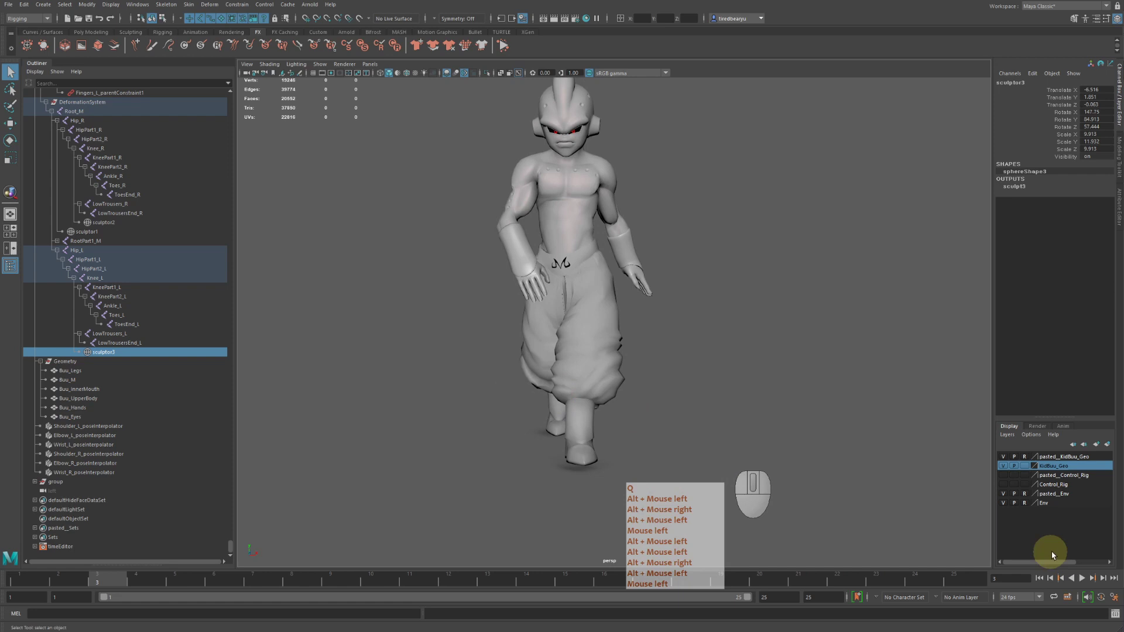
Play the walk animation again and inspect the deformed trousers from different angles.
{"action": "left_click", "coordinate": [1082, 580]}
{"action": "left_click_drag", "start_coordinate": [878, 439], "coordinate": [783, 393], "text": "alt"}
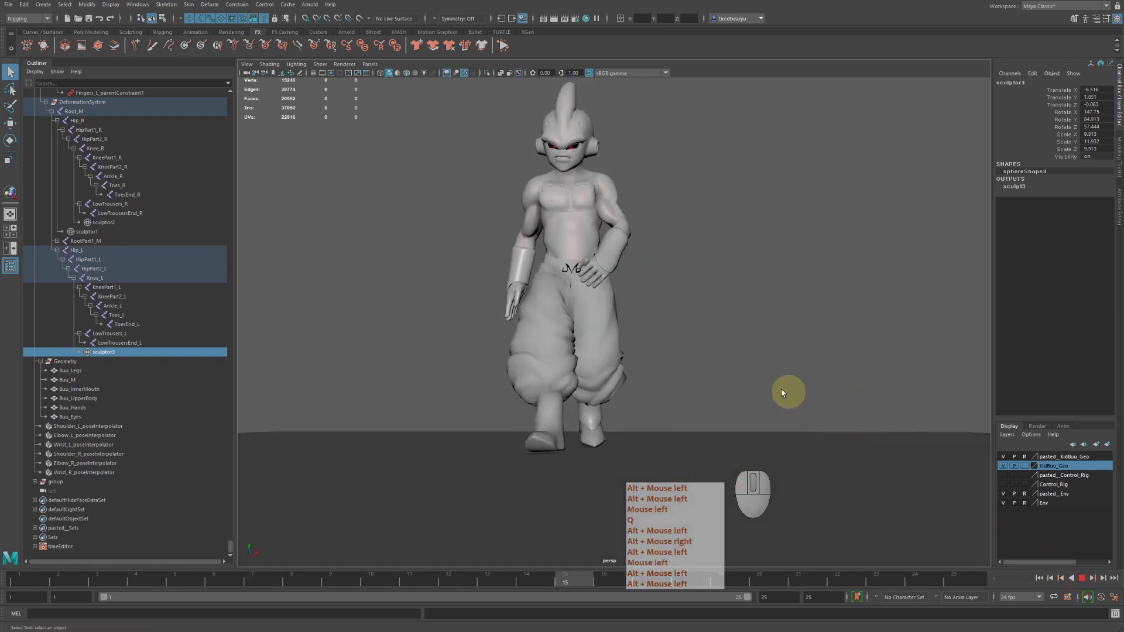
{"action": "left_click_drag", "start_coordinate": [710, 371], "coordinate": [594, 346], "text": "alt"}
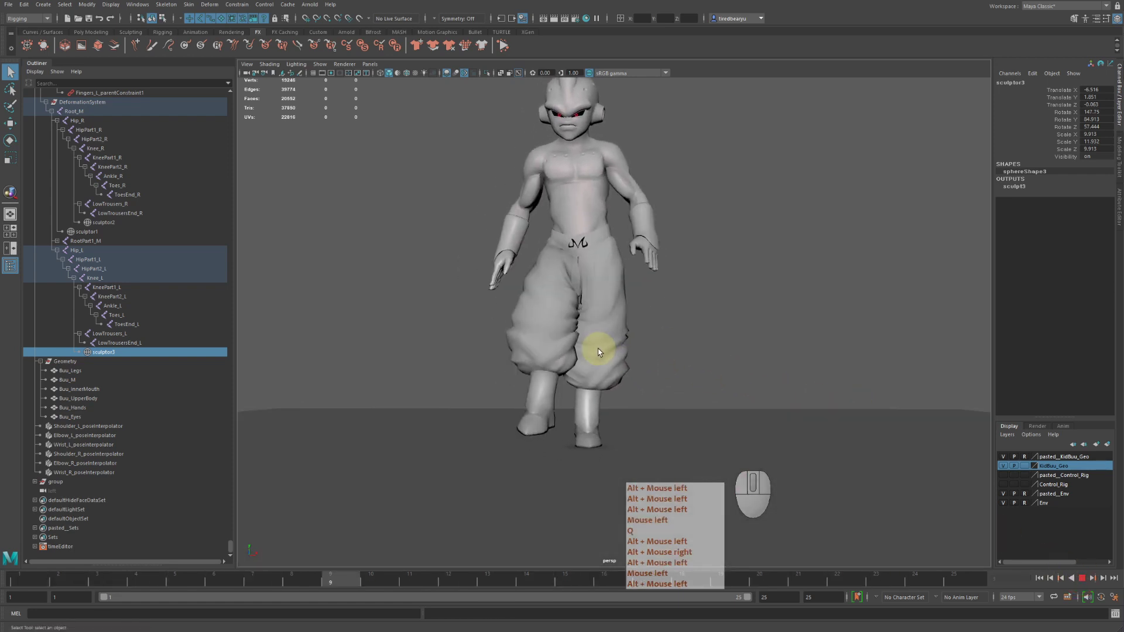